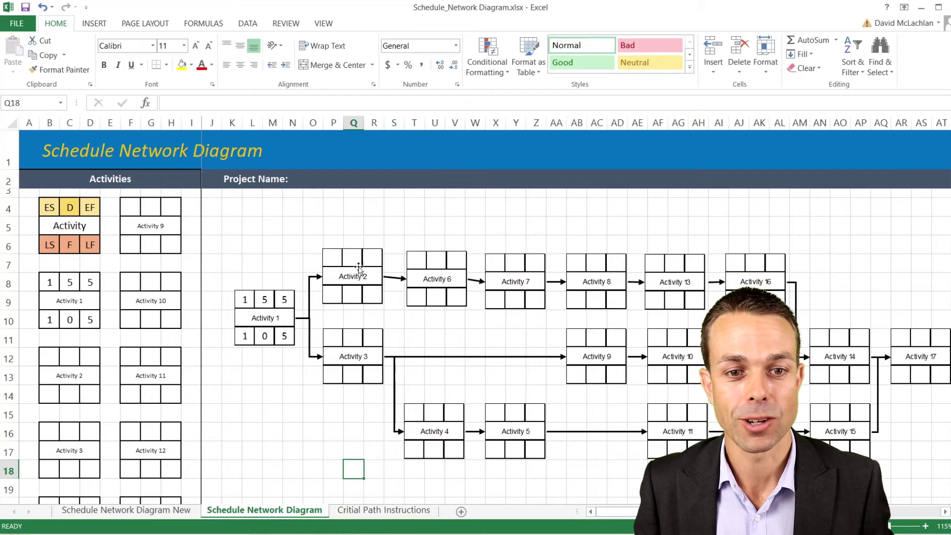
Drag the Activity 2, 6 and 7 boxes higher so they line up on the top branch
mouse_move(356, 267)
mouse_down()
mouse_move(369, 278)
mouse_move(362, 269)
mouse_up()
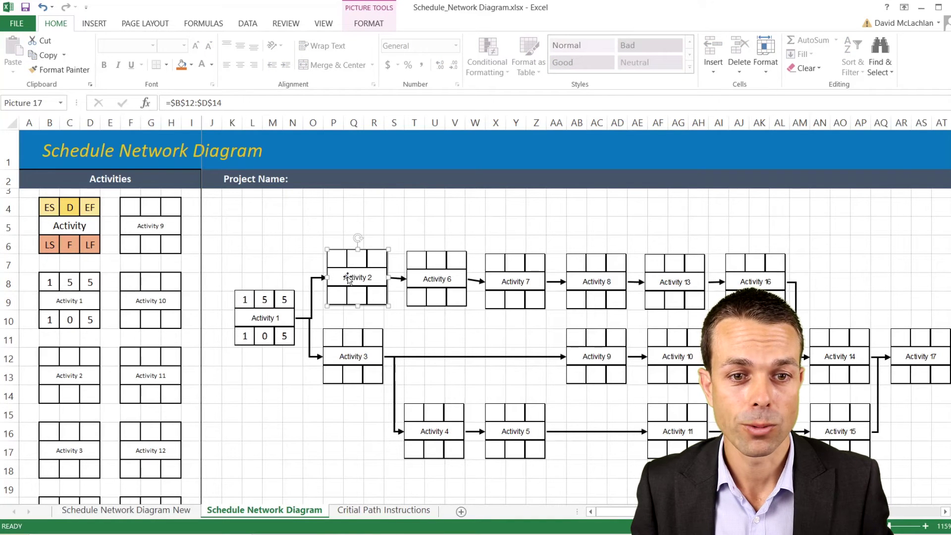
drag(349, 279, 370, 267)
drag(434, 283, 436, 250)
drag(494, 279, 513, 274)
drag(438, 251, 436, 272)
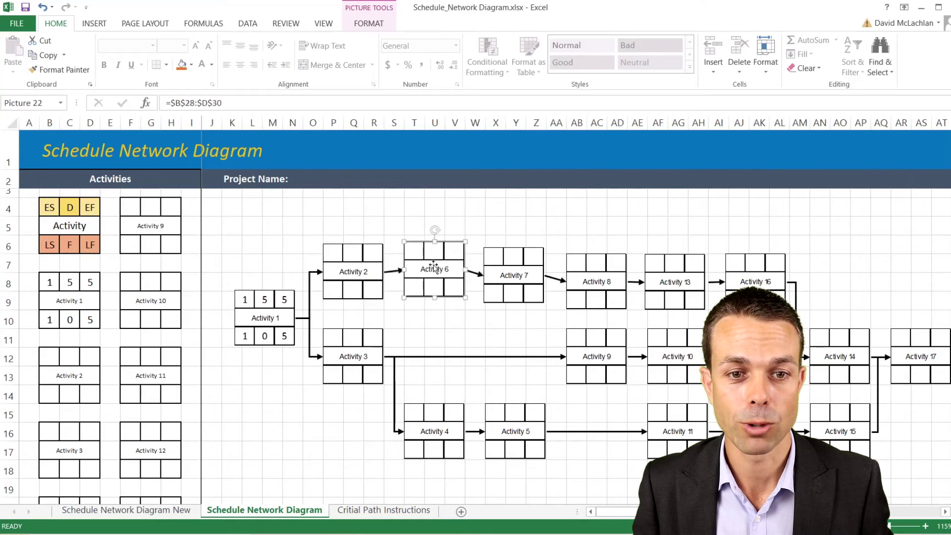
click(363, 275)
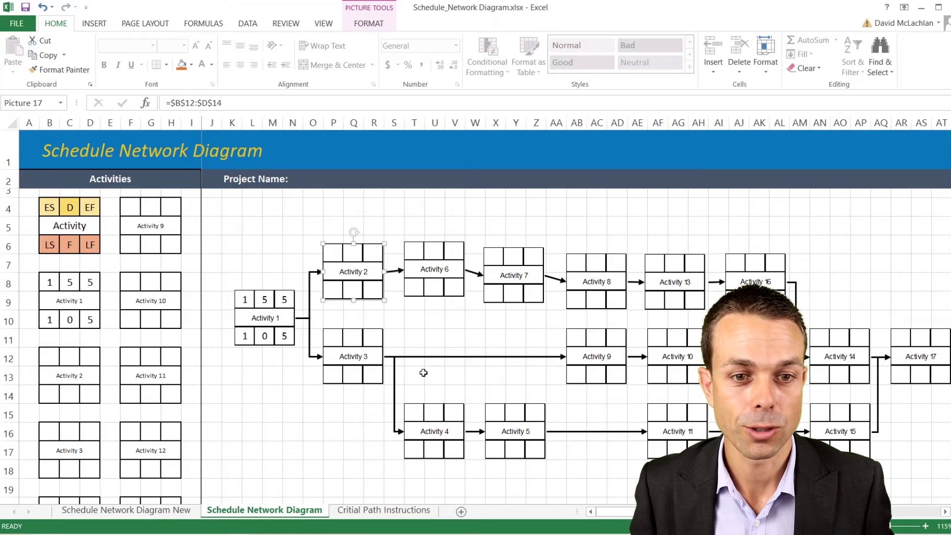
Enter 2, 5 and 7 in B12:D12 for Activity 2, then go to the Schedule Network Diagram New sheet
double_click(348, 260)
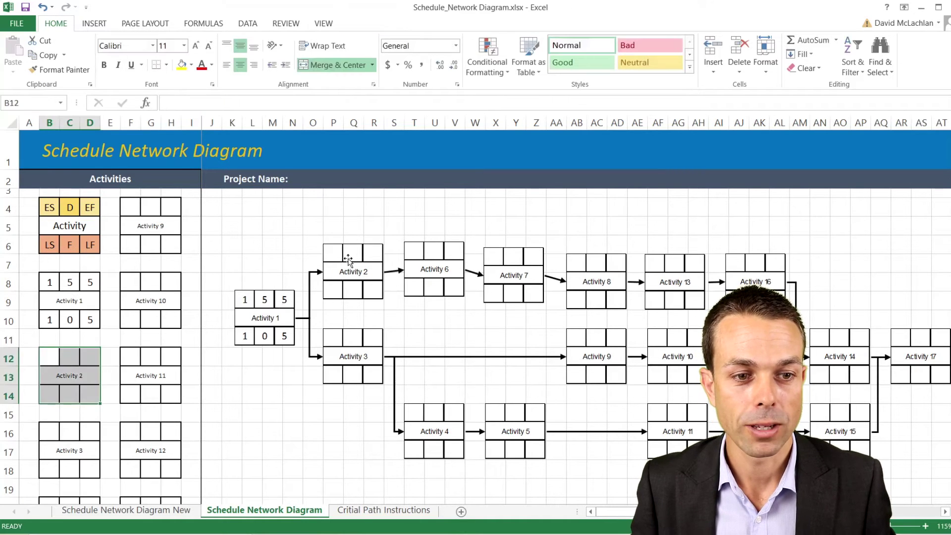
click(49, 355)
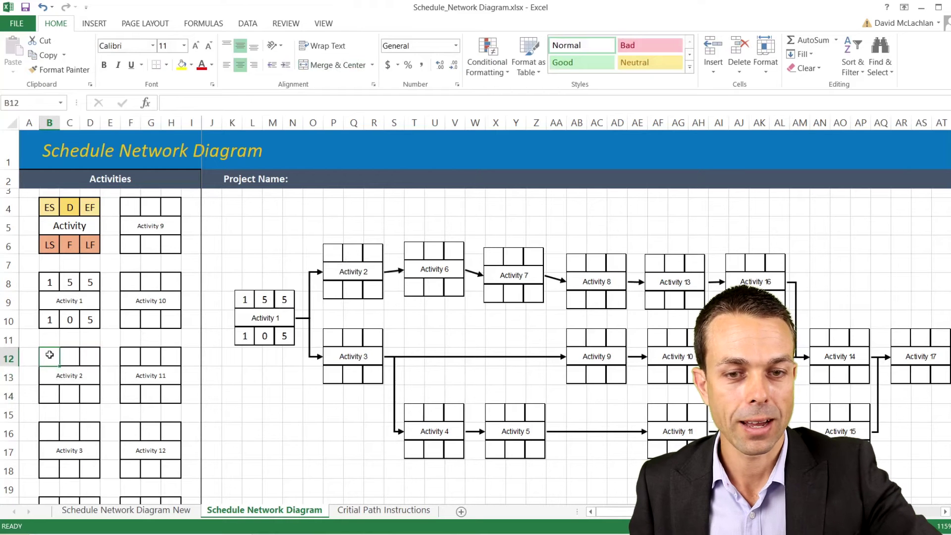
text(2)
click(74, 356)
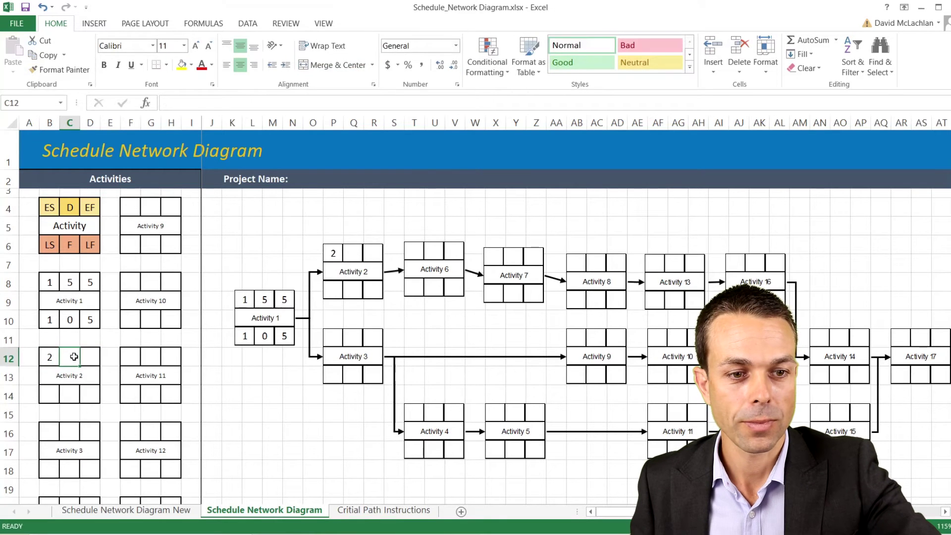
text(5)
click(95, 357)
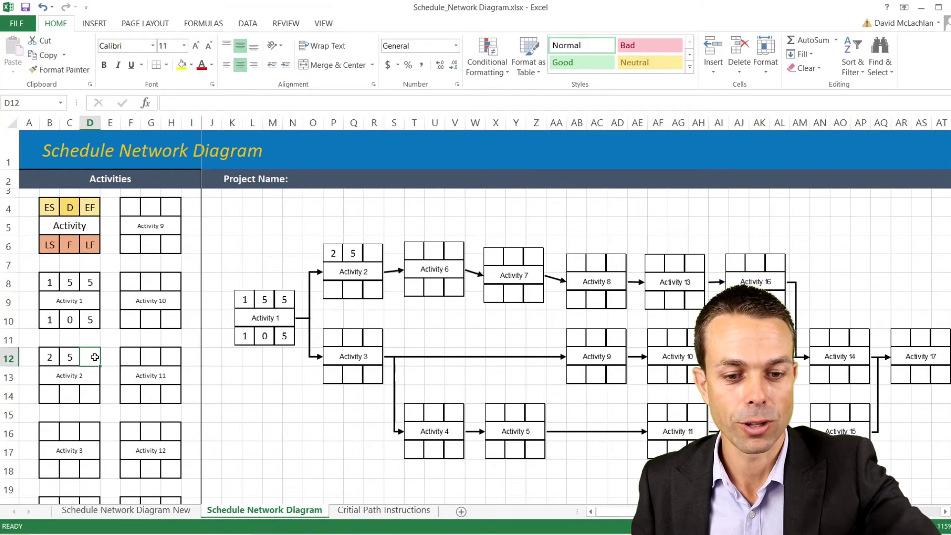
text(7)
click(110, 337)
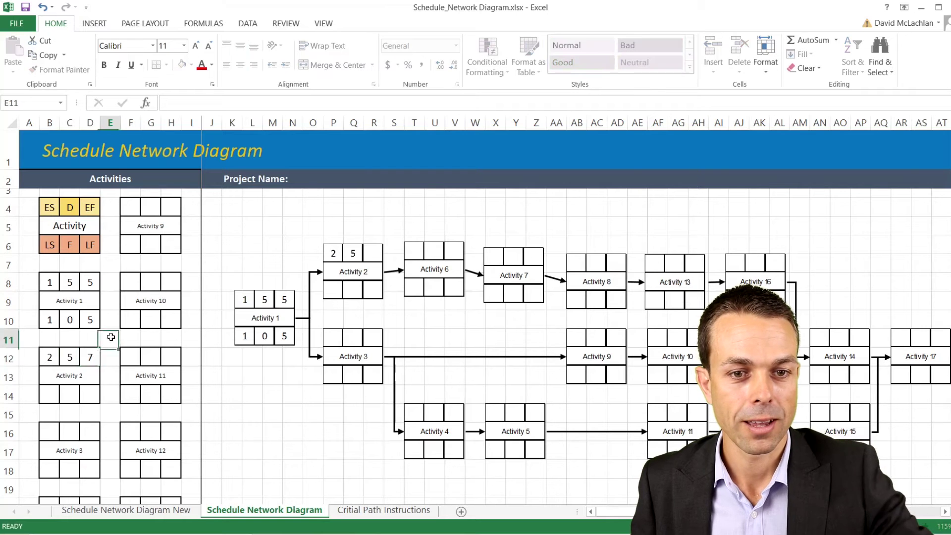
click(362, 285)
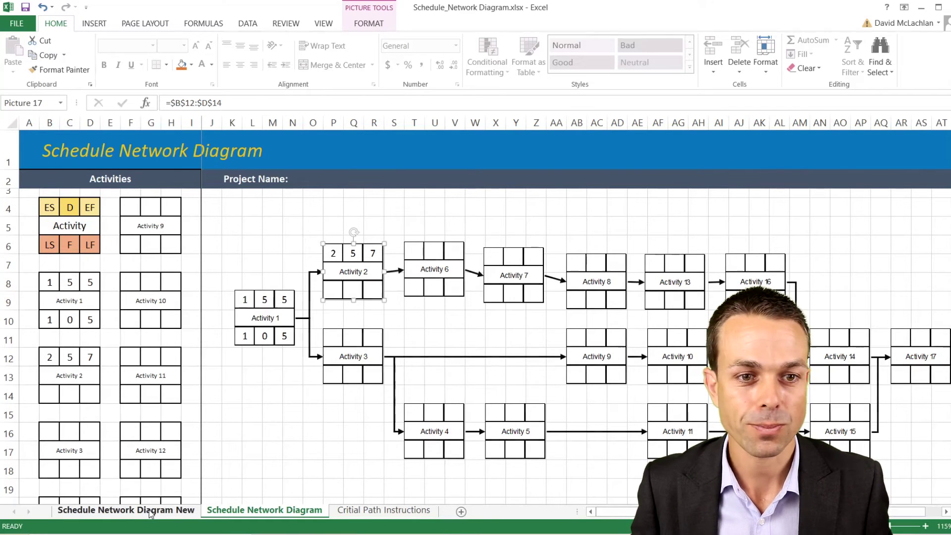
click(151, 511)
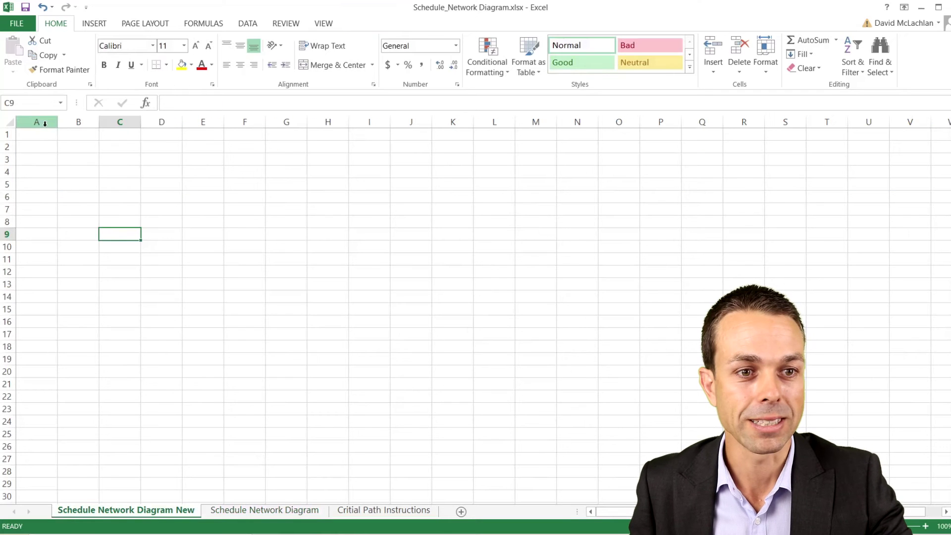
Select the whole sheet and narrow every column to width 3
click(6, 123)
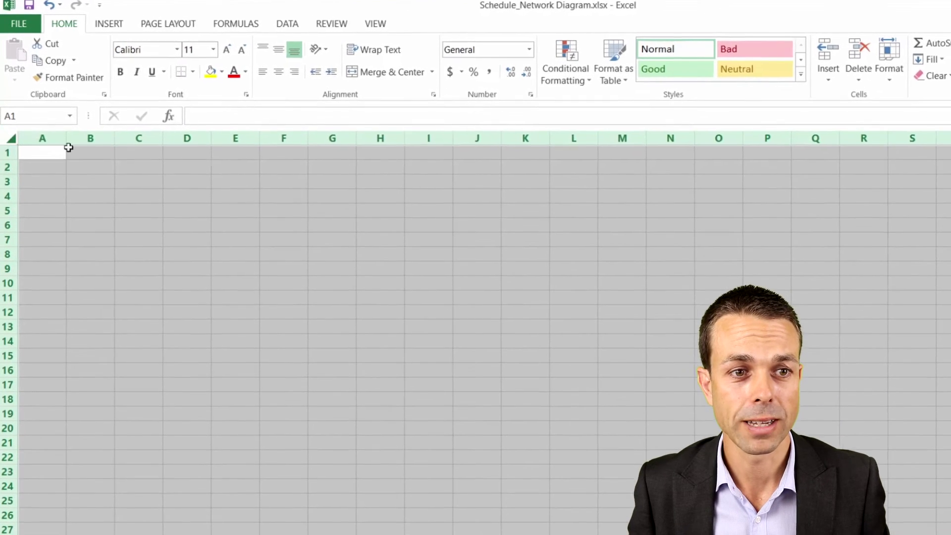
right_click(90, 142)
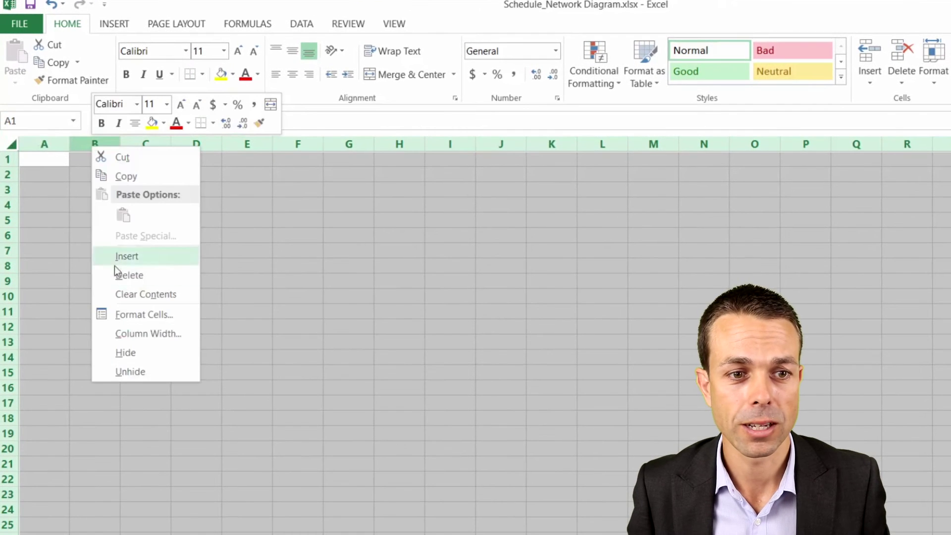
click(159, 330)
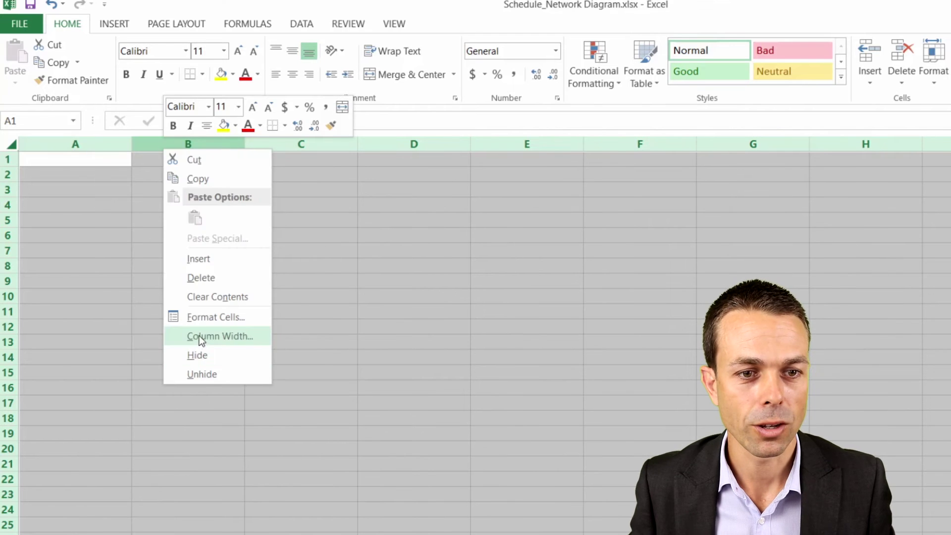
click(199, 335)
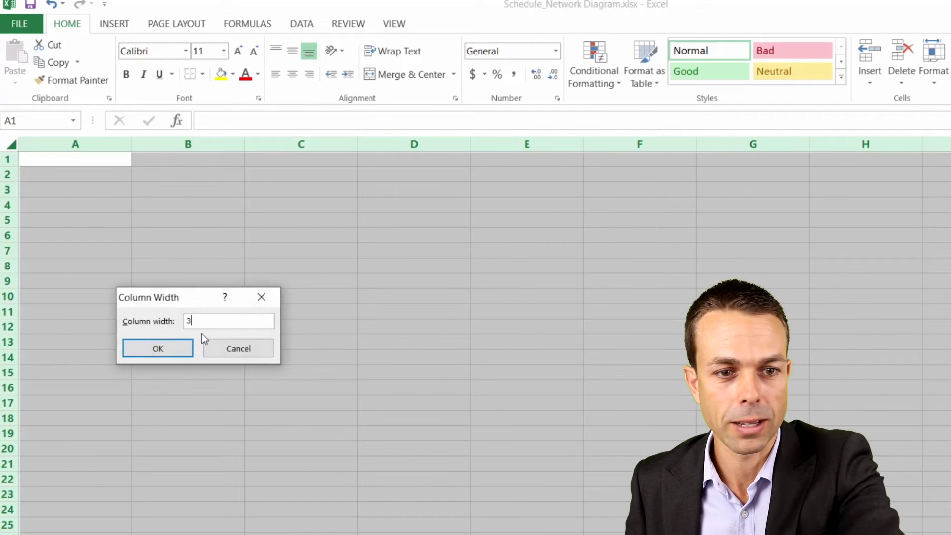
key(Return)
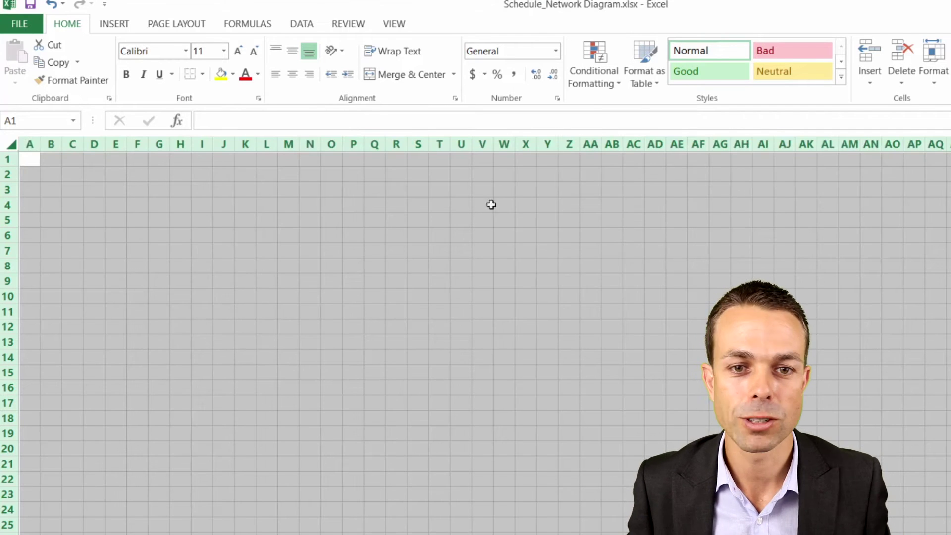
Increase the height of all rows so the cells form a square-like grid
right_click(8, 191)
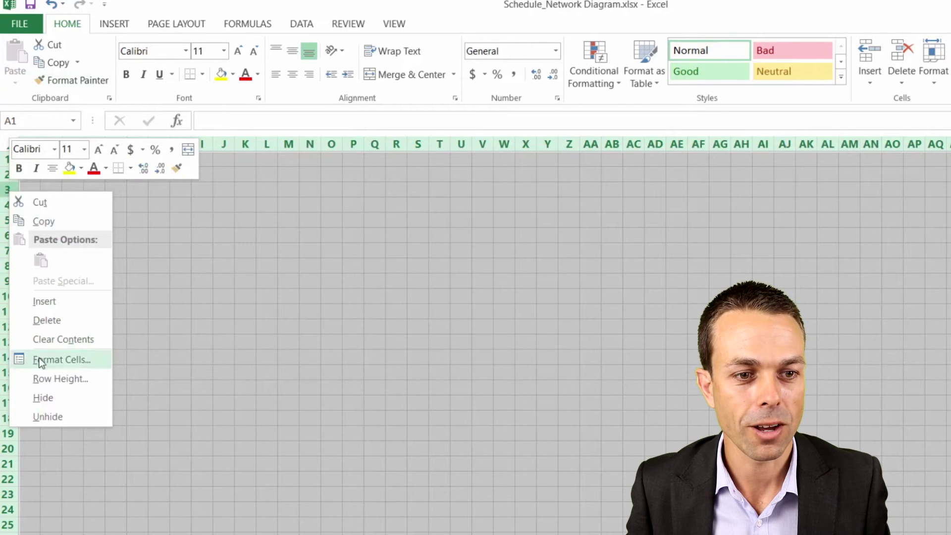
click(47, 379)
text(19)
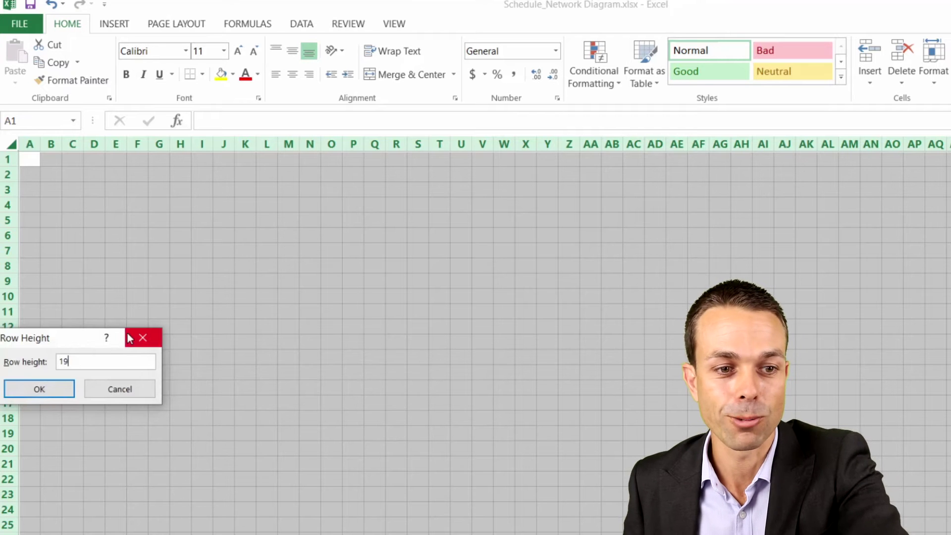
key(Return)
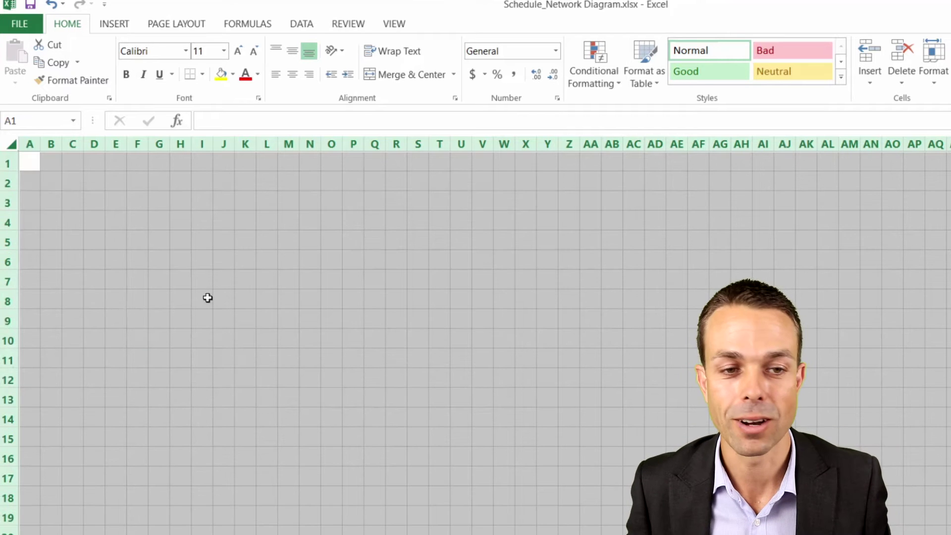
click(207, 298)
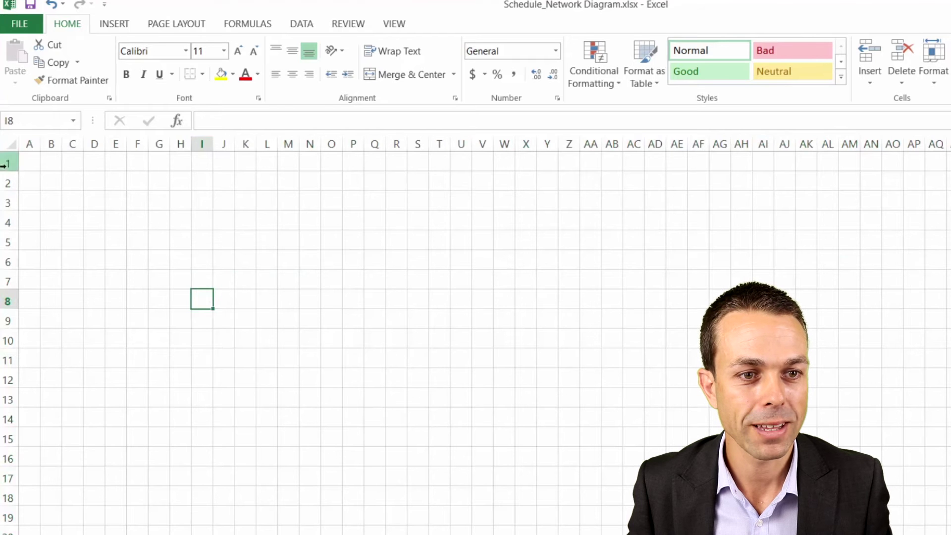
Add a large, vertically centred 'SChedule Network Diagram' title in C1 of a taller row 1
drag(11, 169, 11, 207)
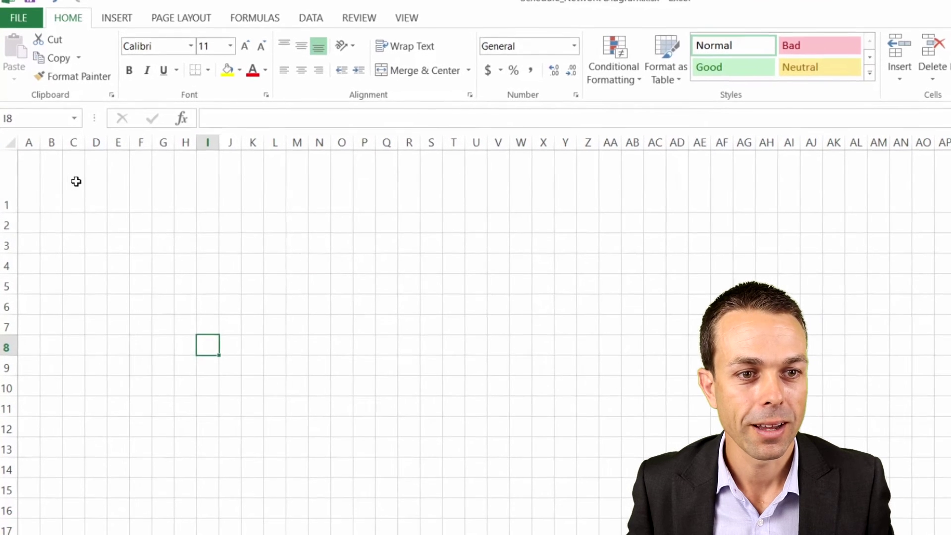
click(77, 182)
text(SChed)
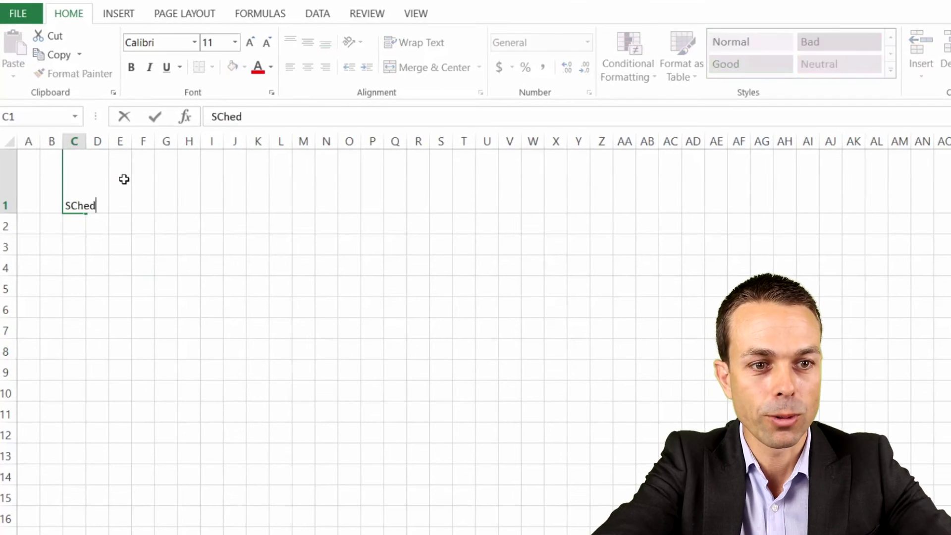
text(ule Netw)
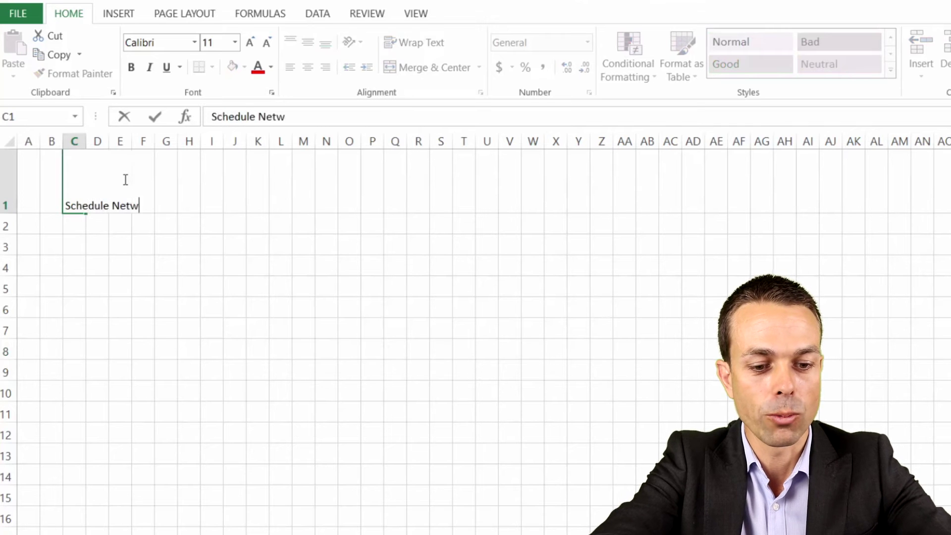
text(ork Diagram)
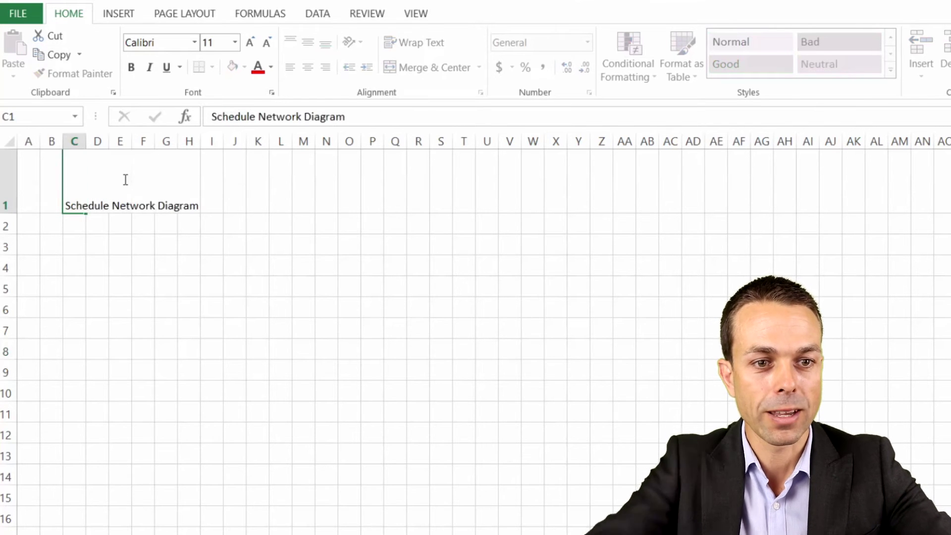
key(Return)
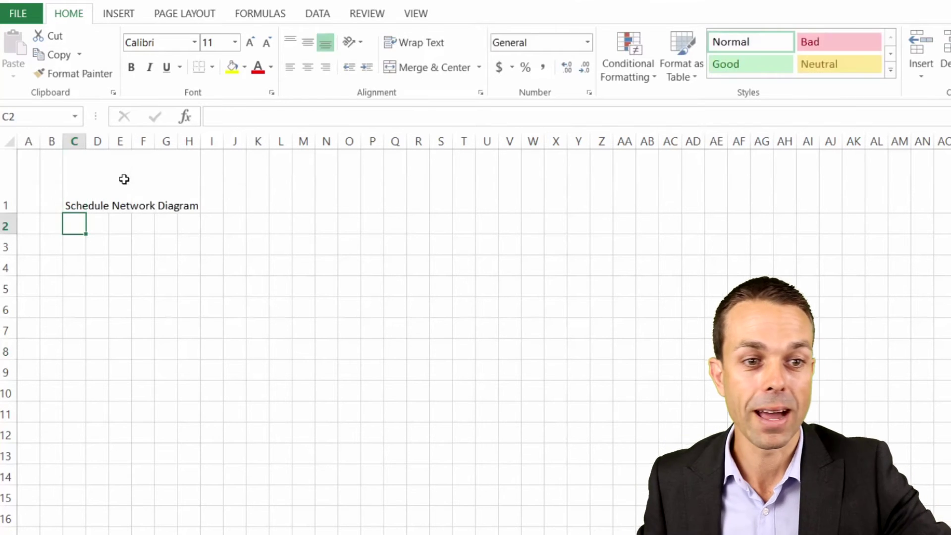
click(9, 180)
click(310, 46)
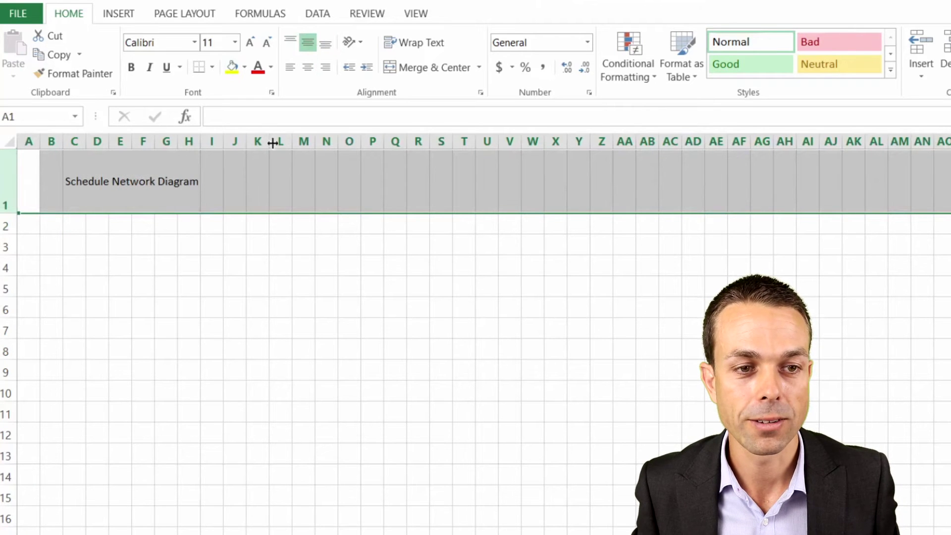
click(263, 158)
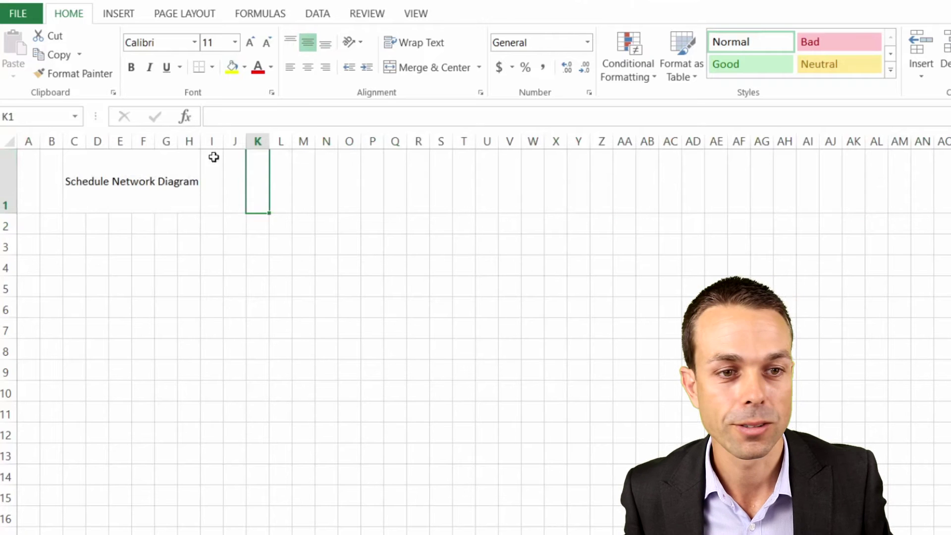
key(Left)
key(Left)
key(Left)
key(Left)
key(Left)
key(Left)
key(Left)
key(Left)
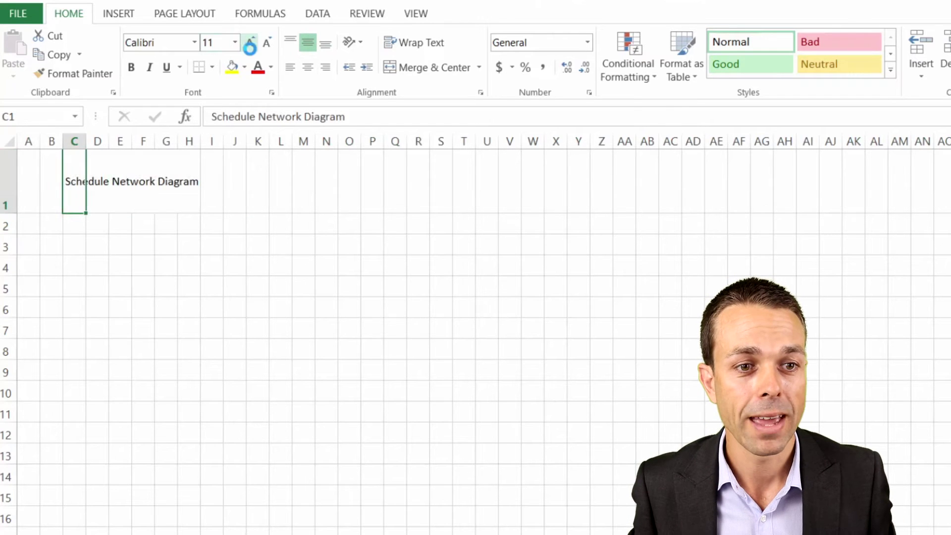
click(249, 43)
click(250, 44)
click(249, 44)
click(249, 44)
click(250, 44)
click(249, 43)
click(249, 43)
click(210, 237)
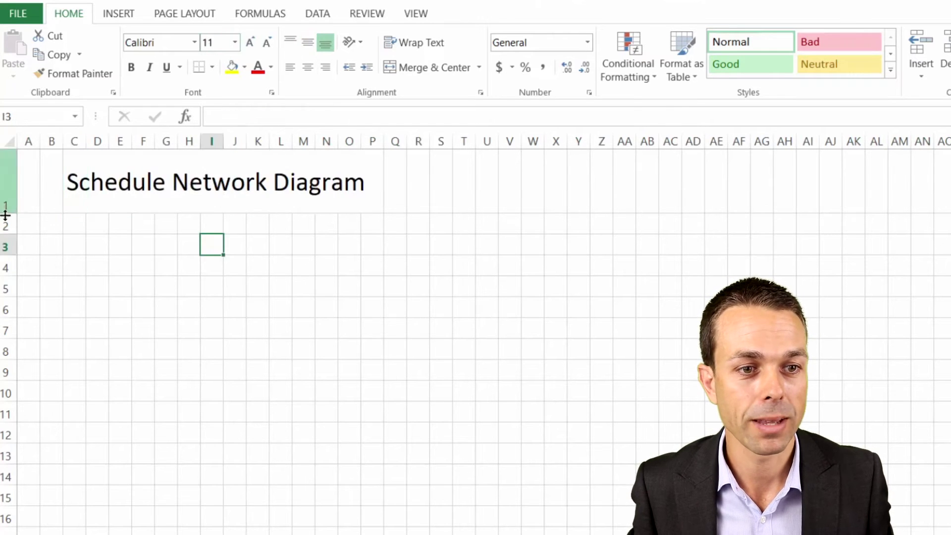
Make row 2 taller and enter the heading 'Activity List' in B2
drag(7, 229, 8, 243)
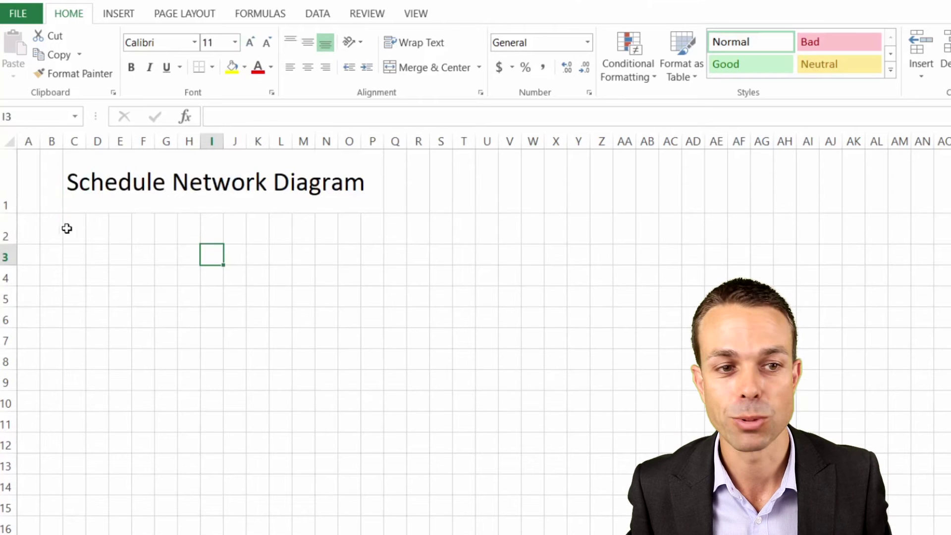
click(75, 226)
click(51, 232)
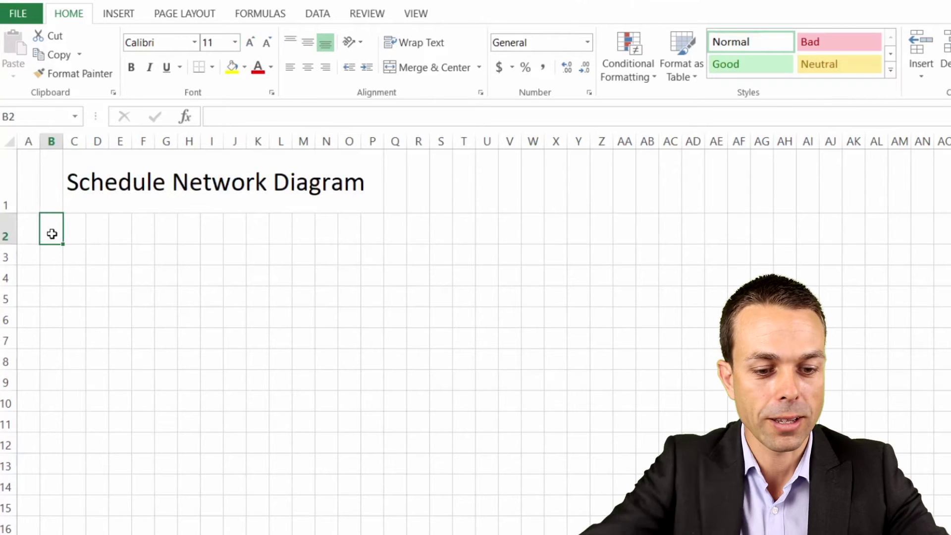
text(Acti)
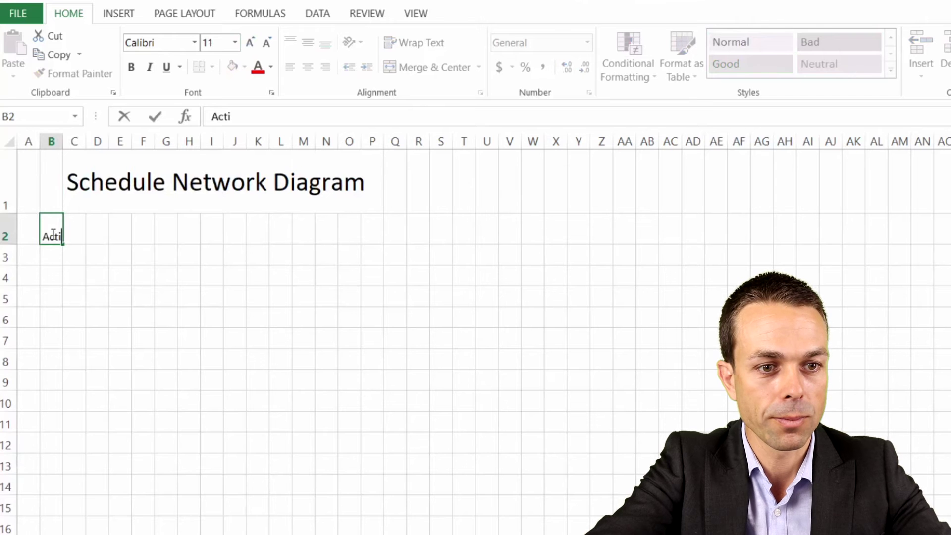
key(BackSpace)
key(BackSpace)
key(BackSpace)
text(ctivit)
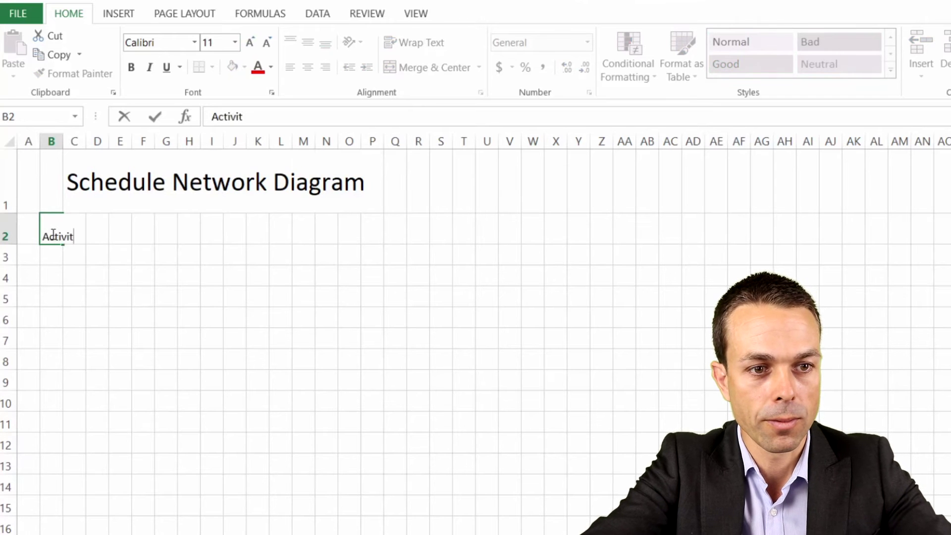
text(y List)
key(Return)
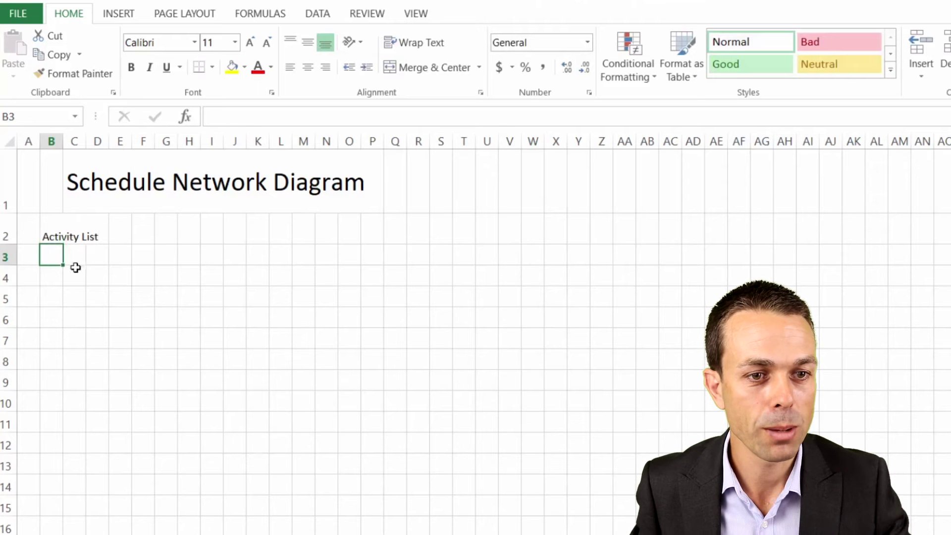
click(30, 190)
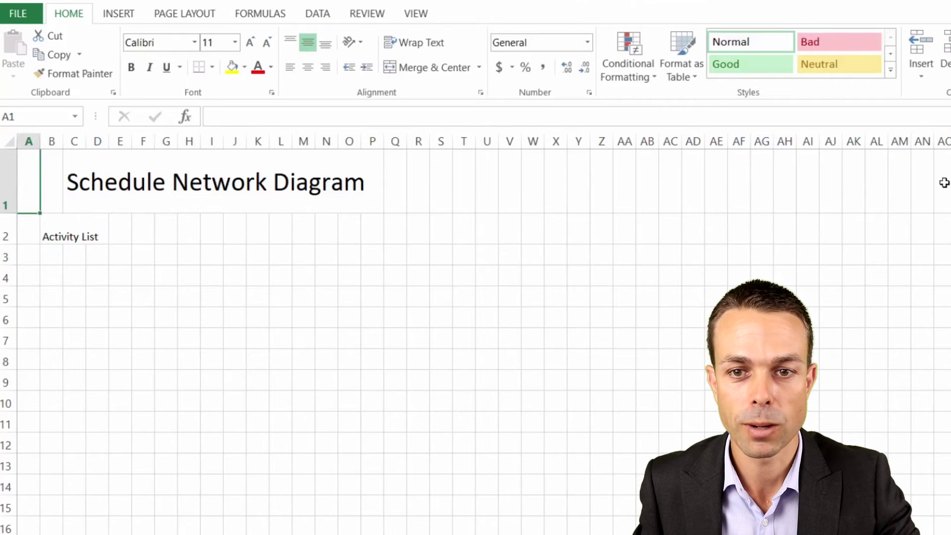
Fill title row 1 with blue and make its text white
click(5, 190)
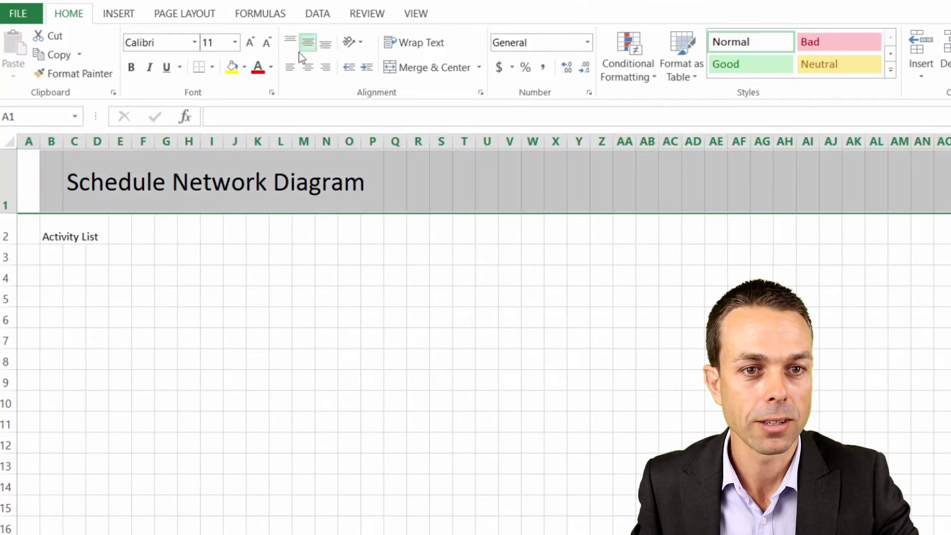
click(245, 68)
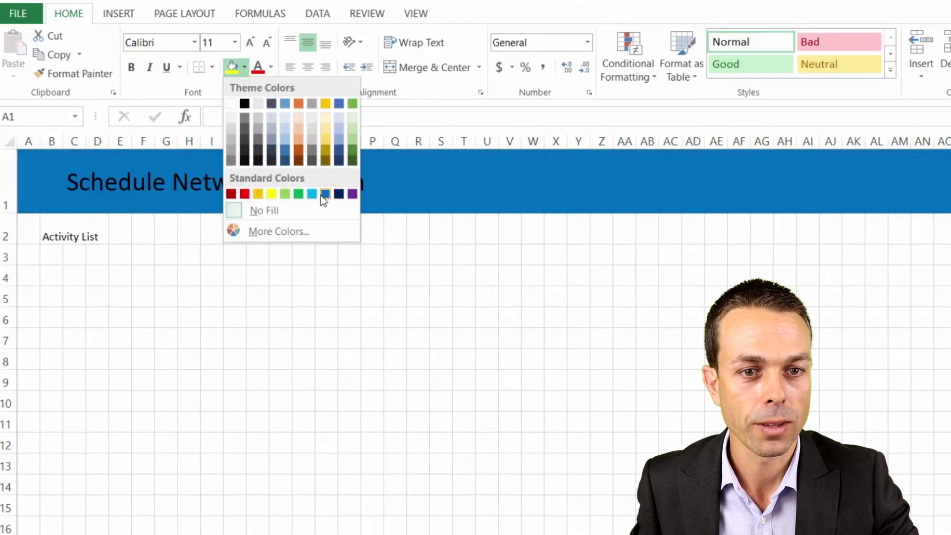
click(320, 195)
click(271, 67)
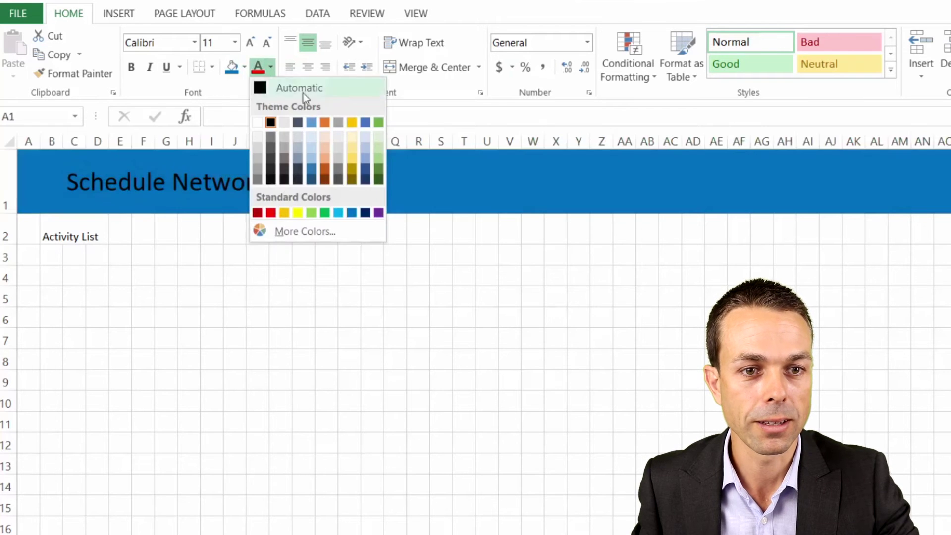
click(263, 123)
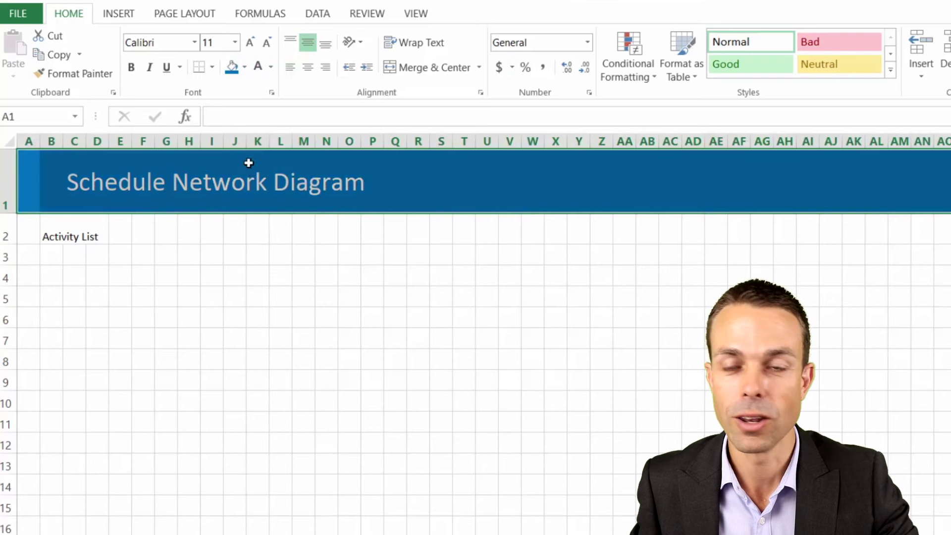
click(251, 169)
click(122, 229)
Bold Activity List and give row 2 a navy fill, white text and middle alignment
click(48, 236)
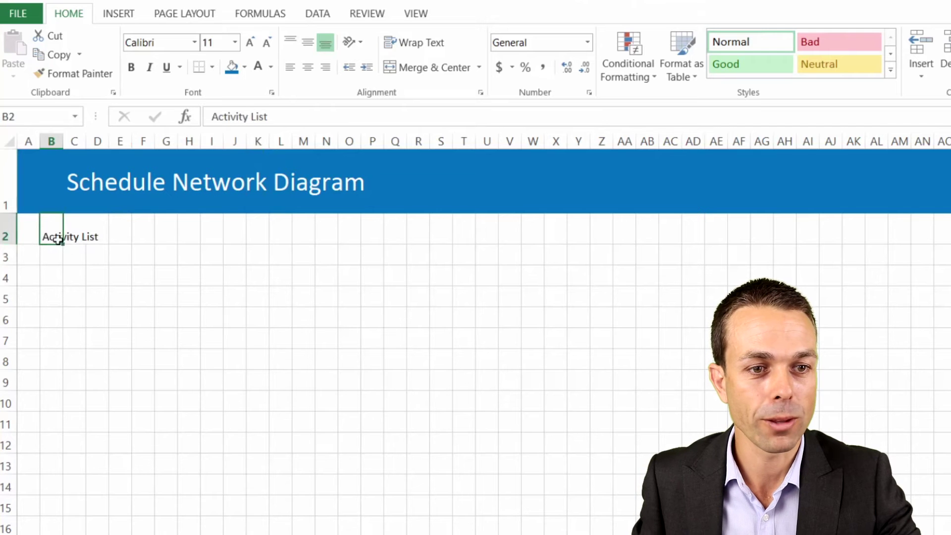
click(132, 67)
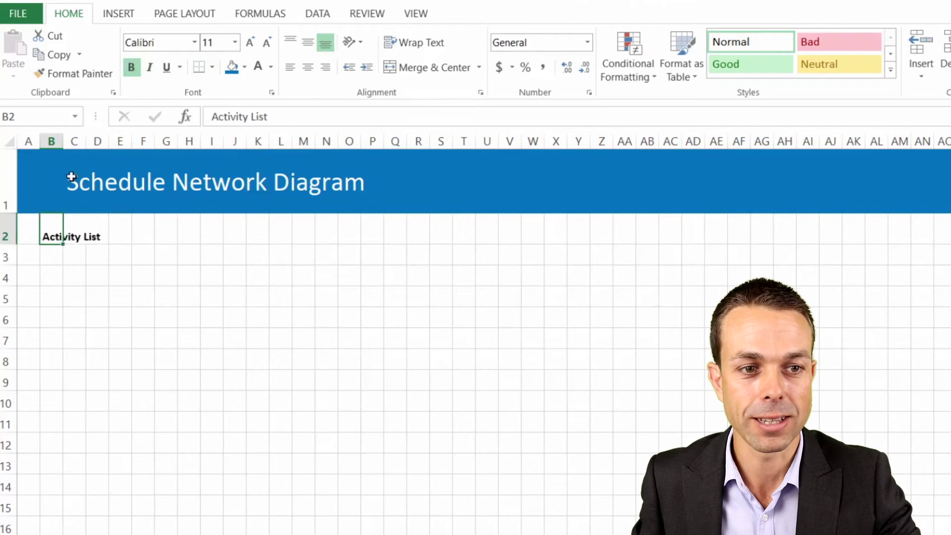
click(31, 226)
click(6, 236)
click(244, 67)
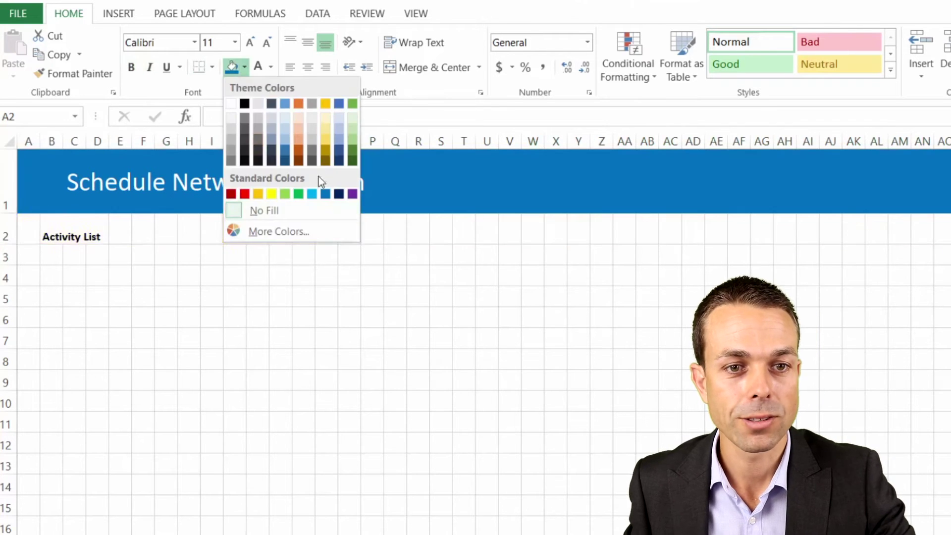
click(340, 161)
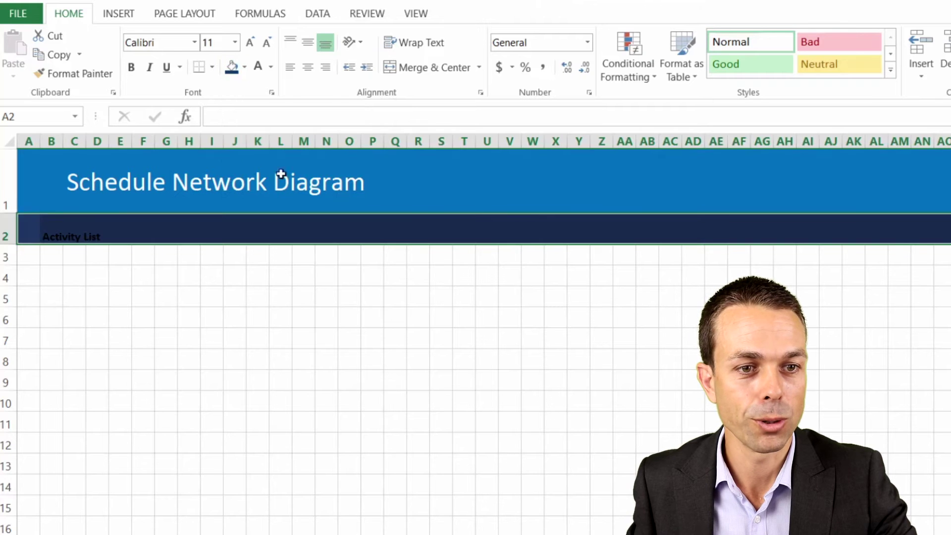
click(258, 68)
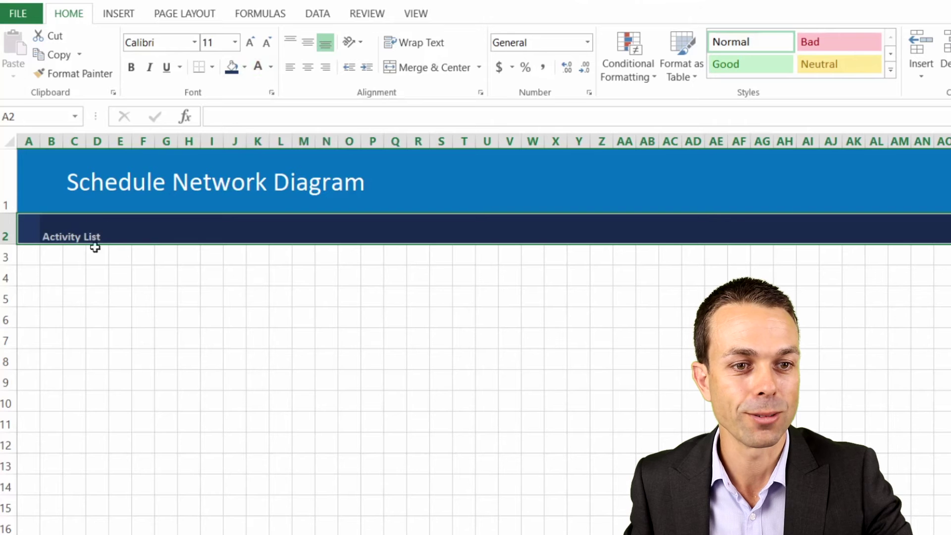
click(304, 46)
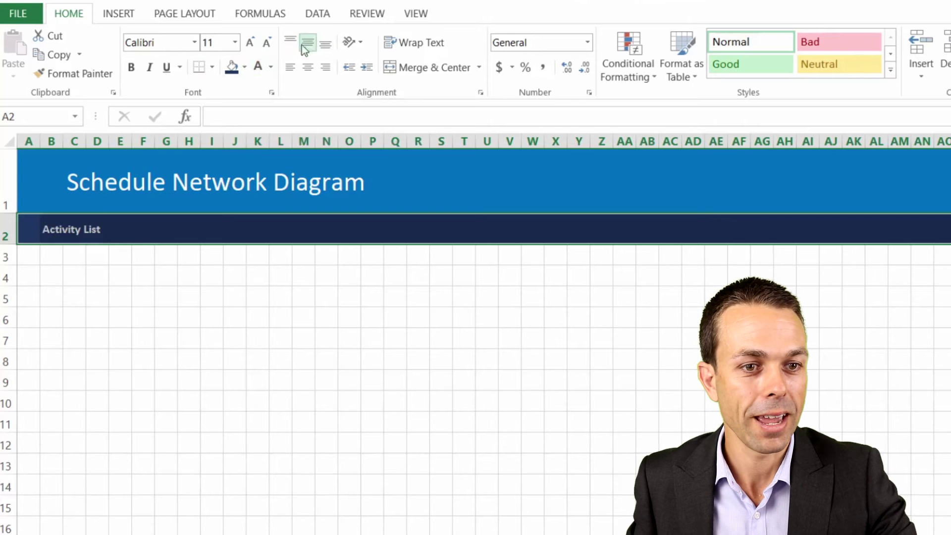
click(124, 277)
click(55, 231)
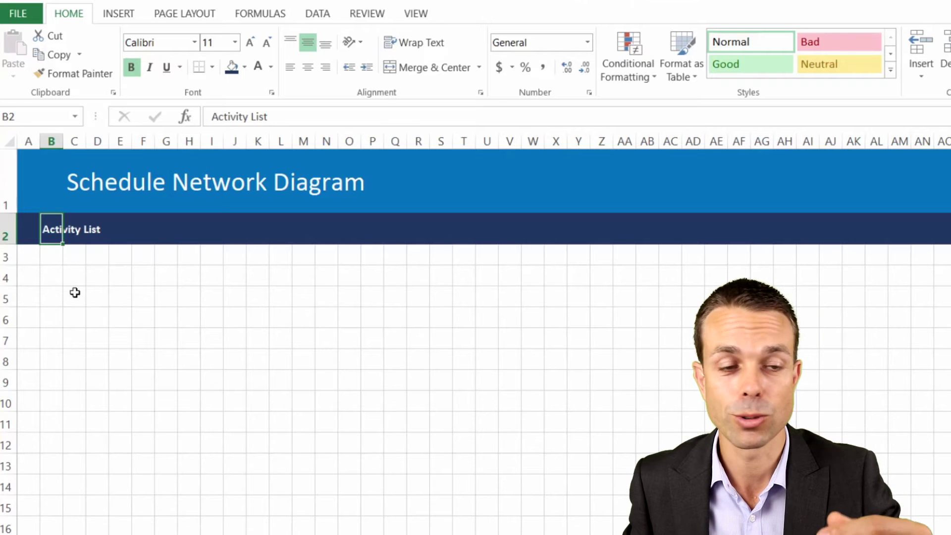
click(46, 275)
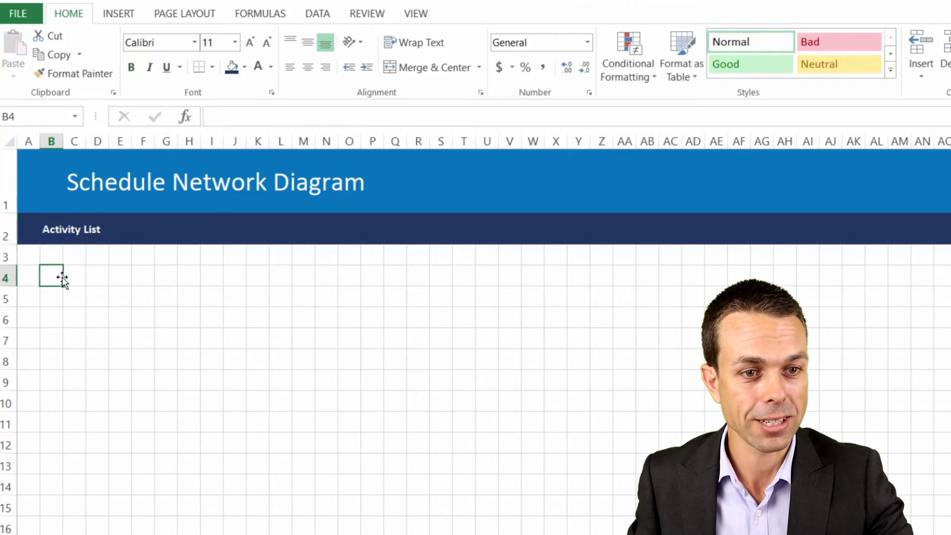
drag(46, 276, 90, 323)
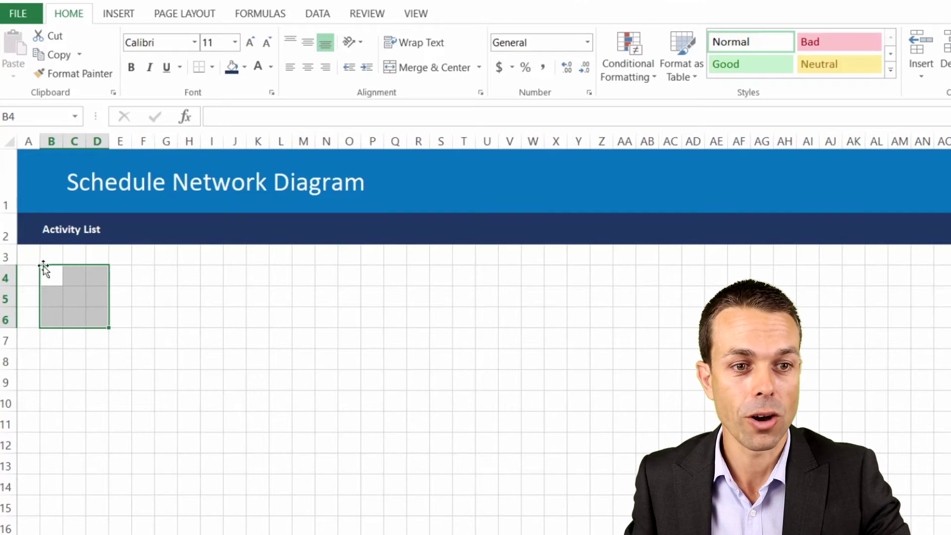
Apply All Borders to B4:D6 and merge its middle row B5:D5 with Merge & Center
click(213, 68)
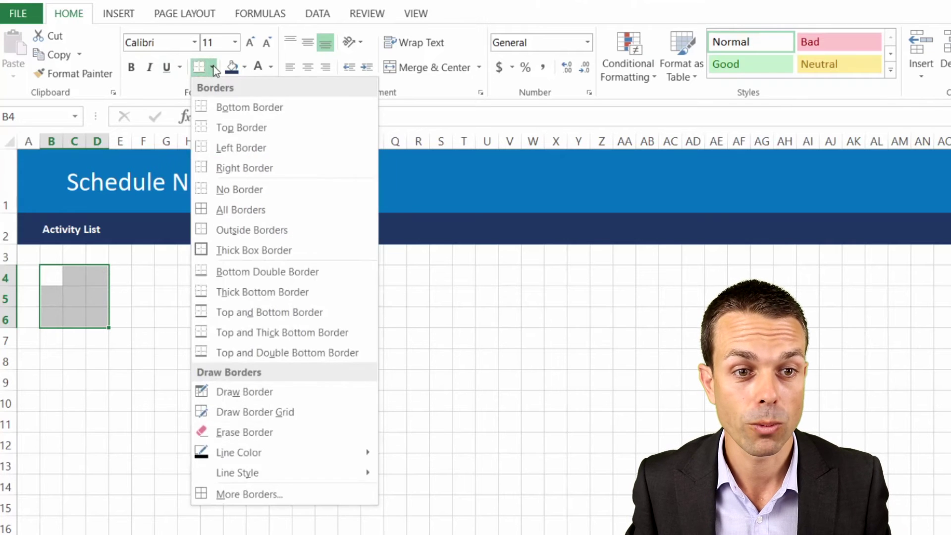
click(226, 211)
click(189, 318)
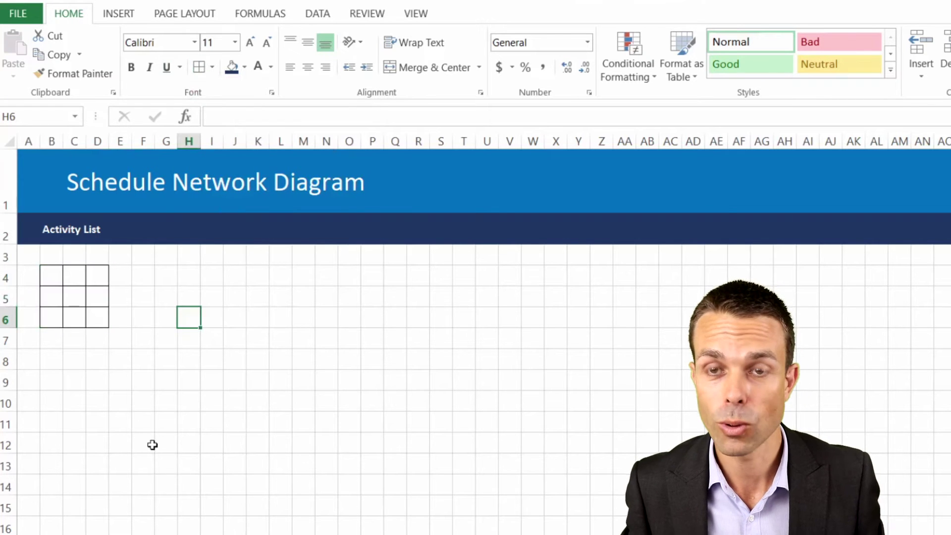
drag(53, 270, 107, 272)
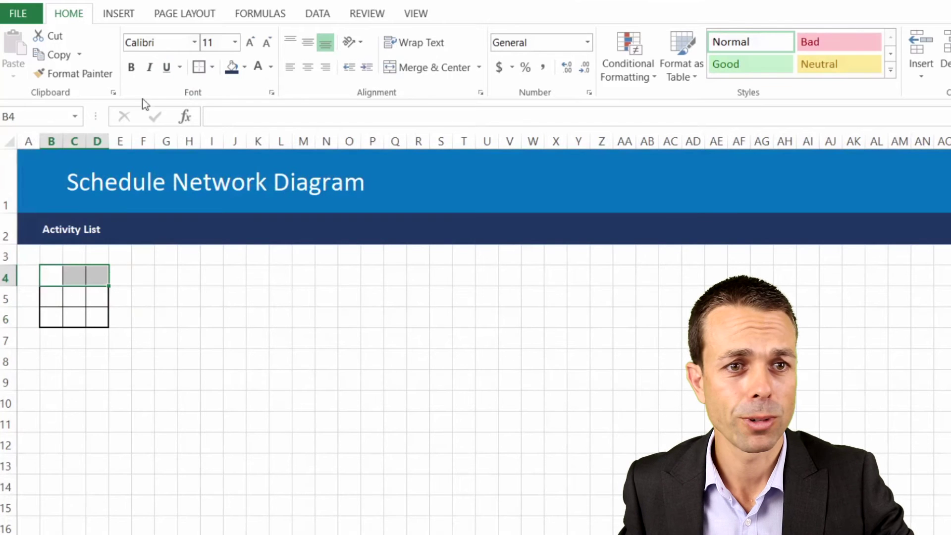
drag(77, 276, 99, 297)
click(195, 295)
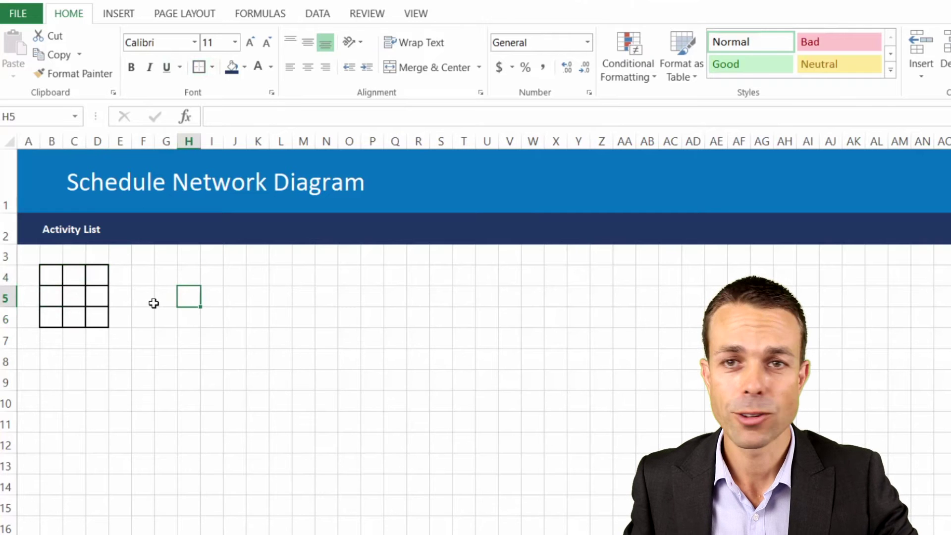
drag(49, 293, 97, 300)
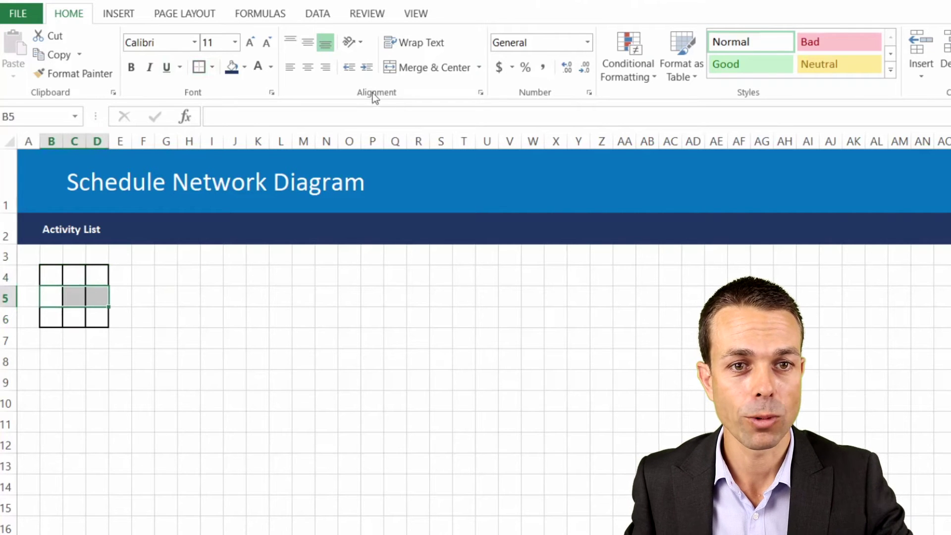
click(435, 69)
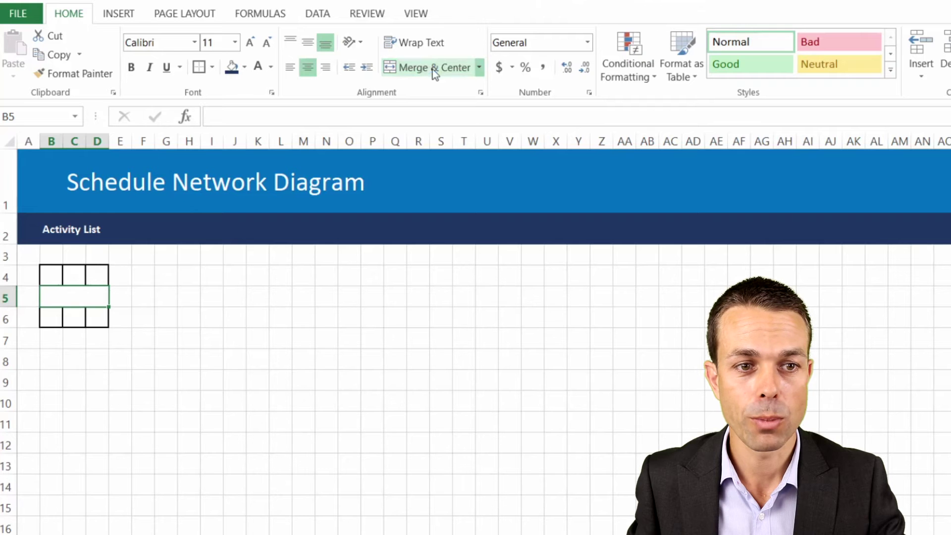
Set the merged middle cell's font to 7 pt and centre it vertically
double_click(83, 292)
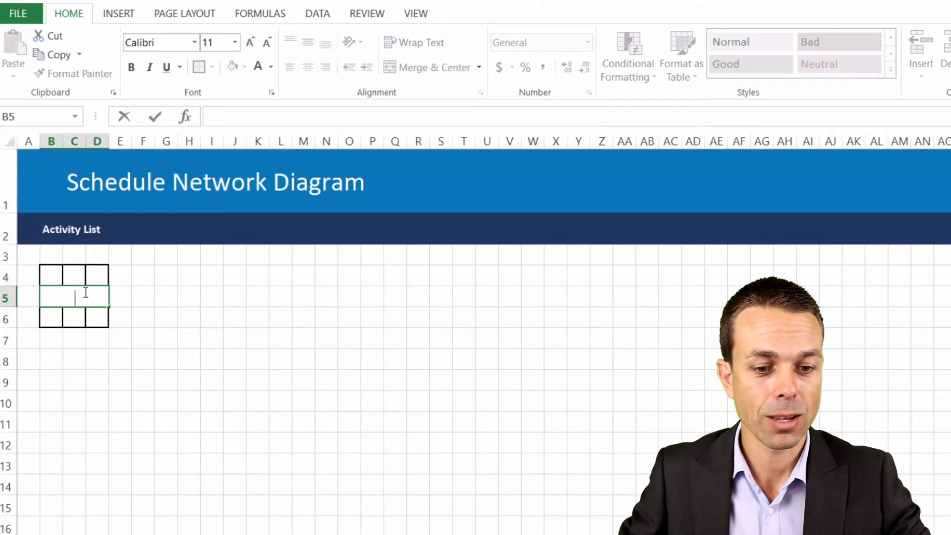
click(266, 42)
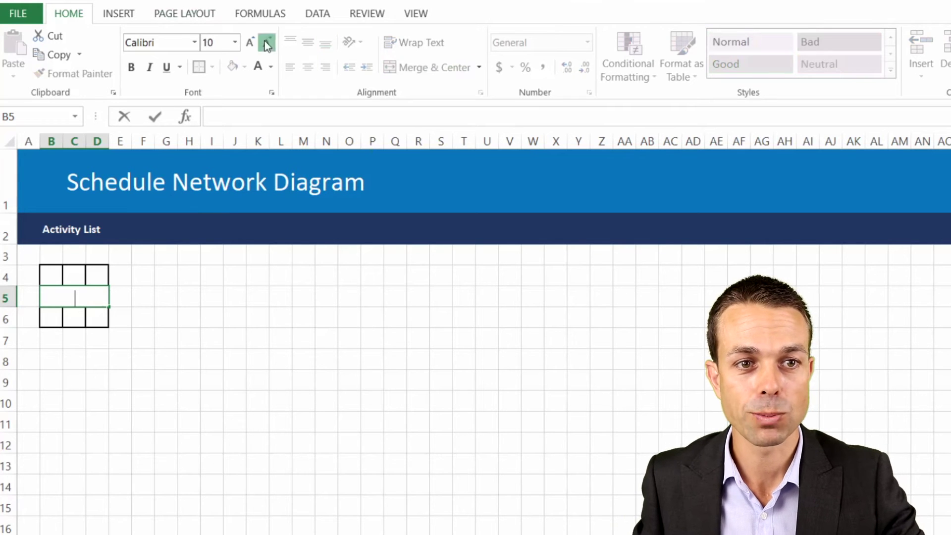
click(266, 43)
click(266, 42)
click(210, 45)
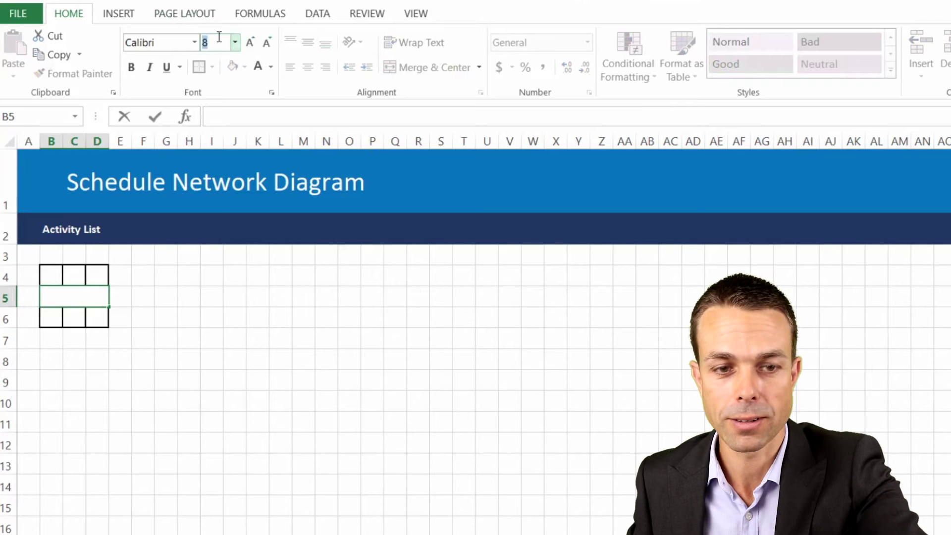
key(Return)
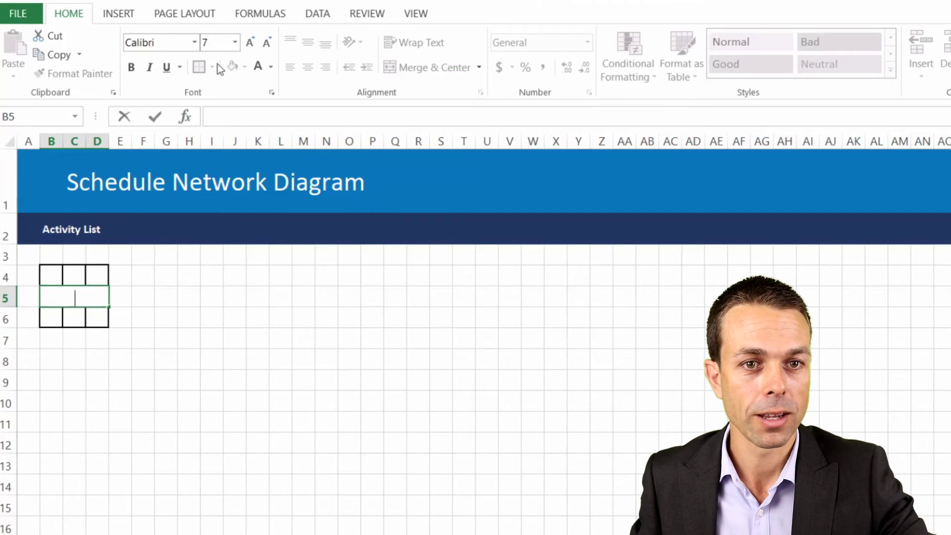
click(81, 295)
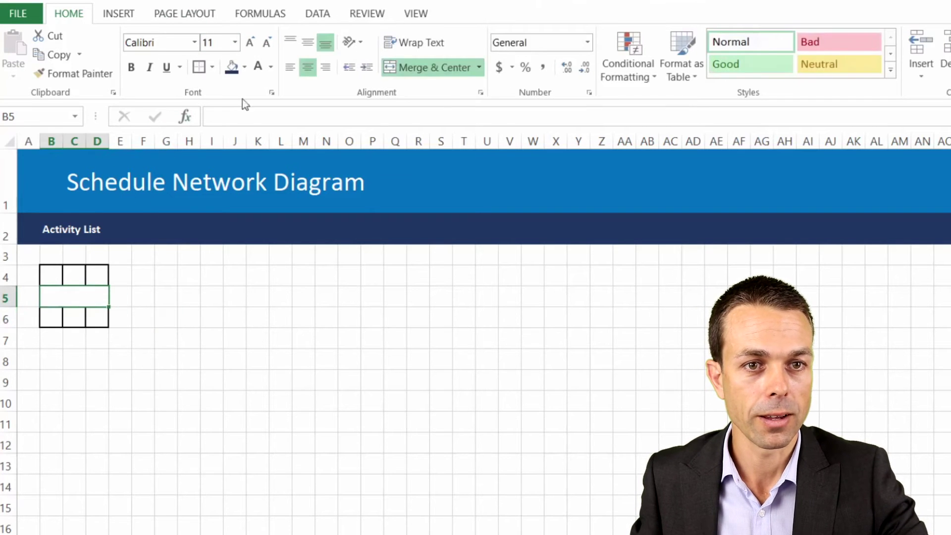
click(307, 43)
Type 'Activity Name' in the merged cell and shrink it to 8 pt
double_click(82, 297)
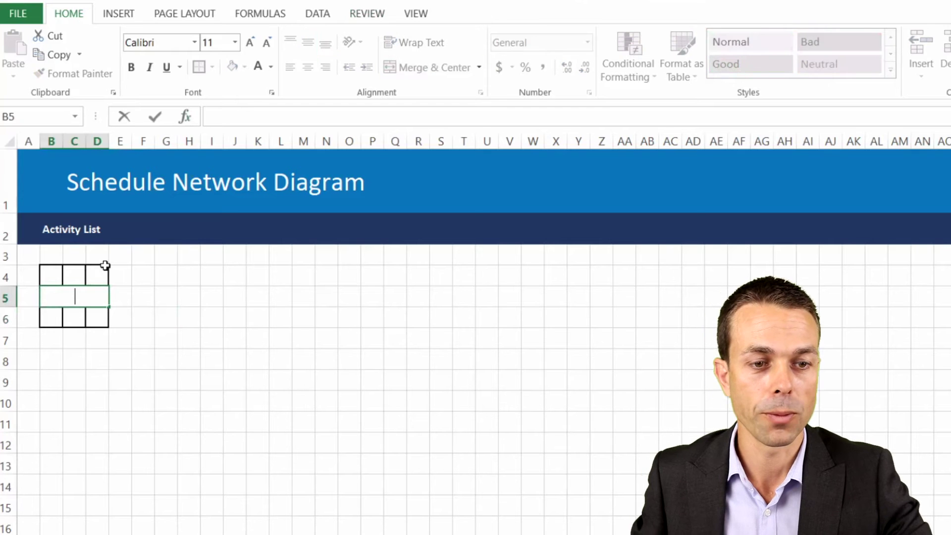
text(Activity Name)
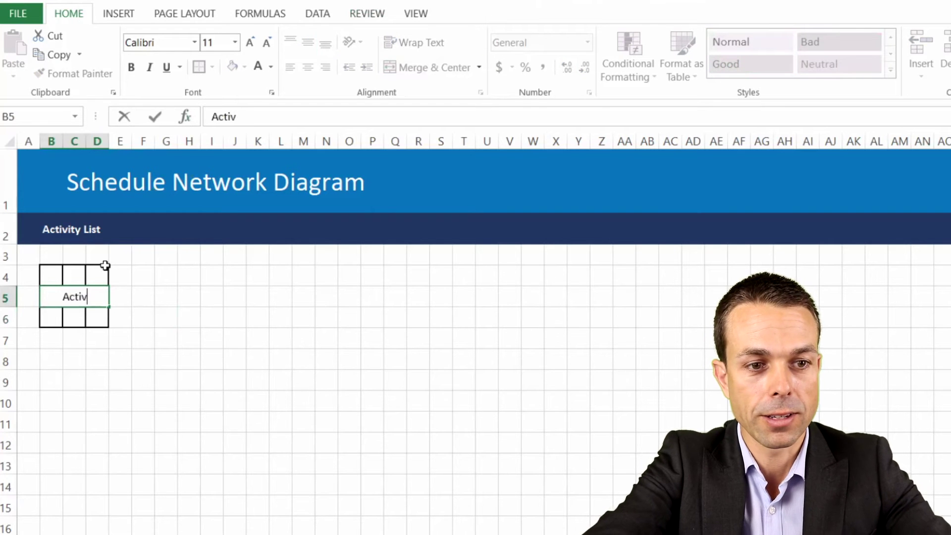
key(Return)
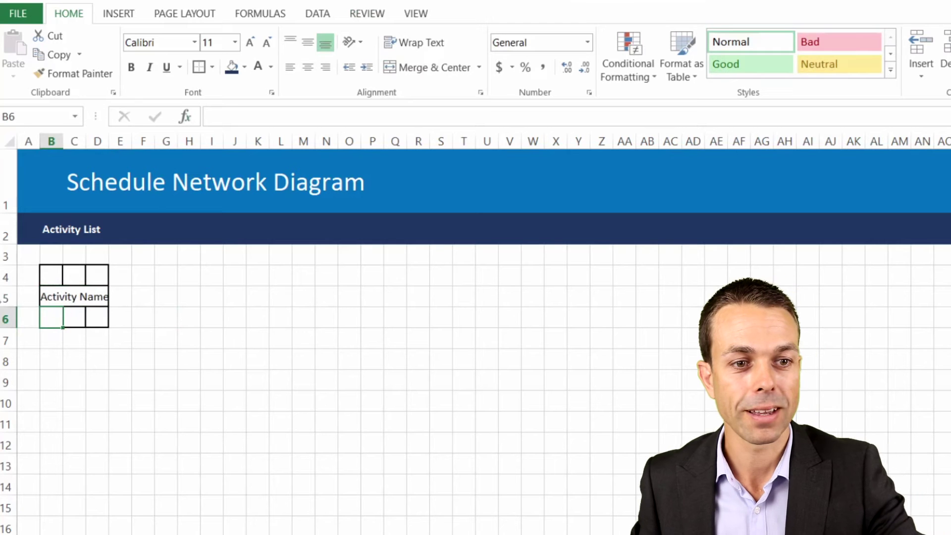
key(Up)
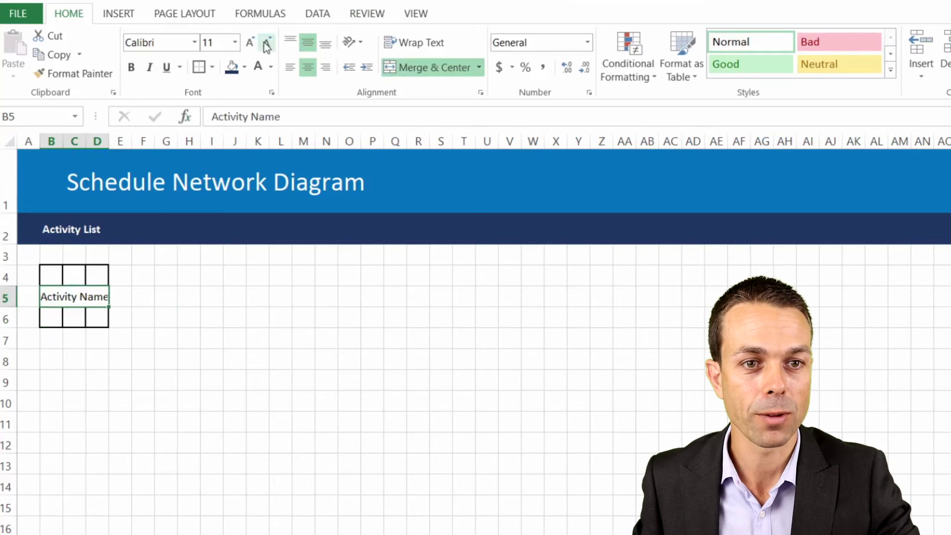
click(266, 46)
click(266, 45)
click(267, 46)
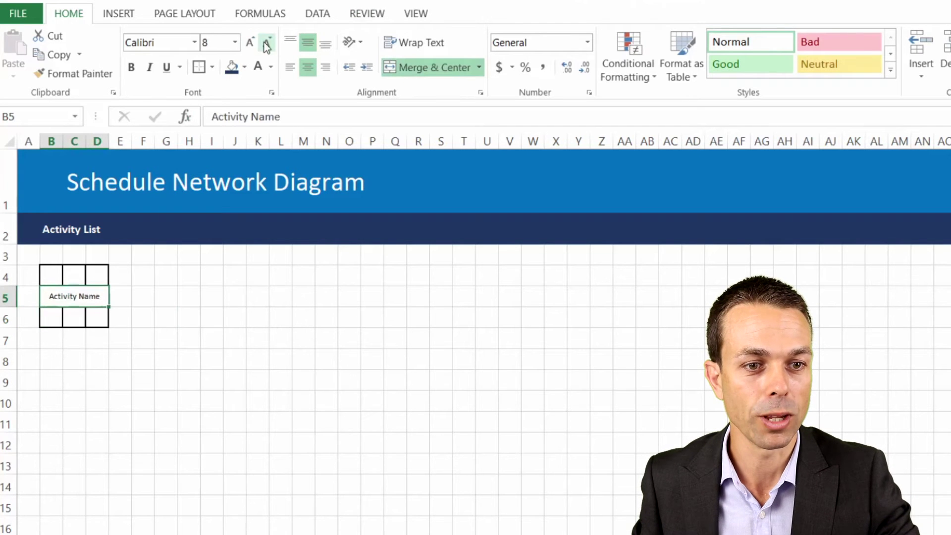
click(60, 274)
click(79, 275)
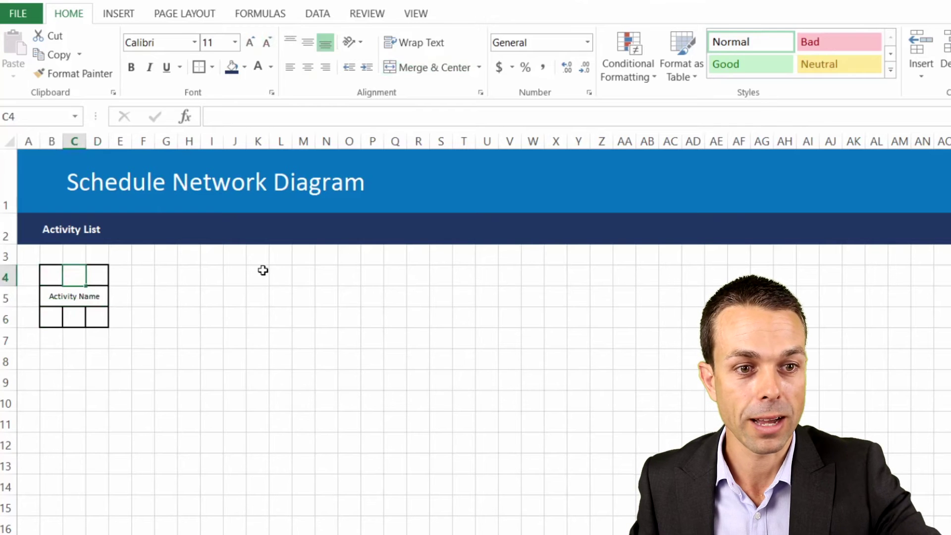
Enter D in C4 and centre all text in B4:D6 horizontally and vertically
text(D)
drag(52, 276, 98, 320)
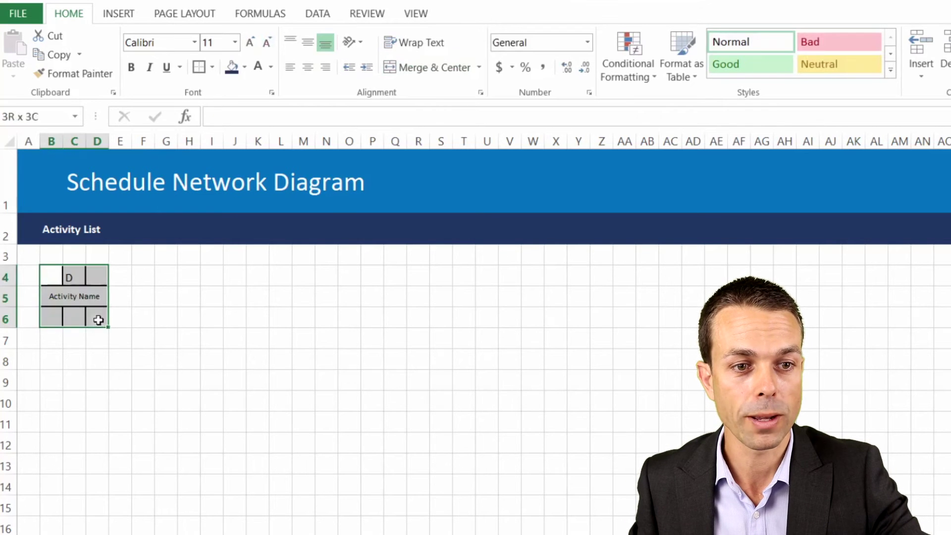
click(308, 42)
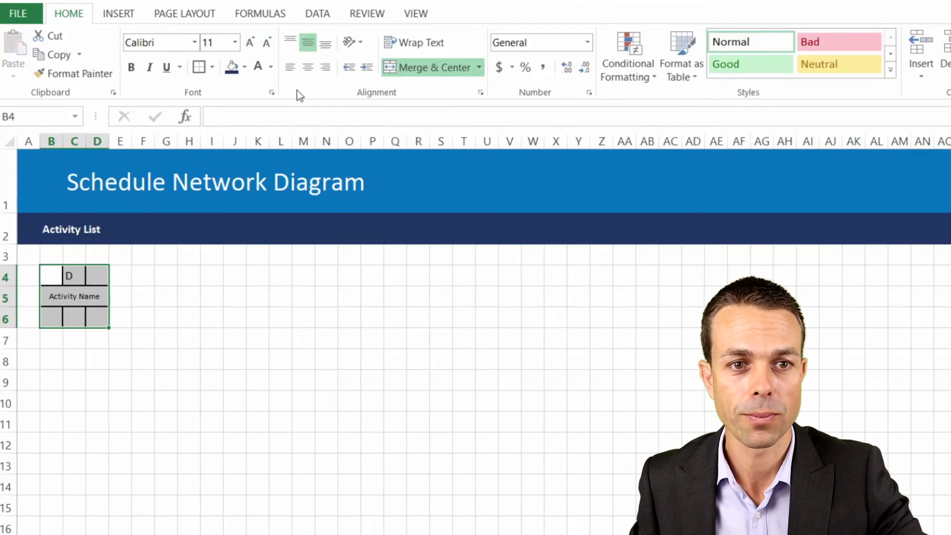
click(308, 67)
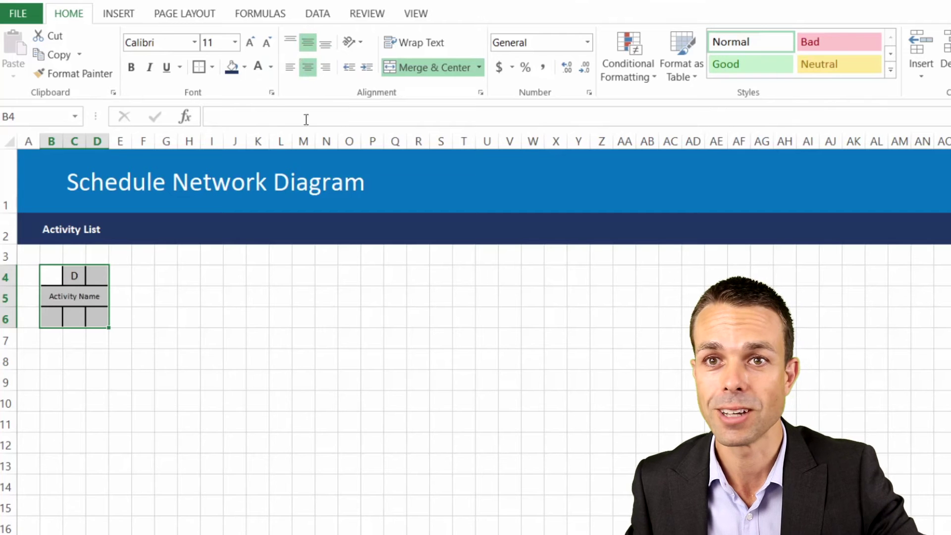
click(158, 331)
Label B4 as ES and D4 as EF
click(54, 275)
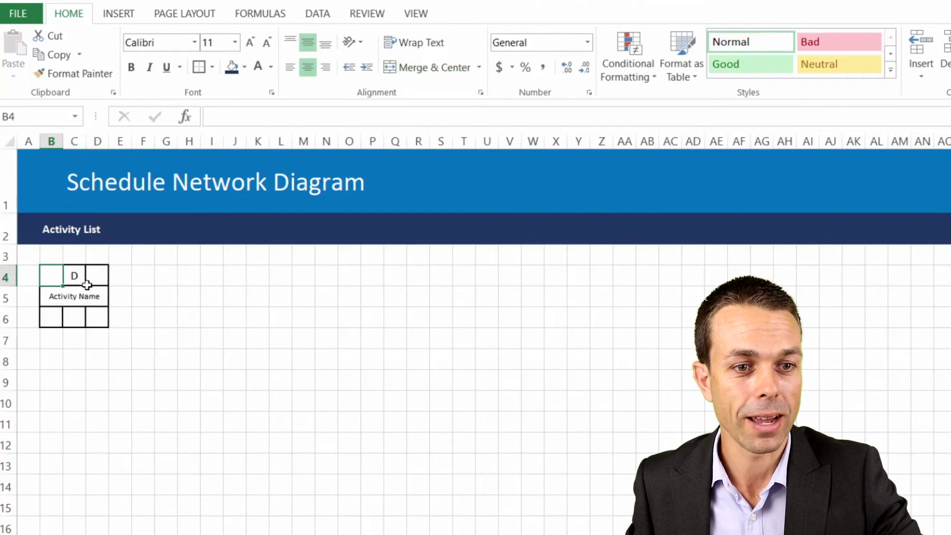
text(ES)
click(72, 276)
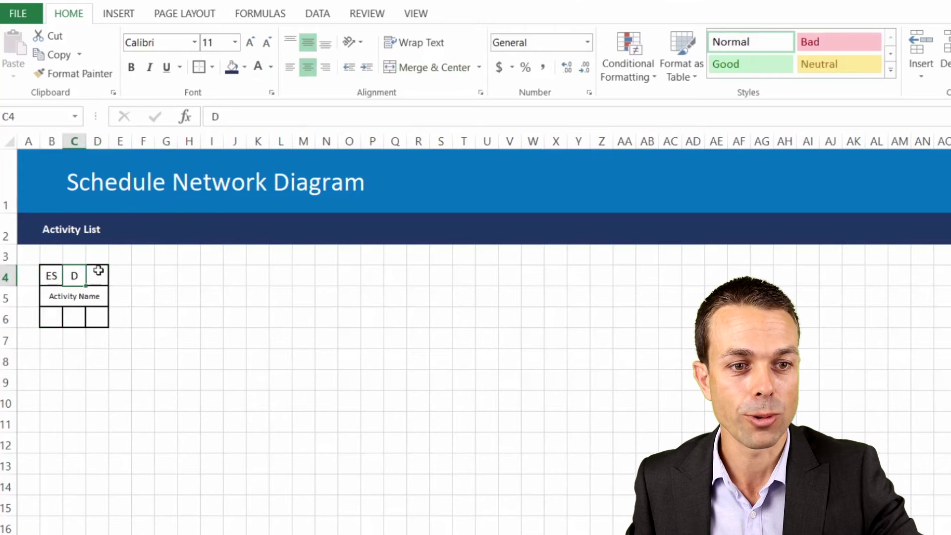
click(99, 262)
click(103, 277)
text(EF)
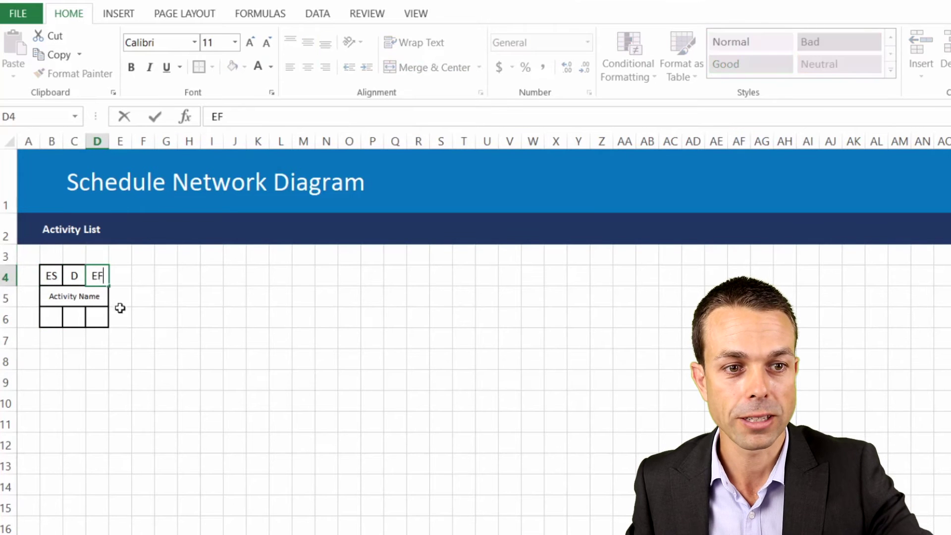
click(173, 317)
Label the bottom row B6:D6 as LS, F and LF
click(55, 315)
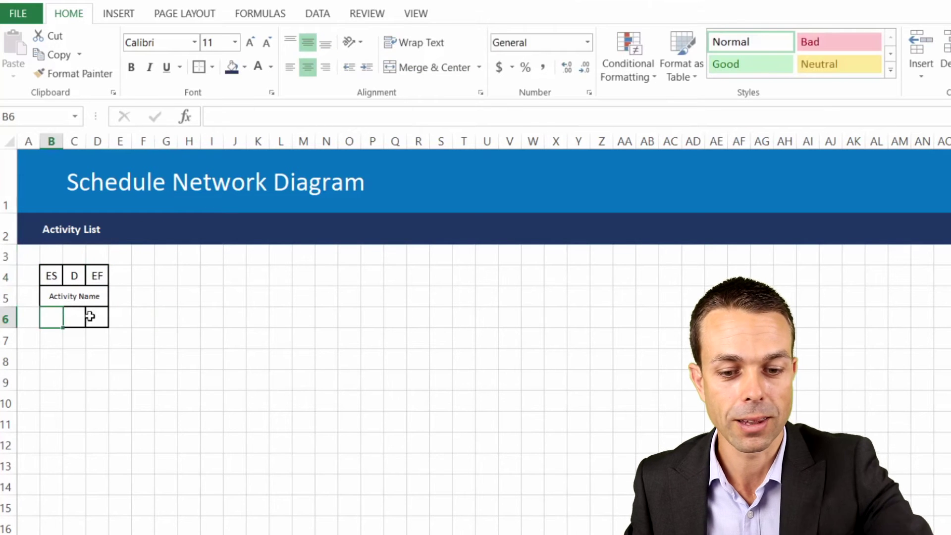
text(LS)
click(78, 315)
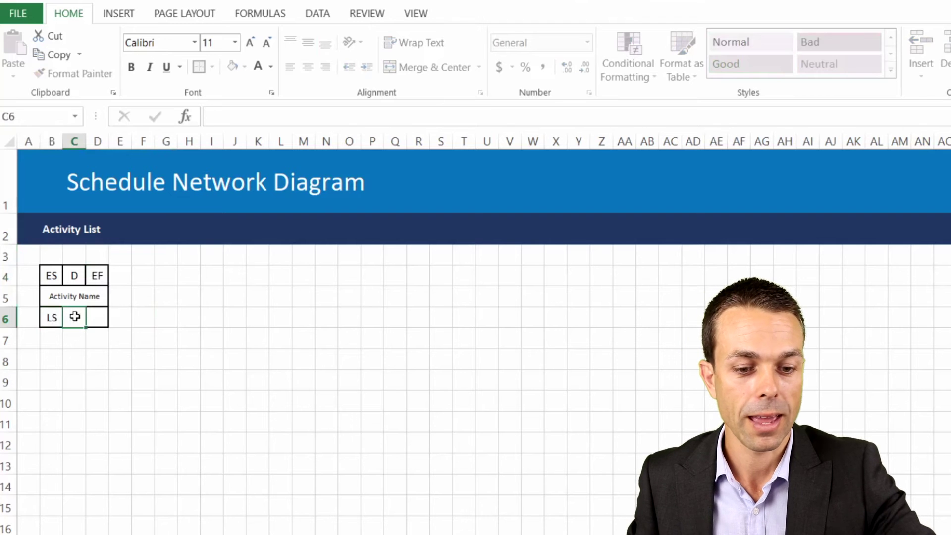
text(F)
click(106, 320)
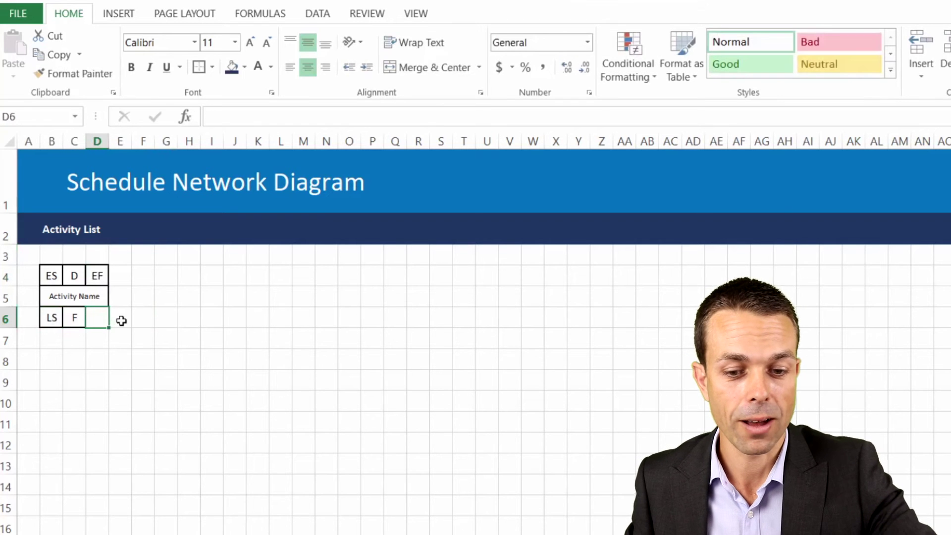
text(LF)
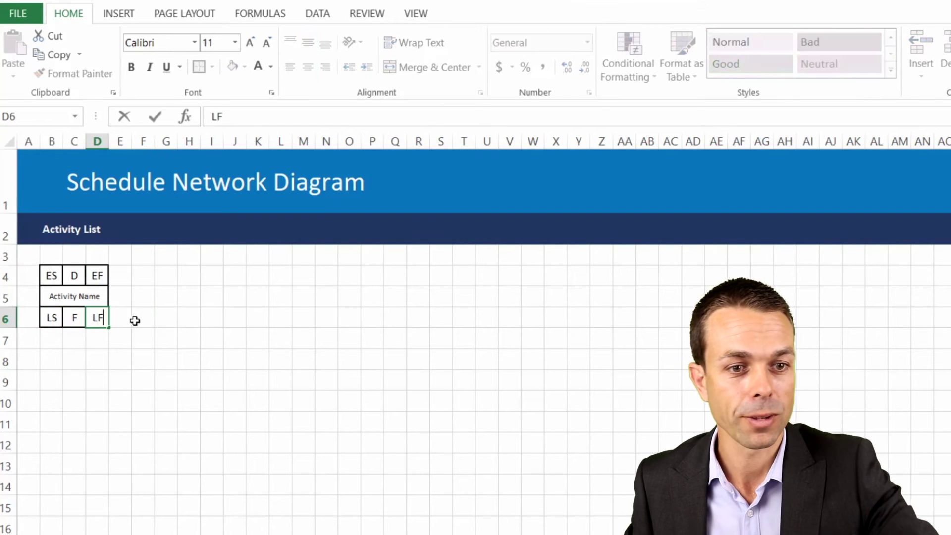
click(133, 319)
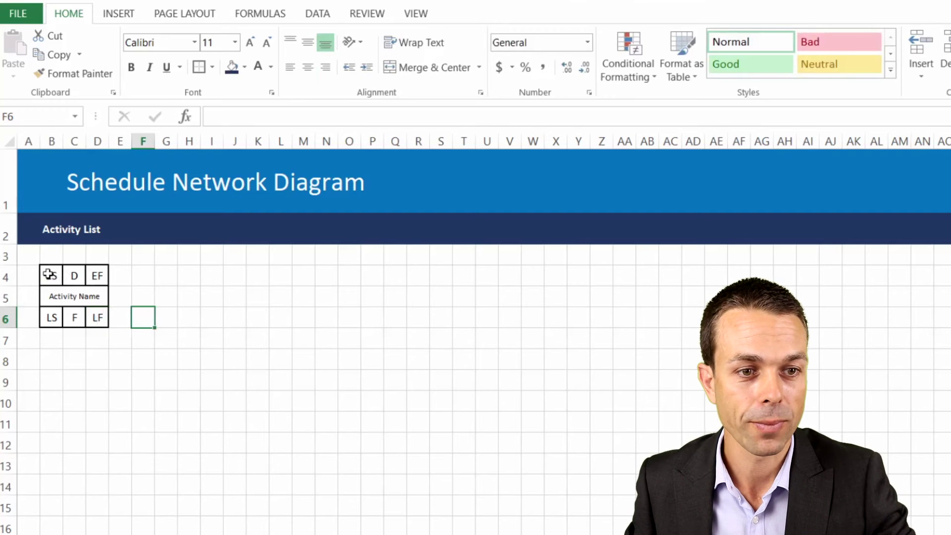
drag(46, 271, 99, 316)
Copy the template box to F4:H6 and clear its ES, D, EF, LS and F labels
key(ctrl+c)
click(148, 272)
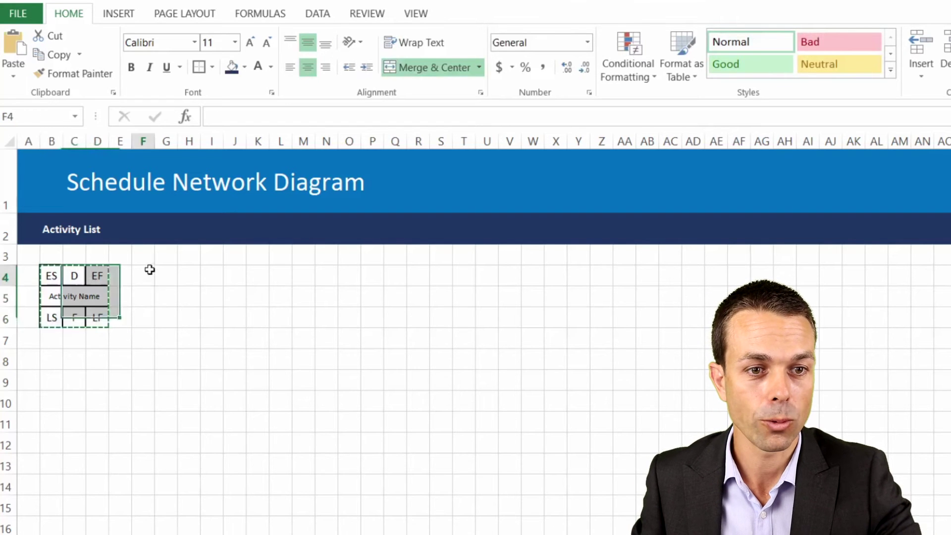
key(ctrl+v)
key(ctrl)
key(ctrl)
click(144, 275)
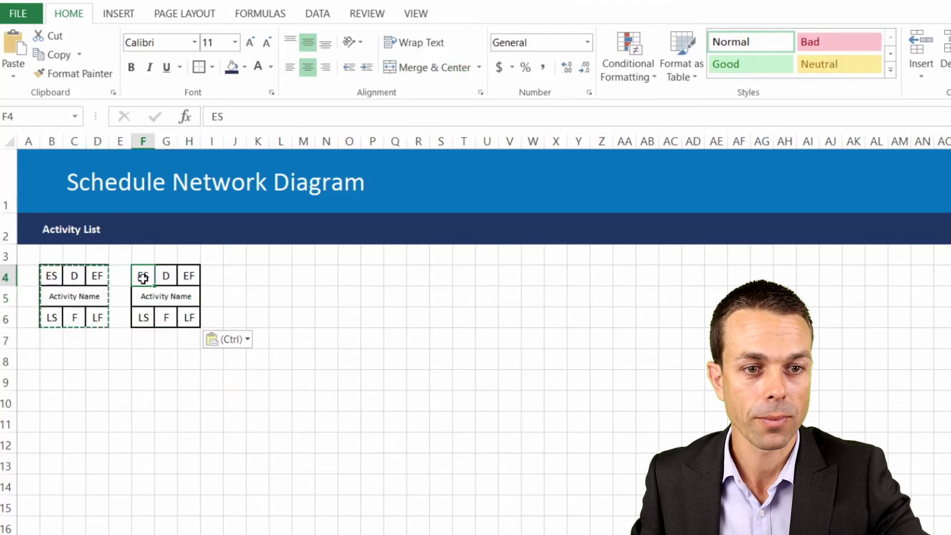
key(Delete)
click(165, 276)
key(Delete)
click(187, 276)
key(Delete)
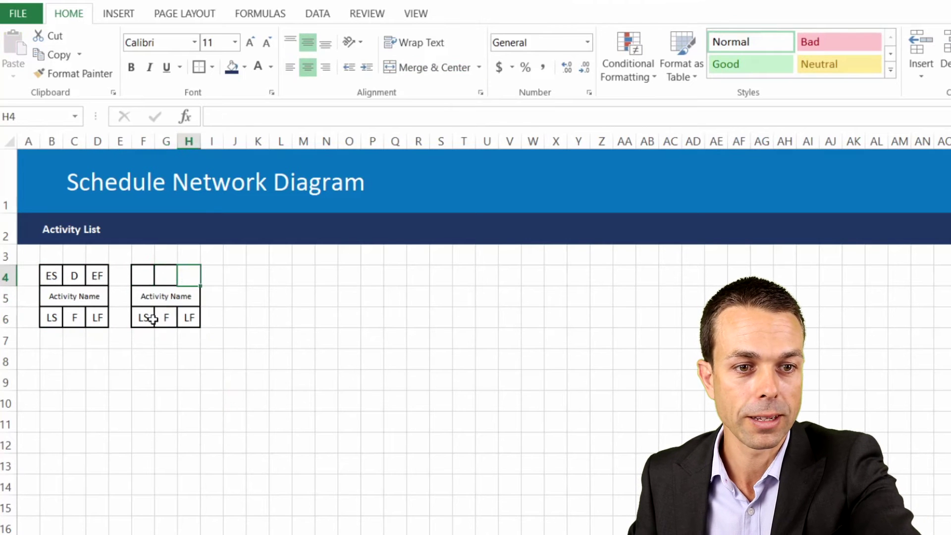
click(147, 318)
key(Delete)
click(165, 318)
key(Delete)
click(189, 317)
Name the copied box's activity 1 and clear the leftover LF label in H6
click(178, 295)
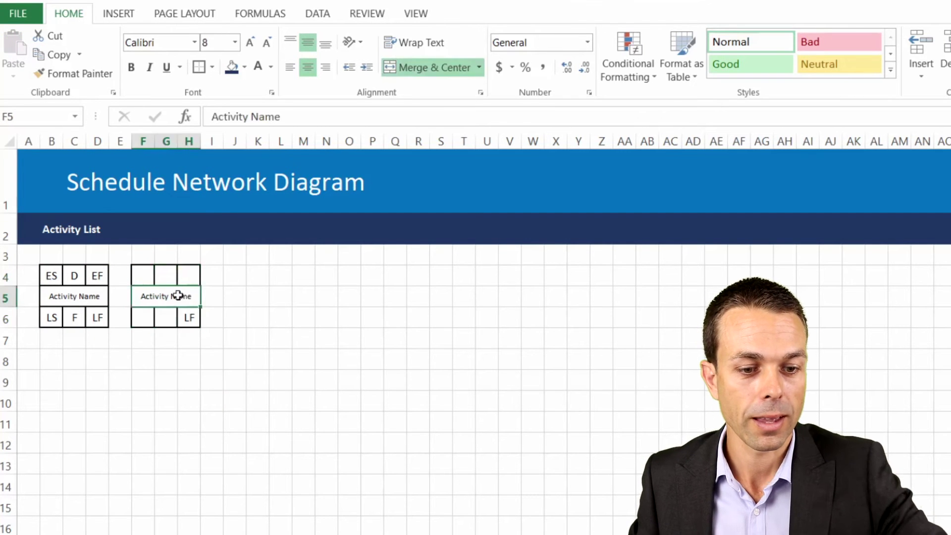
text(1)
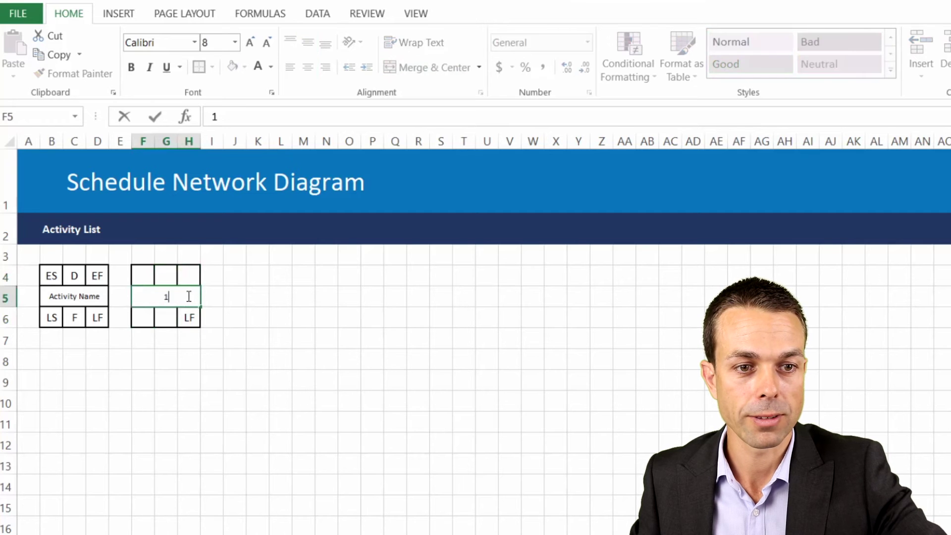
click(186, 396)
click(148, 279)
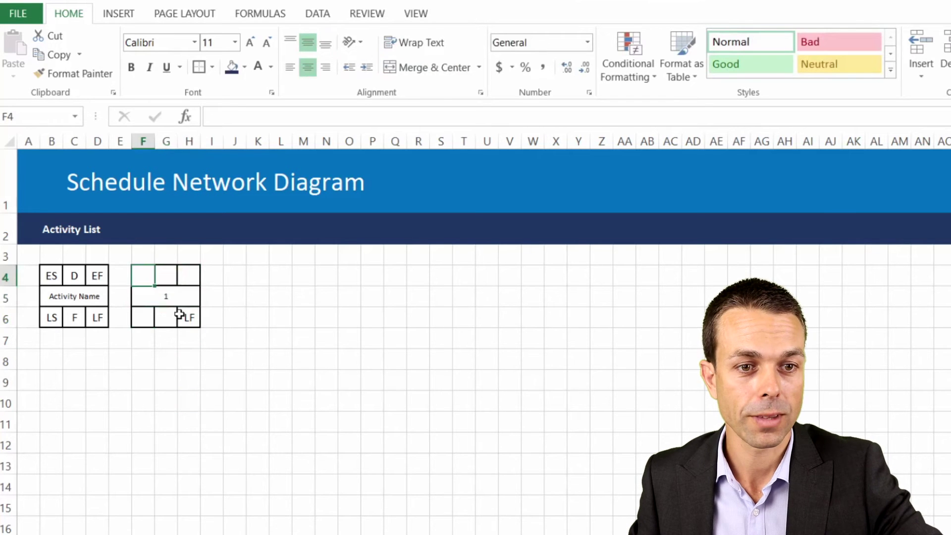
click(185, 316)
key(Delete)
click(183, 361)
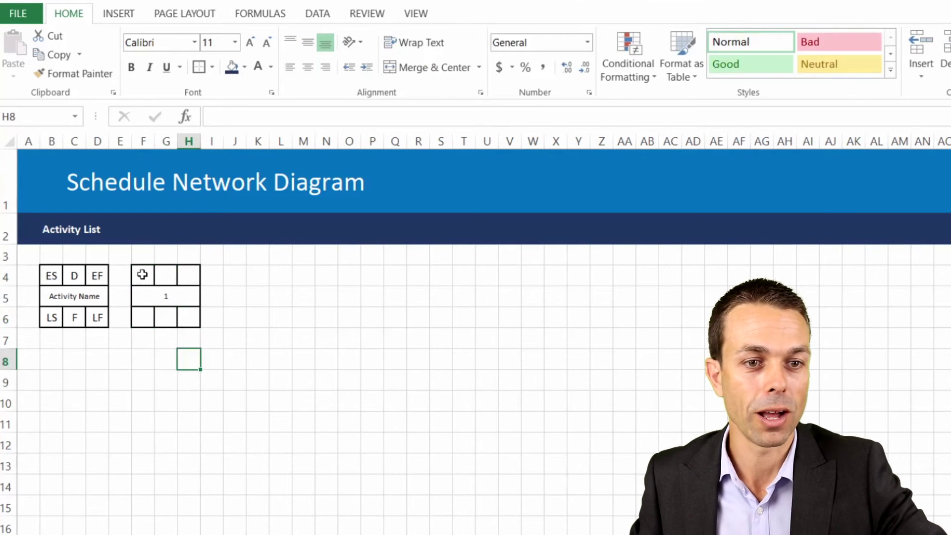
Copy box F4:H6 and paste it at B8, F8, B12, F12, B16 and F16
click(142, 270)
shift+click(187, 316)
key(ctrl+c)
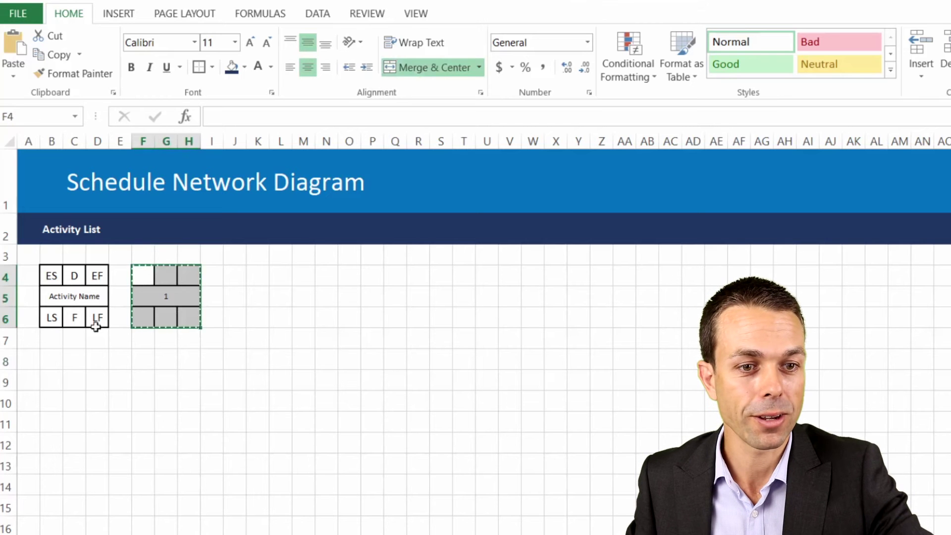
click(51, 357)
key(ctrl+v)
click(141, 360)
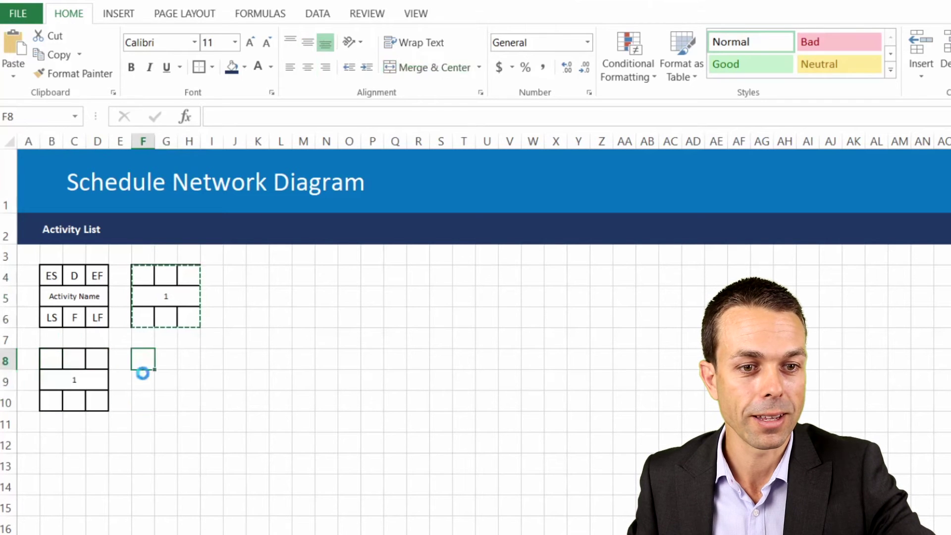
key(ctrl+v)
click(58, 446)
key(ctrl+v)
click(142, 442)
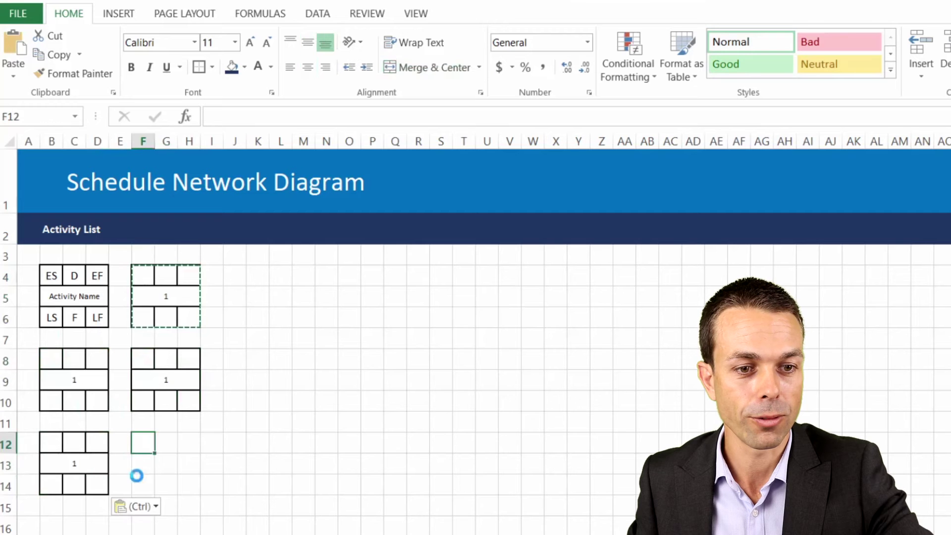
key(ctrl+v)
click(57, 526)
key(ctrl+v)
click(142, 526)
key(ctrl+v)
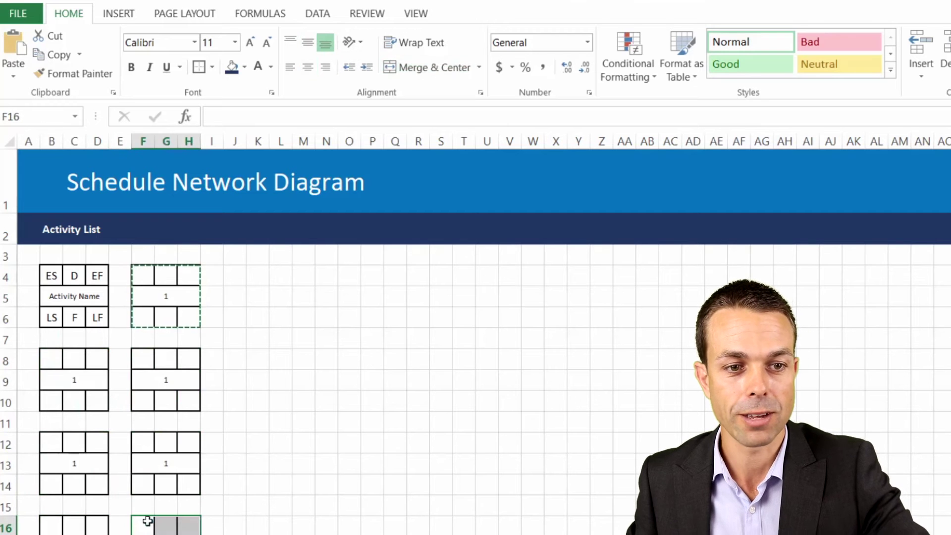
click(303, 444)
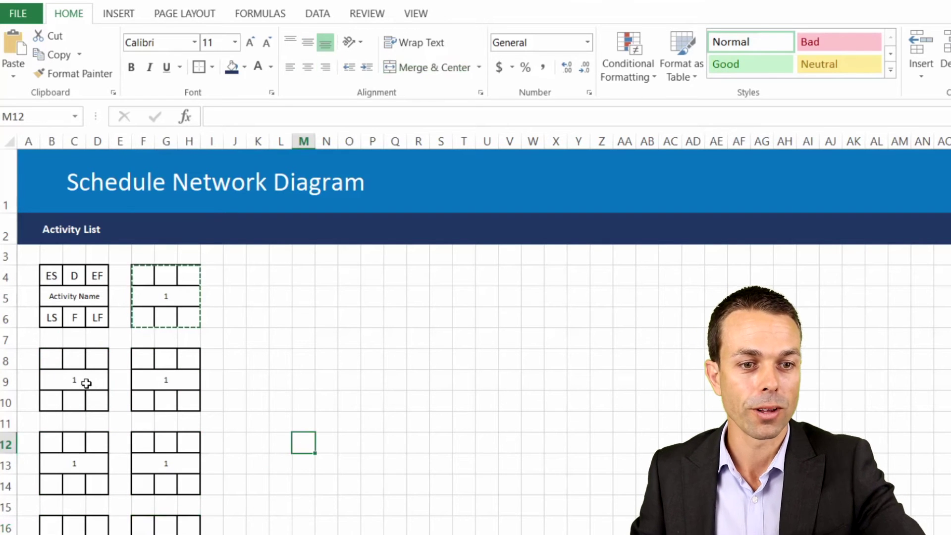
Number the six copied boxes 2, 3, 4, 5, 6 and 7 in their name cells
click(81, 382)
text(2)
click(179, 382)
text(3)
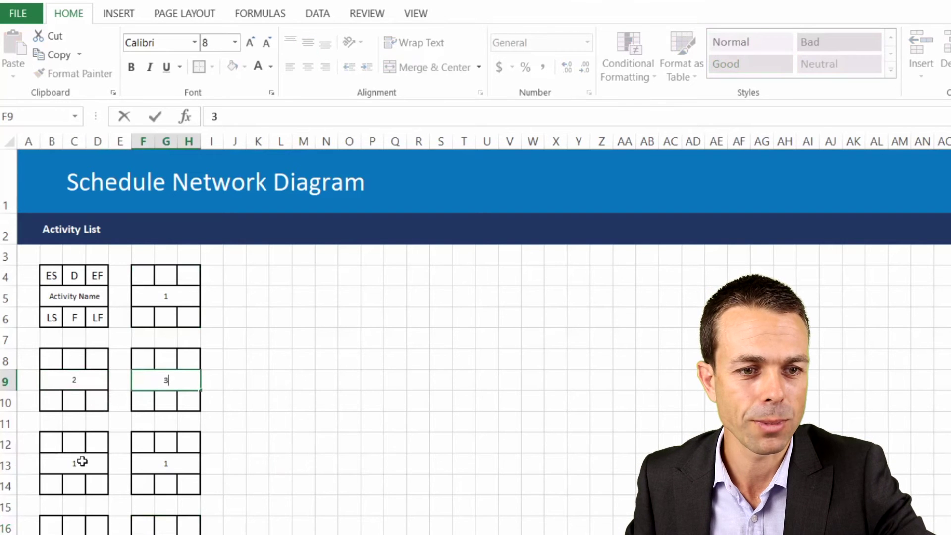
click(82, 461)
text(4)
click(155, 464)
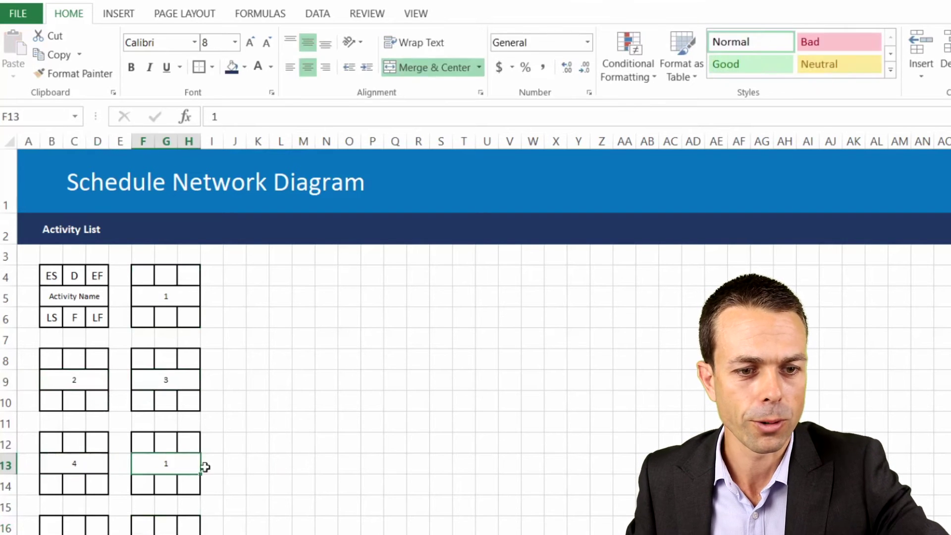
text(5)
click(74, 534)
text(6)
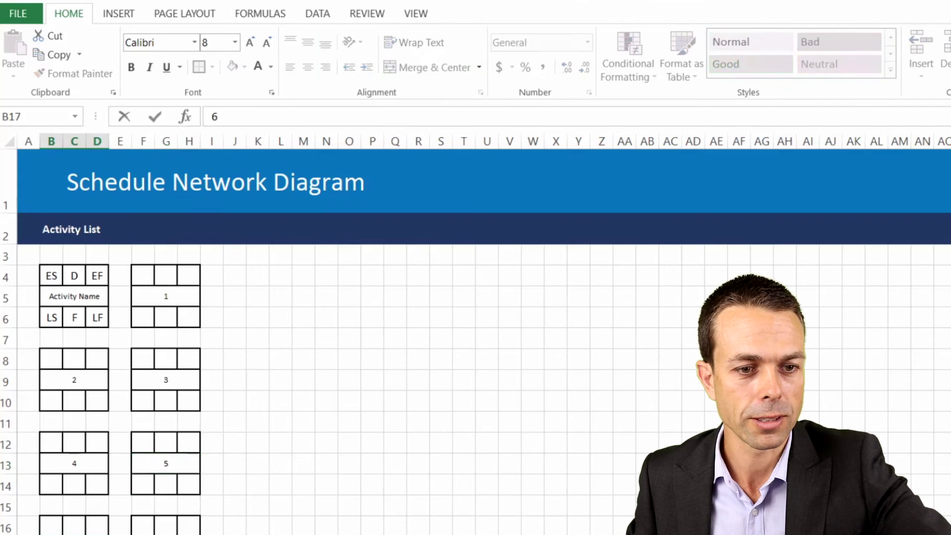
click(166, 534)
text(7)
click(247, 524)
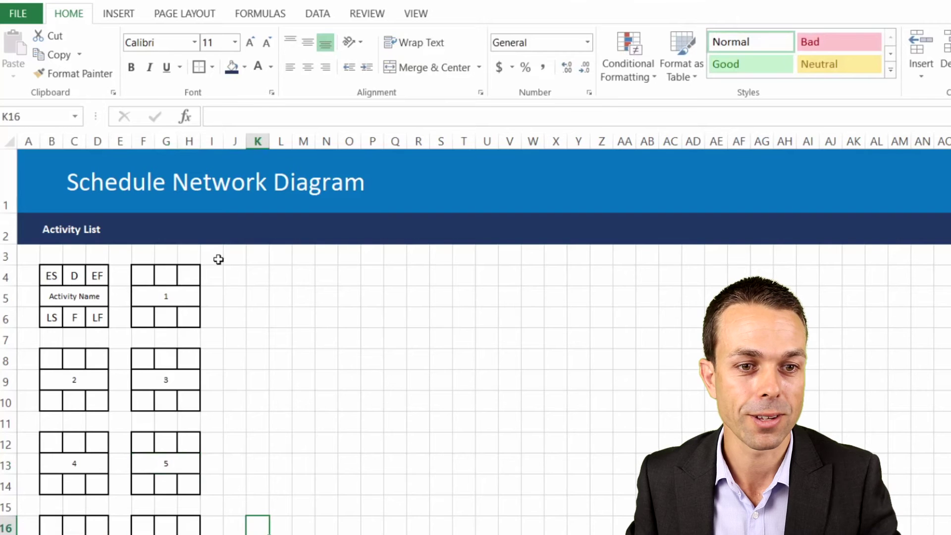
scroll(204, 300, down, 8)
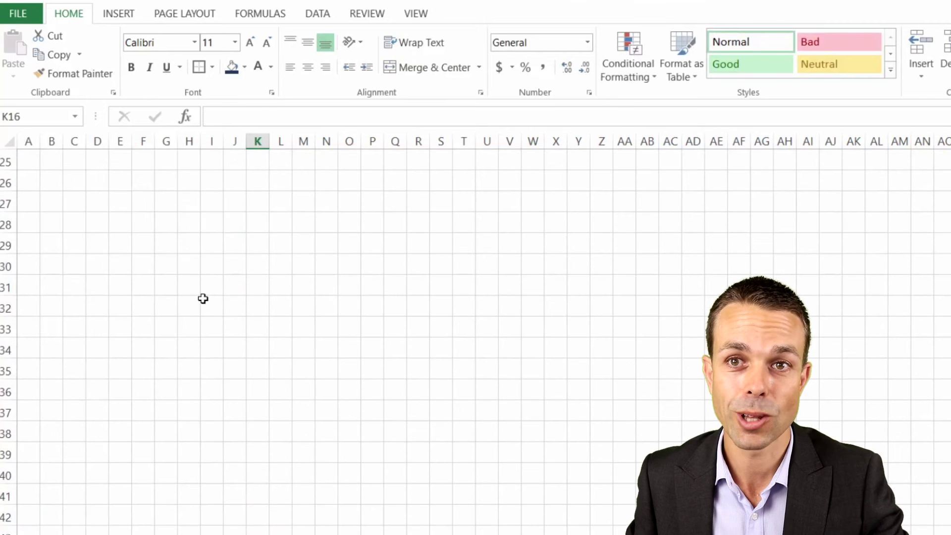
scroll(203, 299, up, 8)
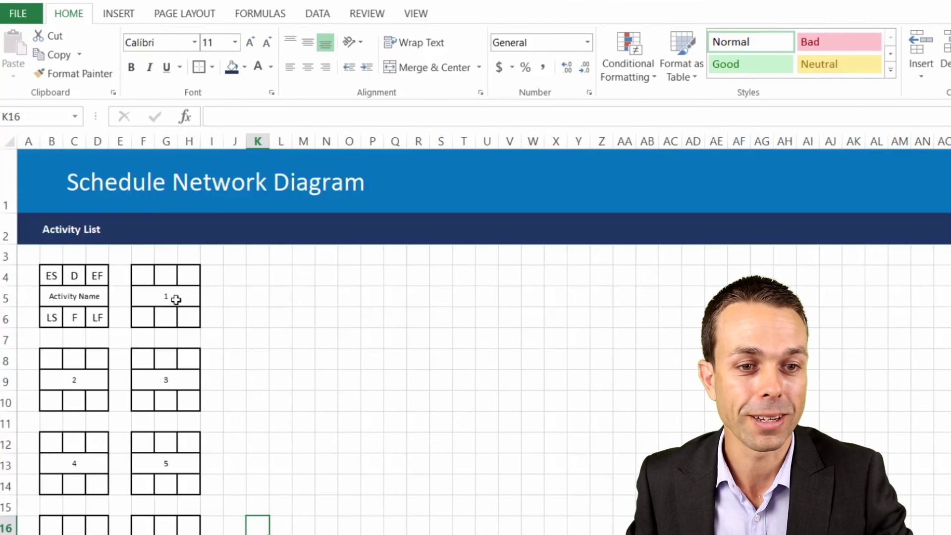
Select columns A to I from row 3 down past the last box and apply a thick box border
click(180, 302)
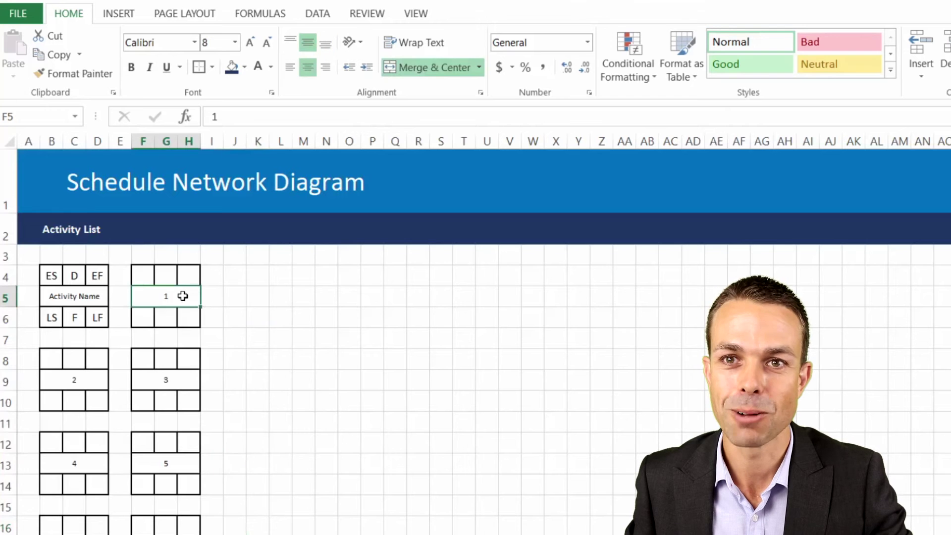
click(141, 275)
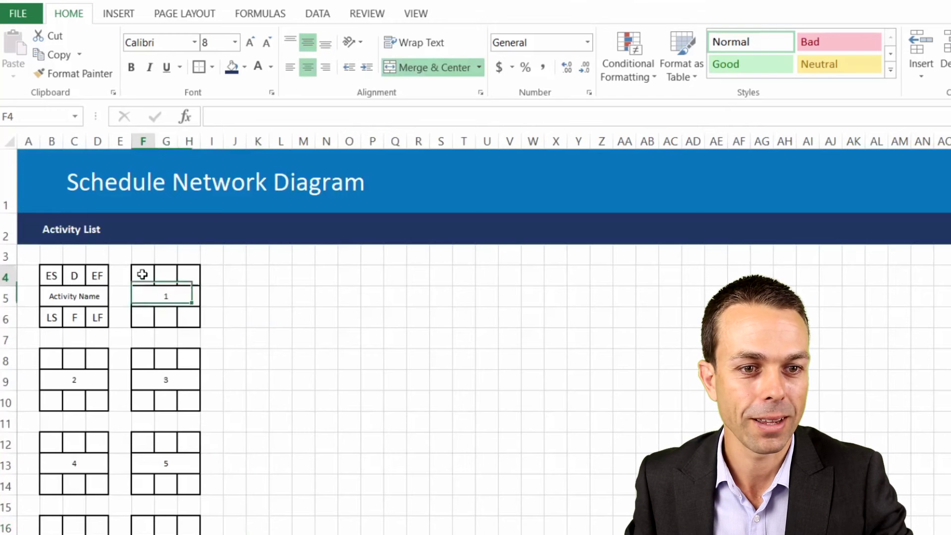
click(165, 286)
click(141, 275)
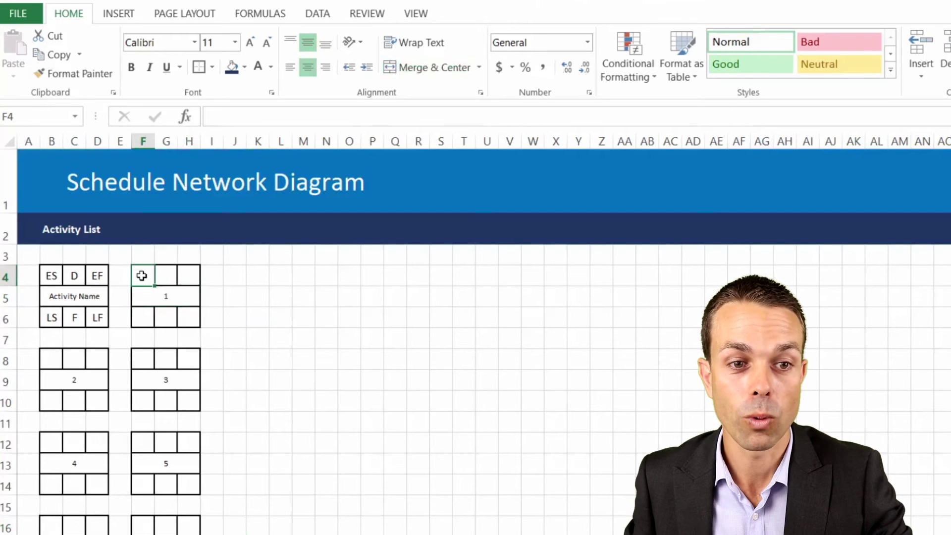
click(218, 271)
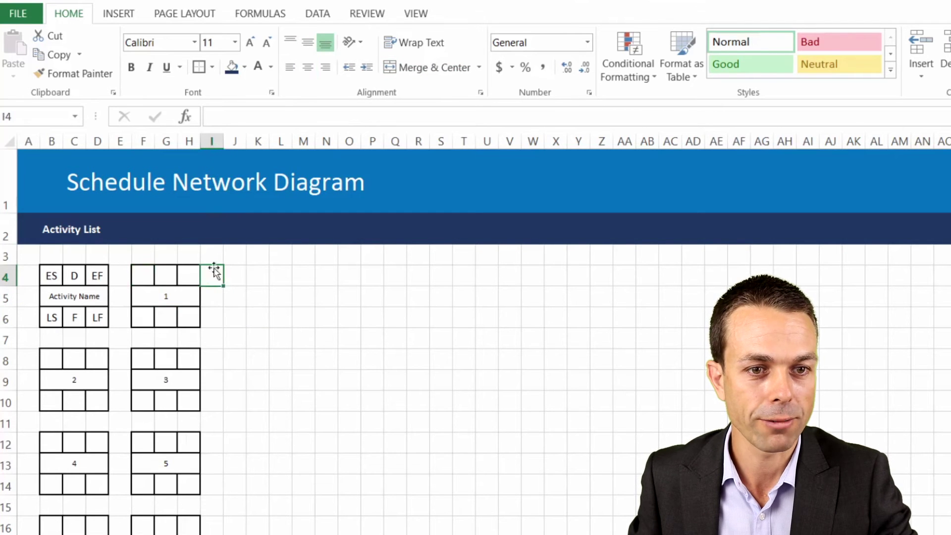
key(Up)
key(ctrl+shift+Down)
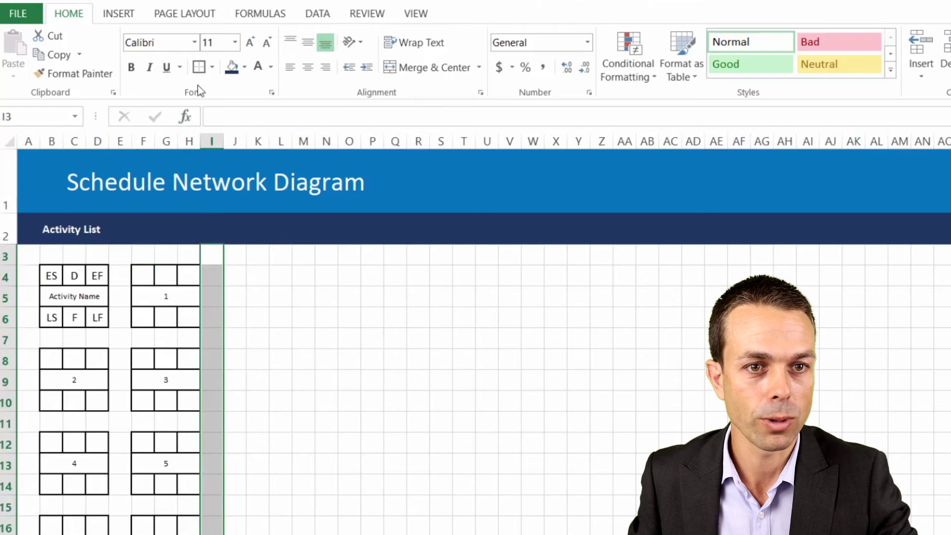
click(40, 257)
scroll(138, 276, down, 5)
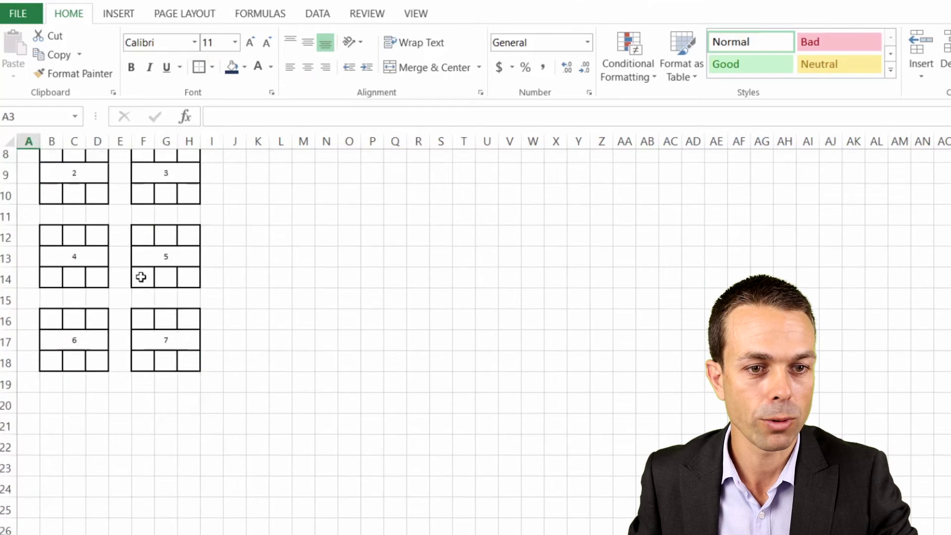
key(ctrl+shift+Down)
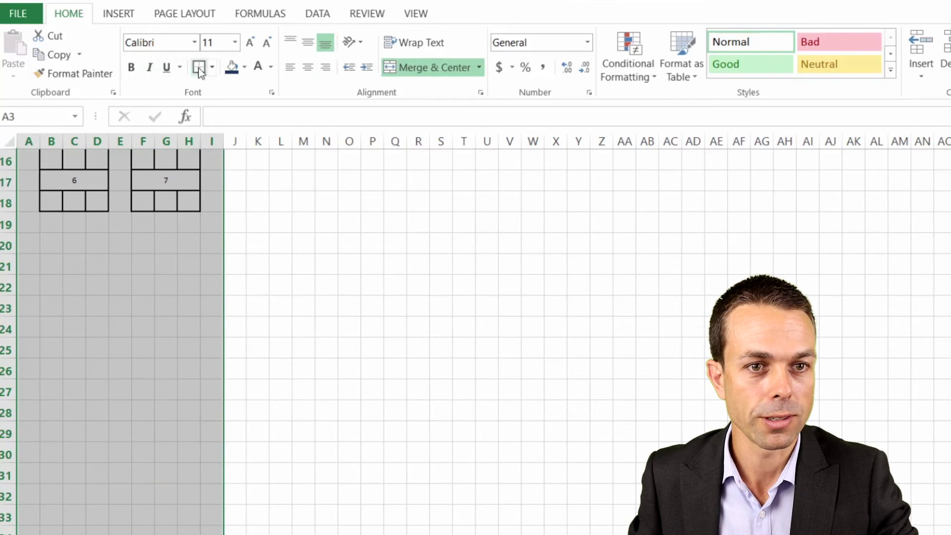
scroll(263, 276, up, 5)
click(276, 298)
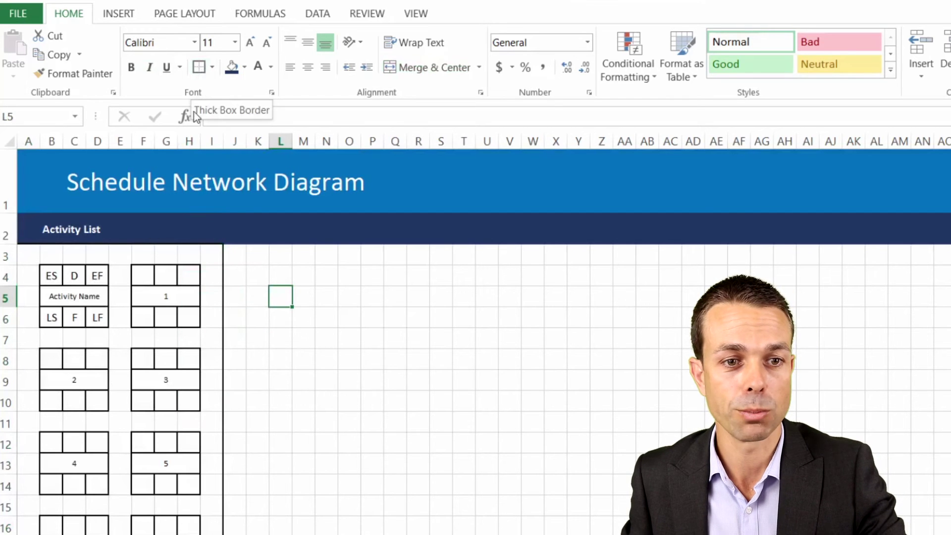
click(212, 229)
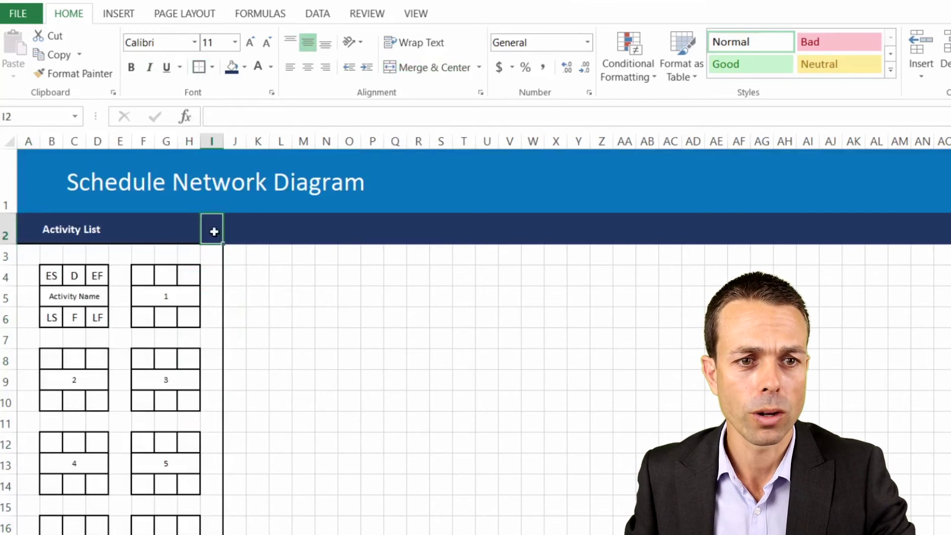
click(212, 161)
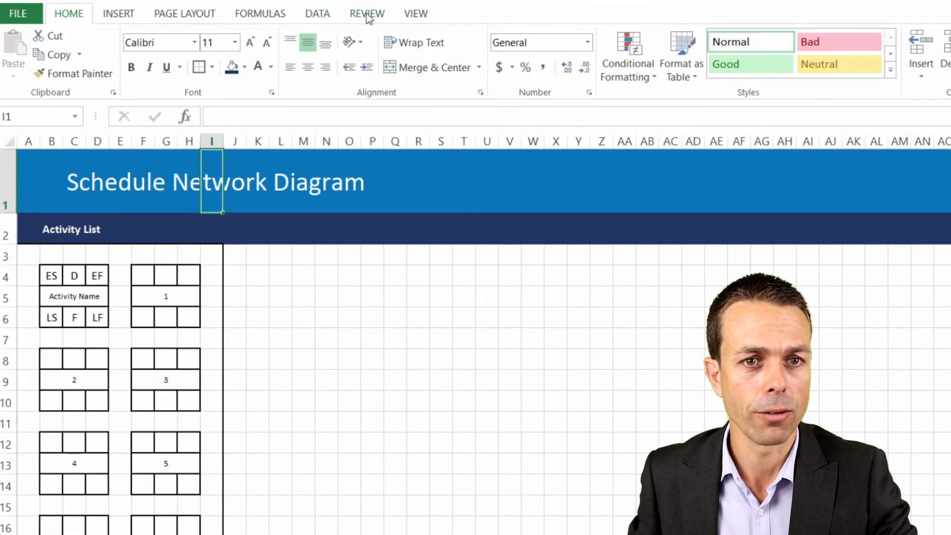
Try freezing panes from the View tab, check the result, then unfreeze them
click(429, 17)
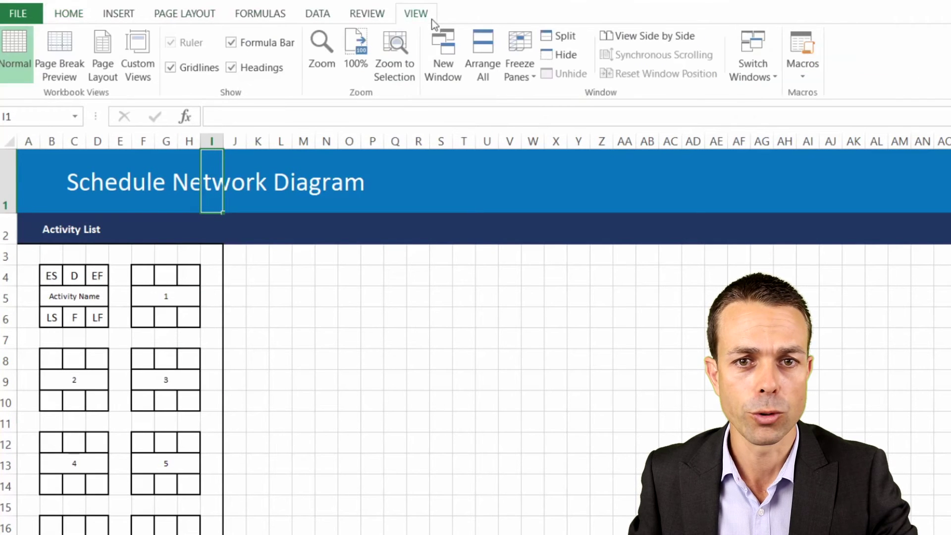
click(529, 80)
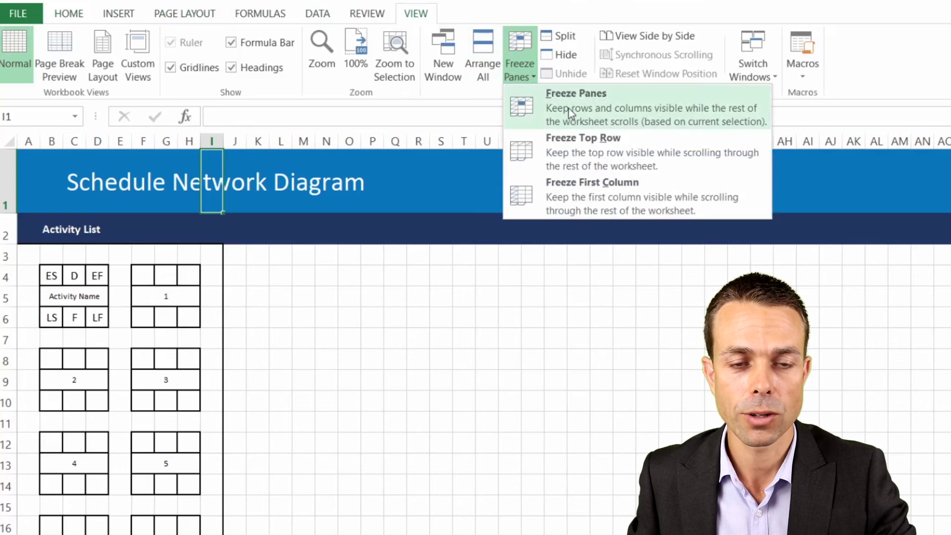
click(570, 113)
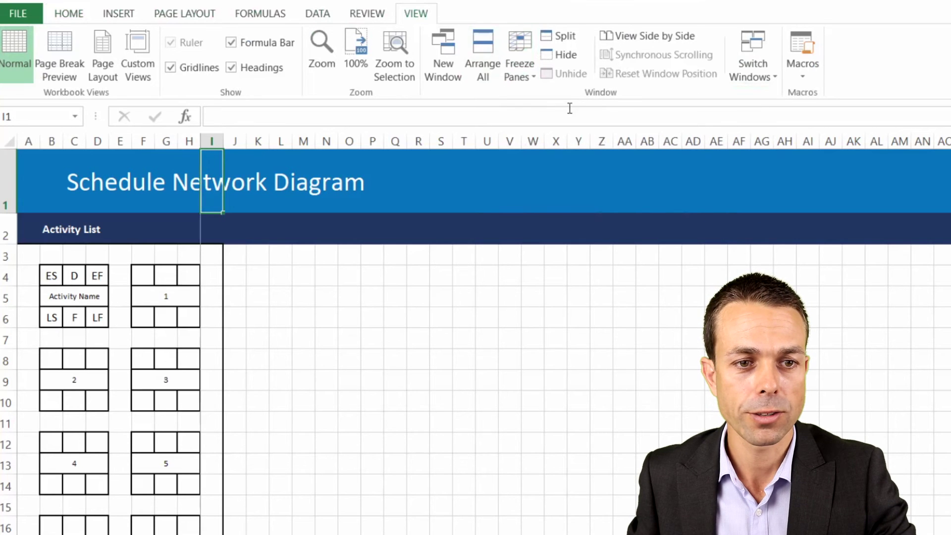
click(233, 272)
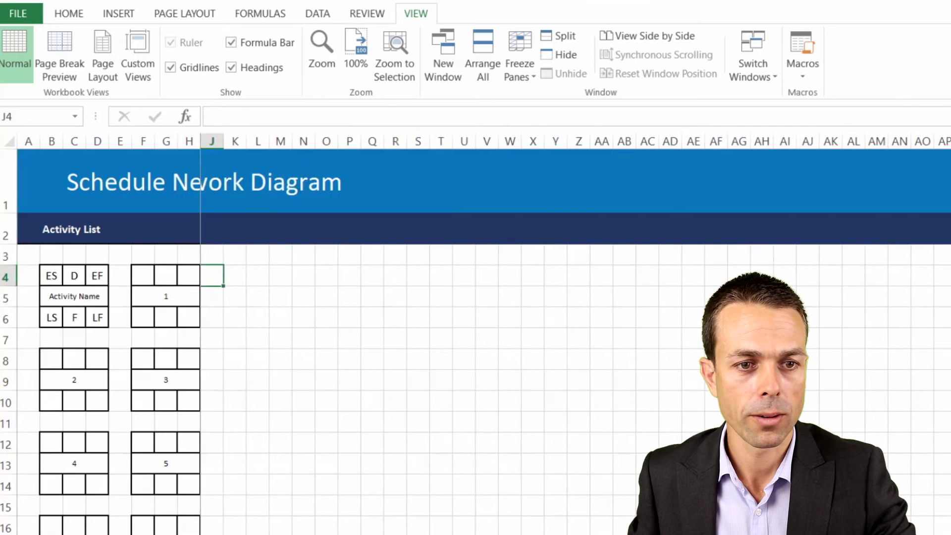
click(209, 167)
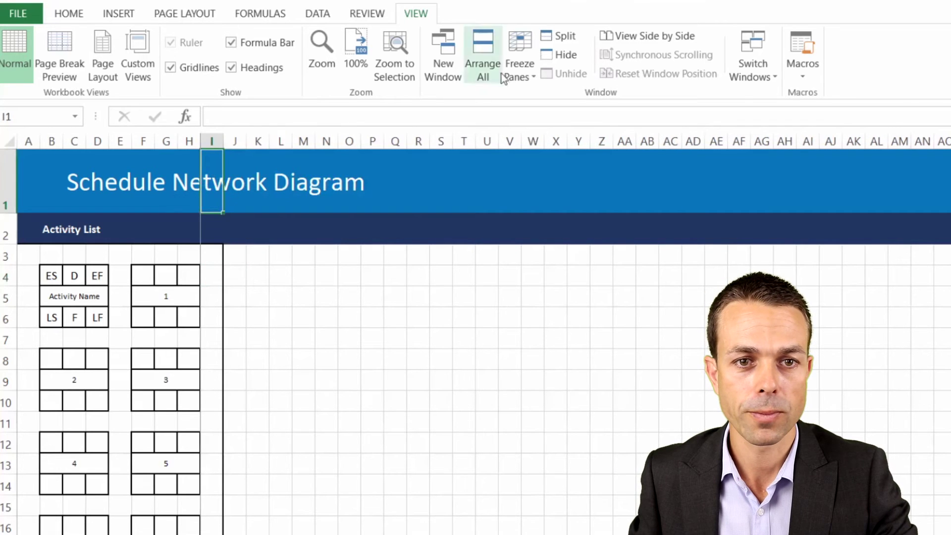
click(520, 67)
click(595, 94)
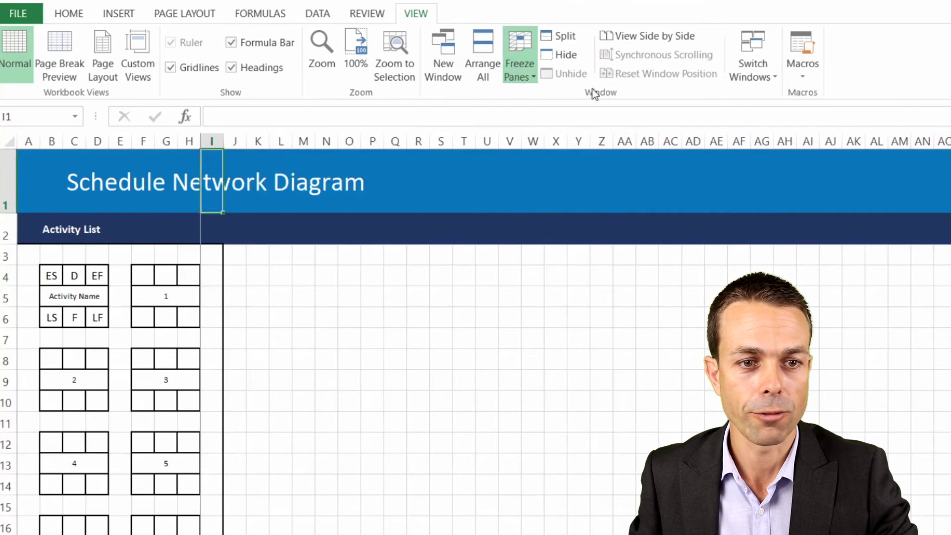
Freeze panes at J1 so columns A–I stay fixed, and test by scrolling right
click(238, 164)
click(520, 67)
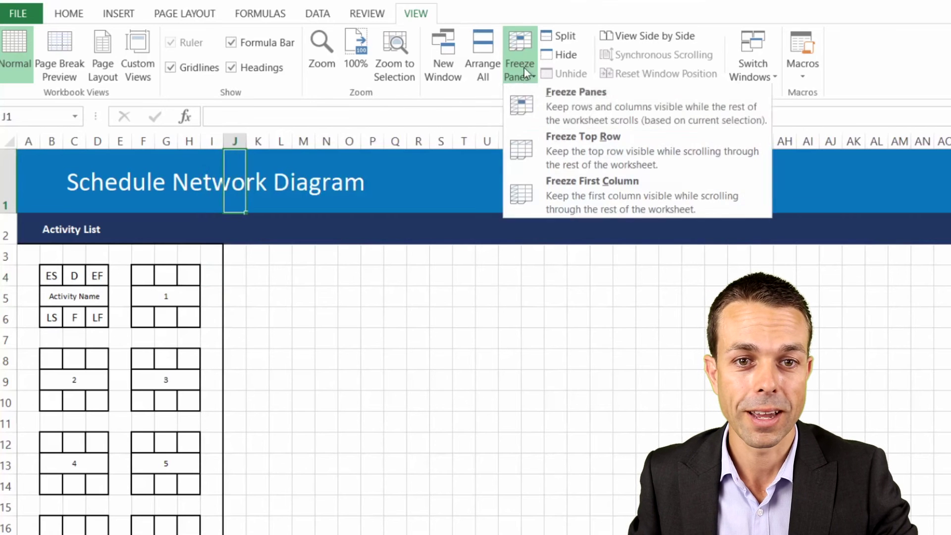
click(564, 110)
click(338, 310)
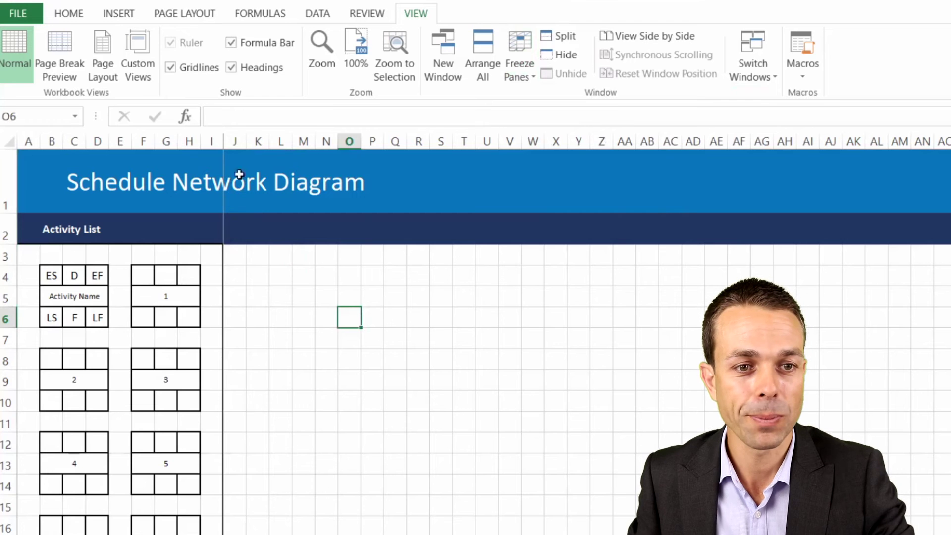
scroll(587, 334, right, 1)
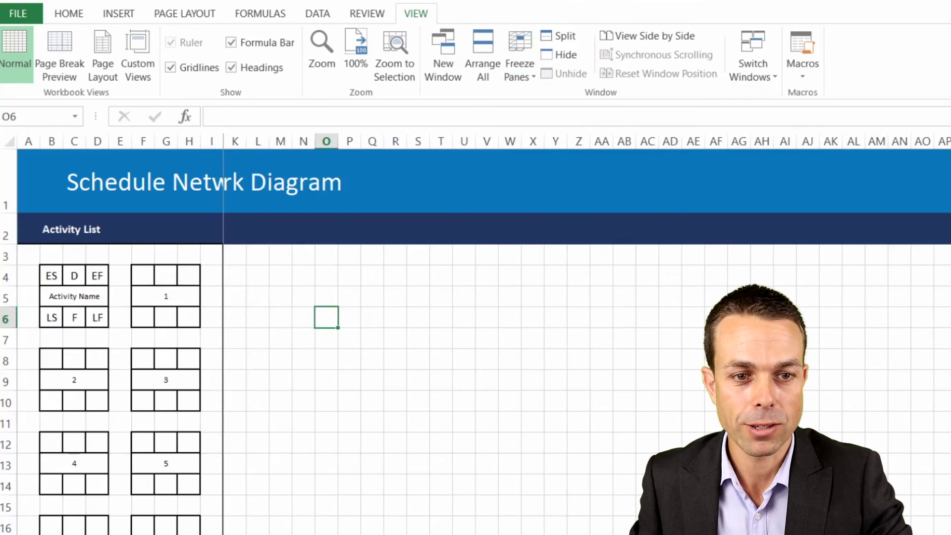
key(Right)
key(Right)
key(Right)
key(Right)
key(Right)
key(Right)
key(Right)
key(Right)
key(Right)
key(Right)
key(Right)
key(Right)
key(Right)
key(Right)
key(Right)
key(Right)
key(Right)
key(Right)
key(Right)
key(Right)
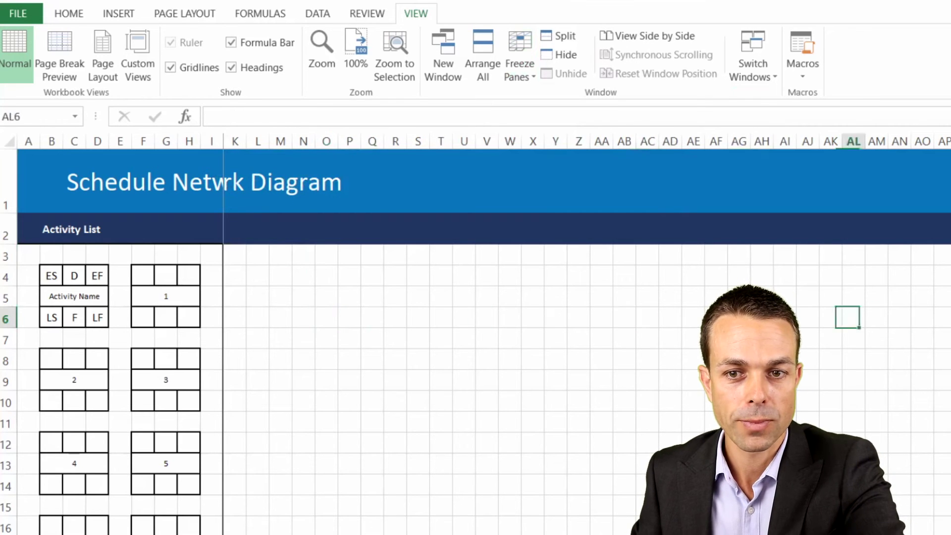
click(74, 299)
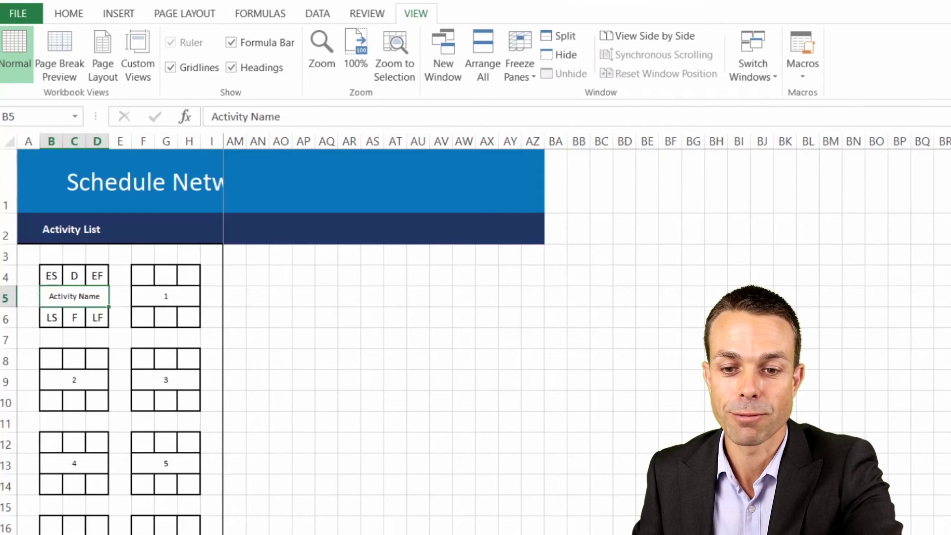
key(ctrl+BackSpace)
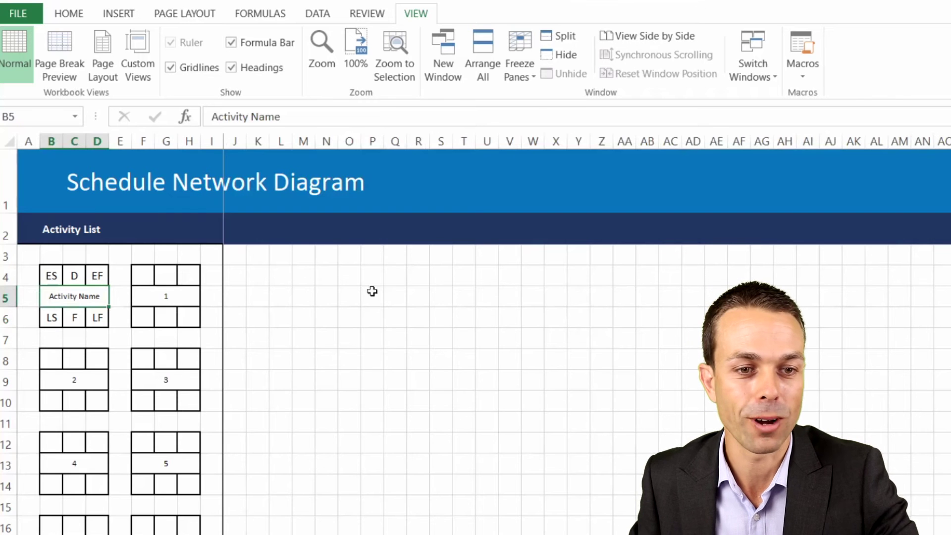
click(139, 282)
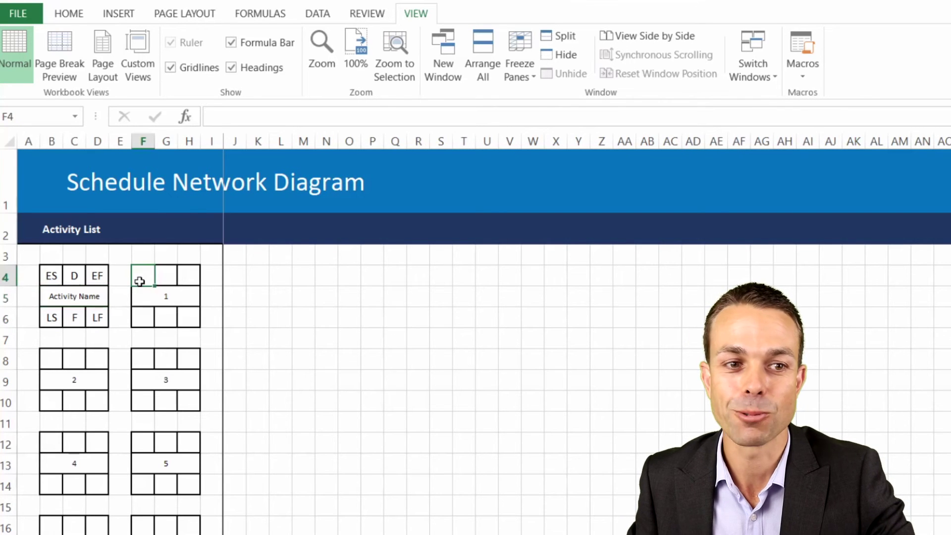
click(72, 227)
Merge and centre the 'Activity List' heading across B2:H2
click(46, 229)
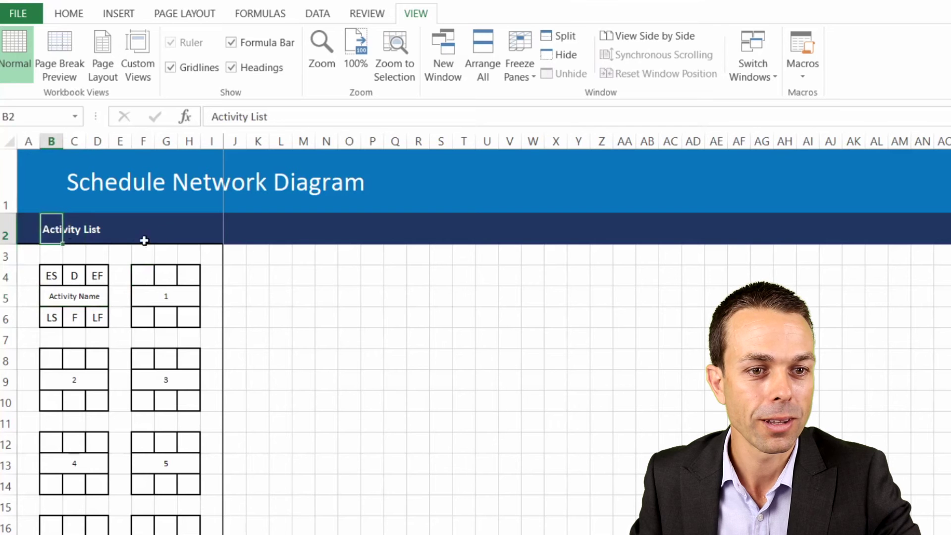
shift+click(198, 231)
click(69, 13)
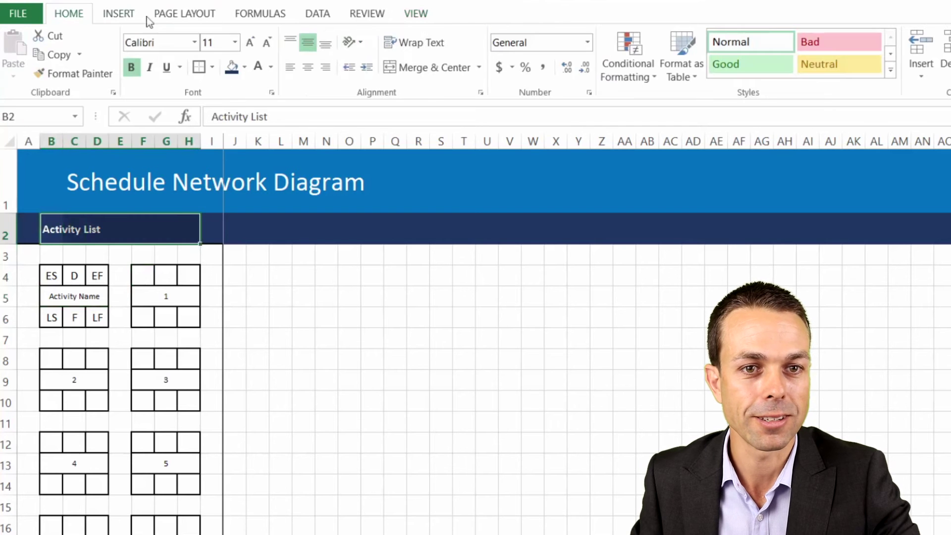
click(404, 68)
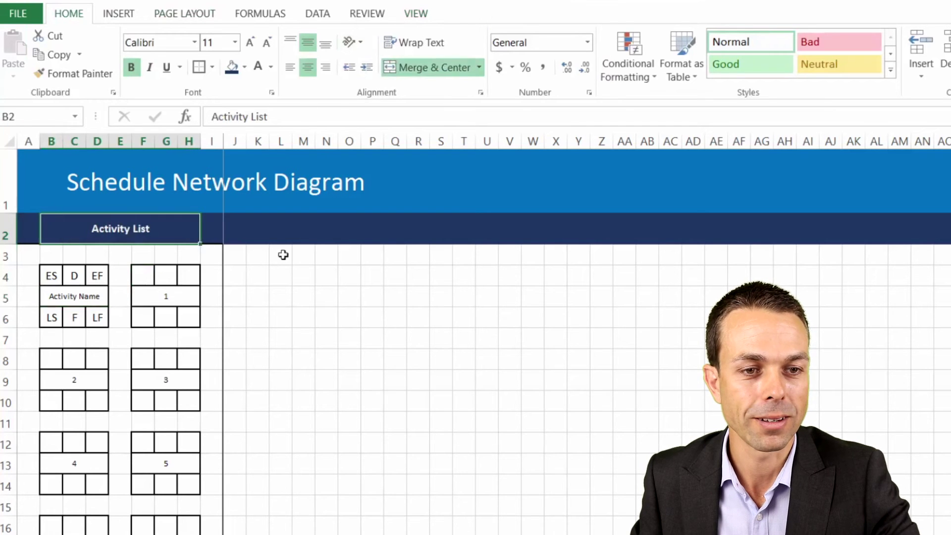
click(288, 293)
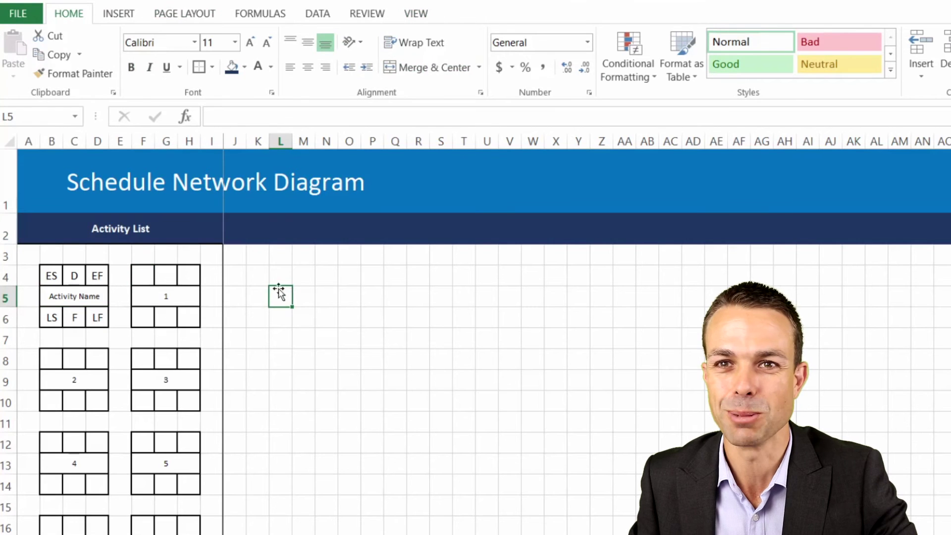
click(141, 275)
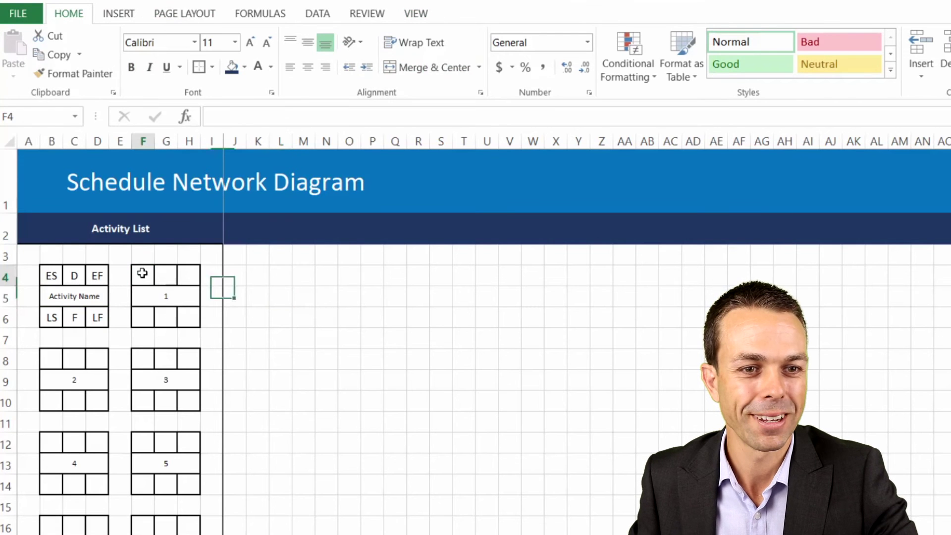
shift+click(189, 322)
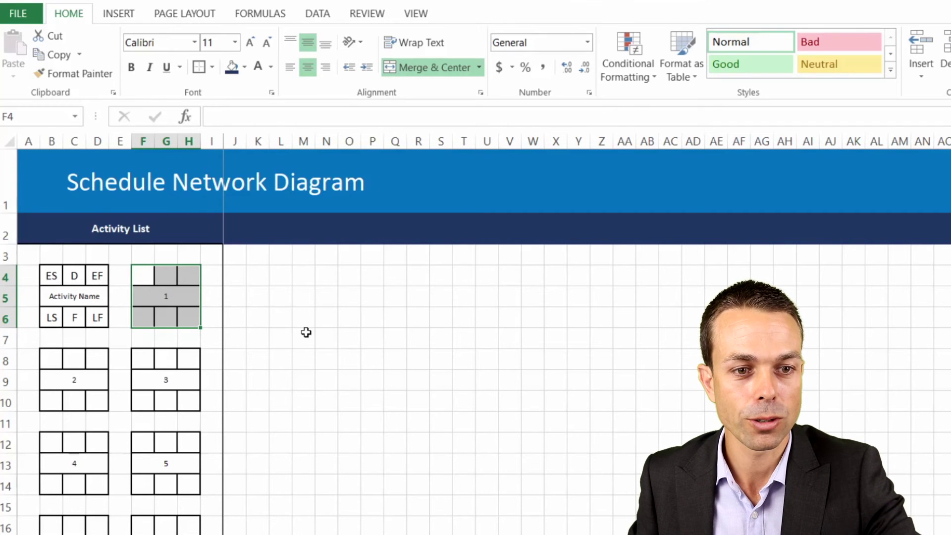
Paste box 1 (F4:H6) as a linked picture at M8 and enlarge it
key(ctrl+c)
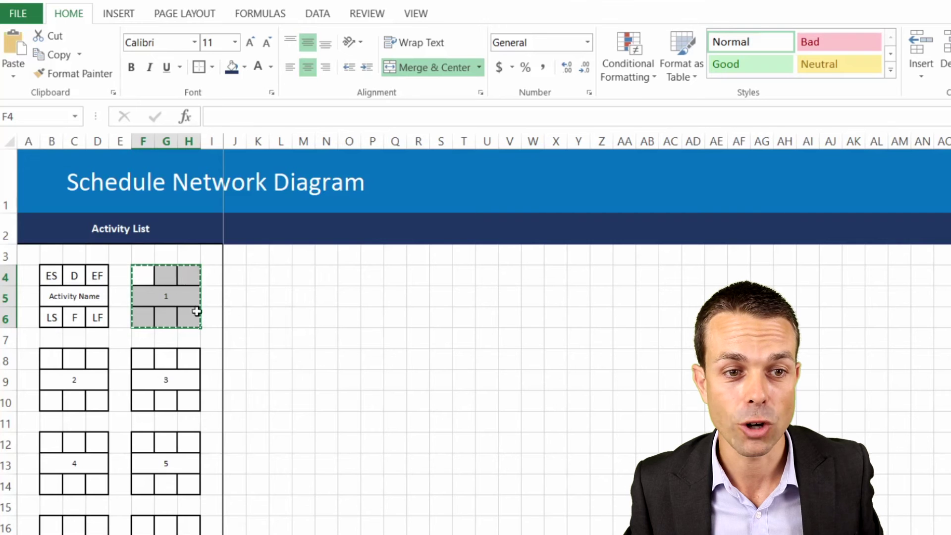
right_click(156, 290)
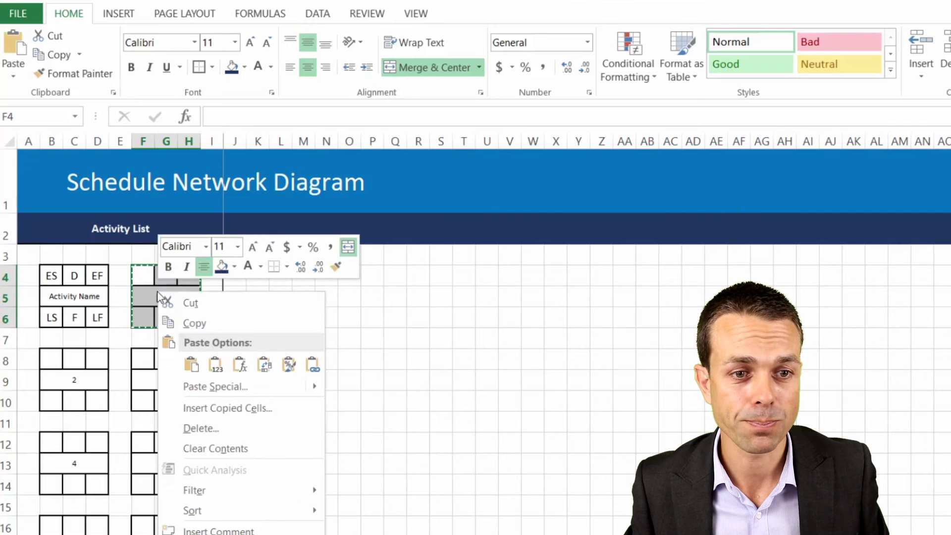
click(206, 325)
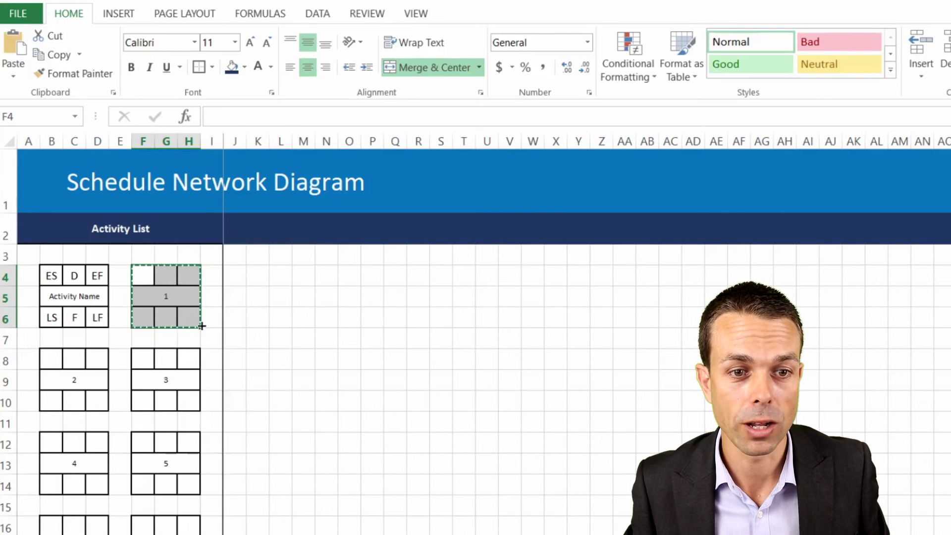
click(301, 360)
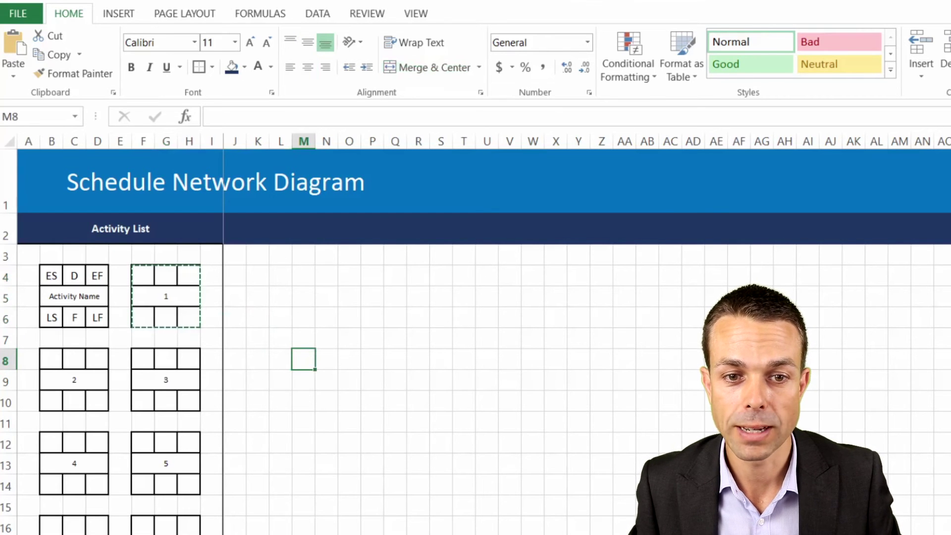
right_click(308, 364)
mouse_move(468, 124)
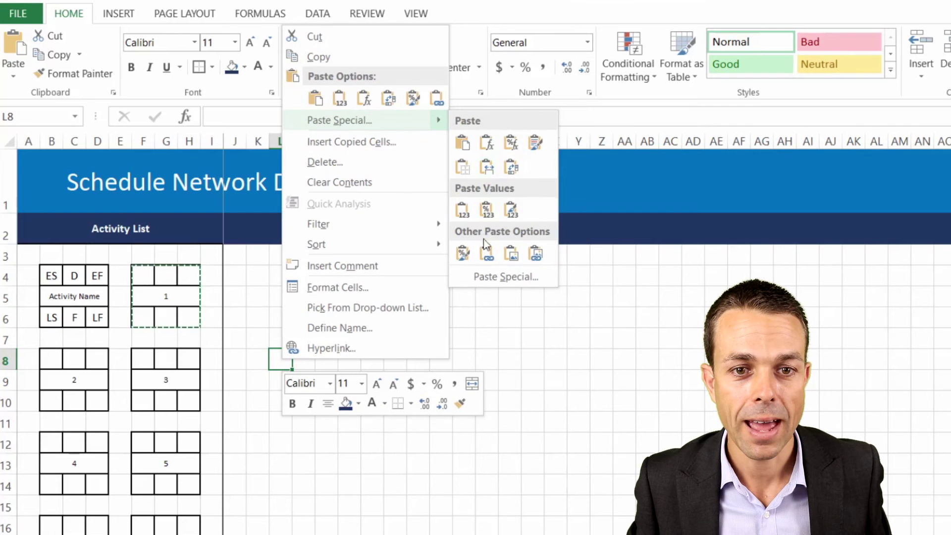
click(539, 257)
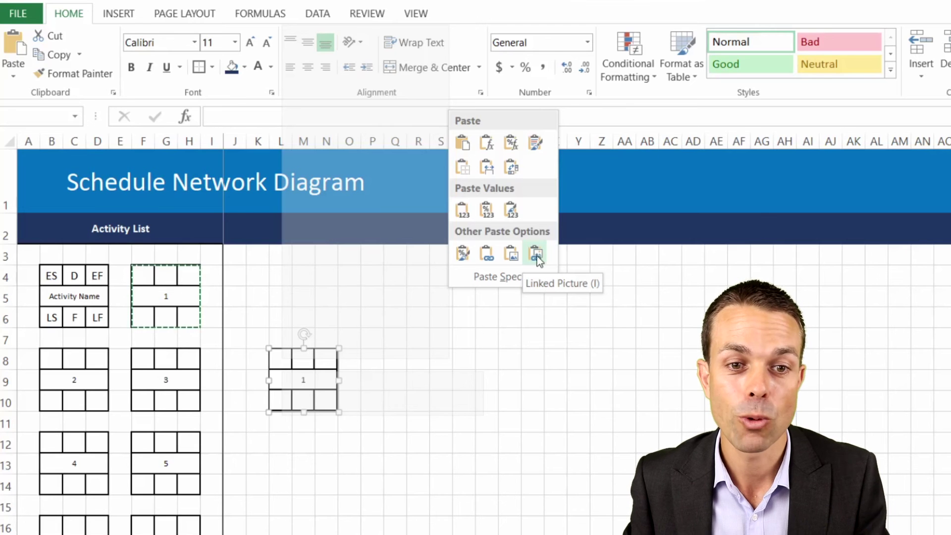
click(537, 257)
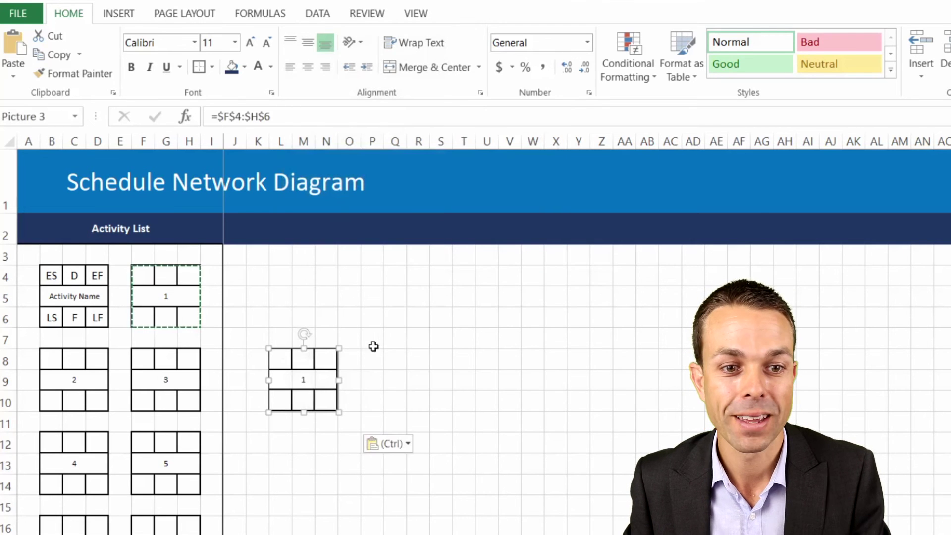
double_click(340, 346)
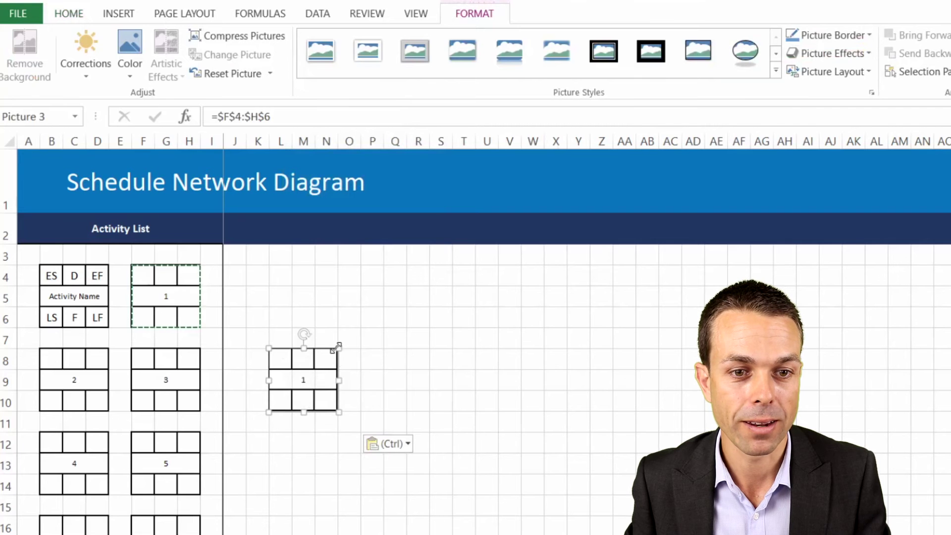
drag(338, 344, 358, 330)
click(396, 337)
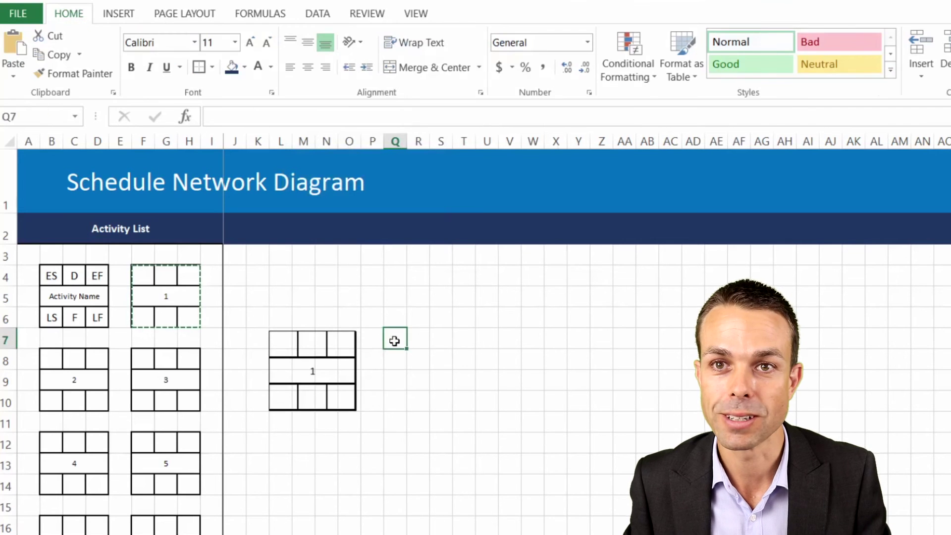
Enter 1, 5 and 6 into box 1's top cells F4, G4 and H4
click(313, 365)
double_click(324, 375)
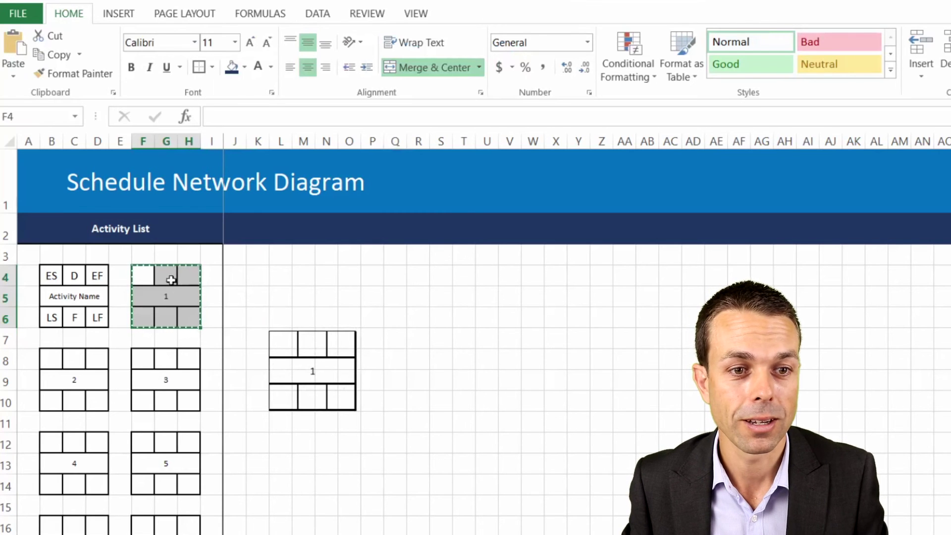
click(143, 278)
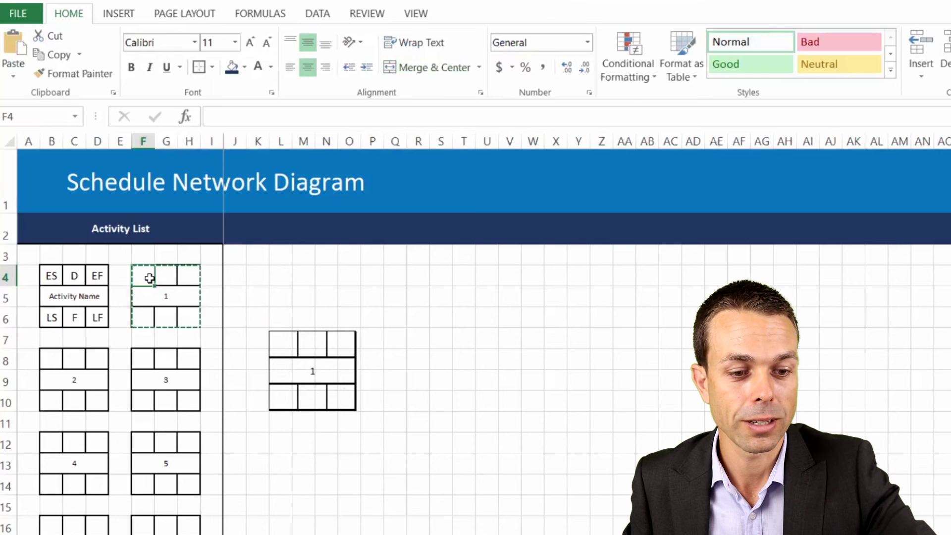
text(1)
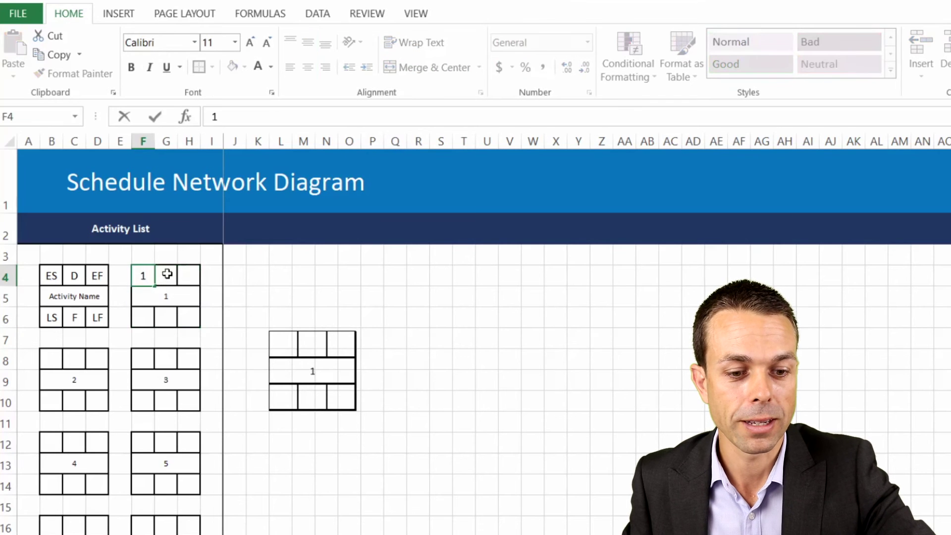
click(167, 274)
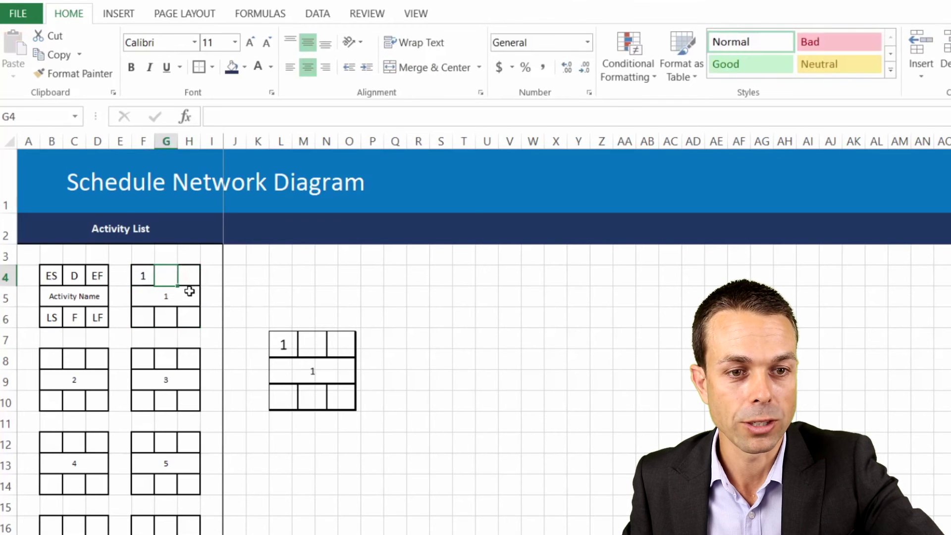
text(5)
click(195, 276)
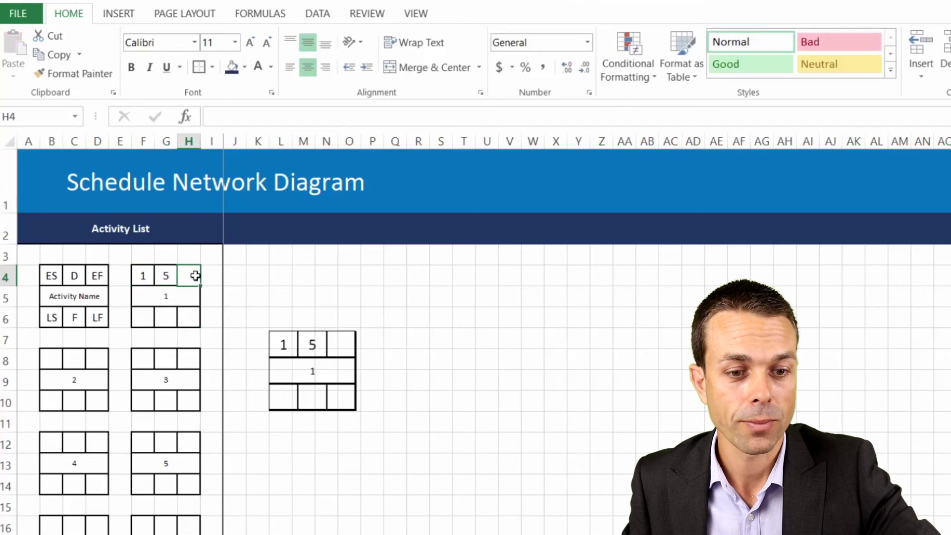
text(6)
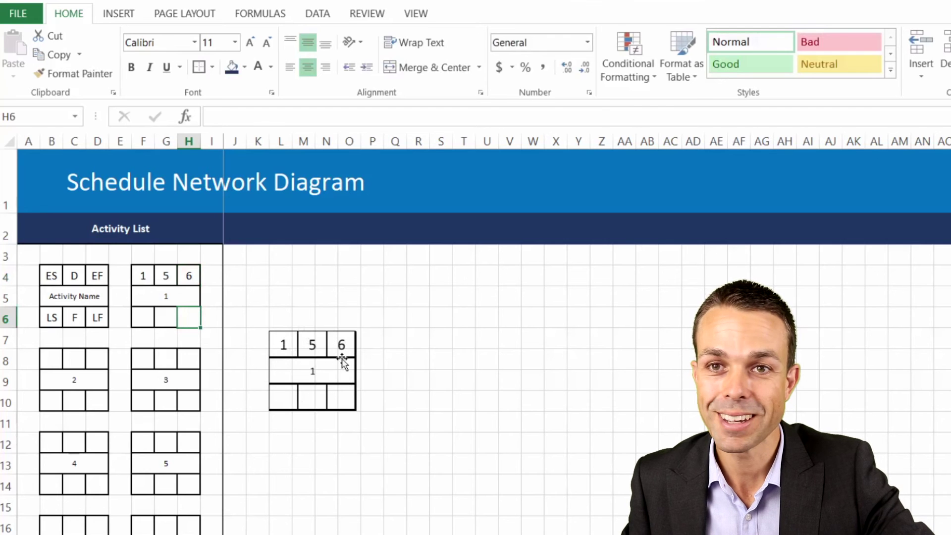
Drag box 1's linked picture lower to about N10:Q12 and select source cells F4:H6
drag(326, 388, 365, 434)
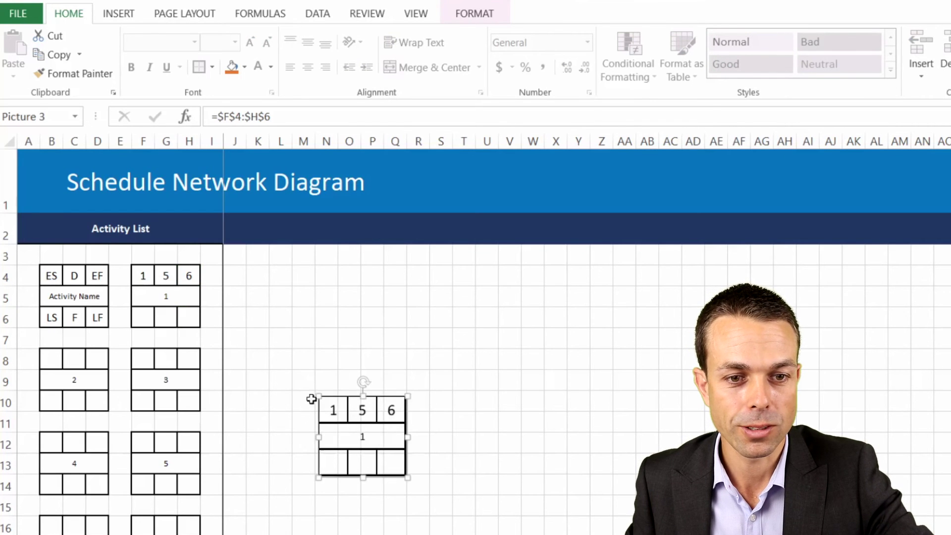
click(392, 337)
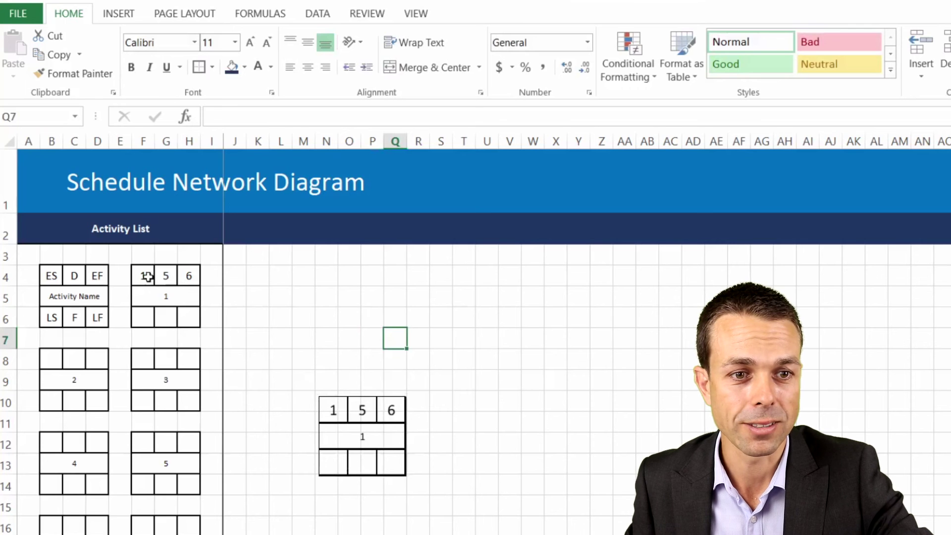
drag(148, 276, 191, 314)
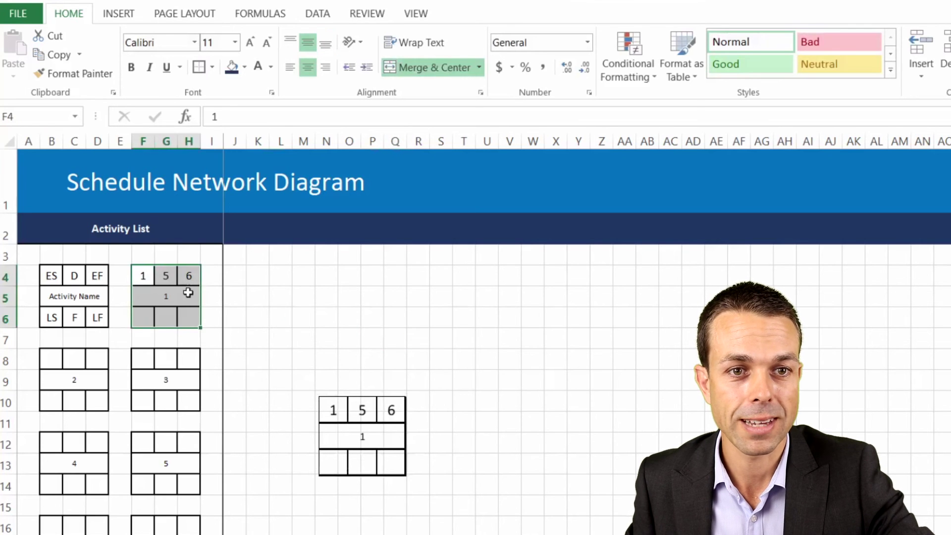
click(245, 67)
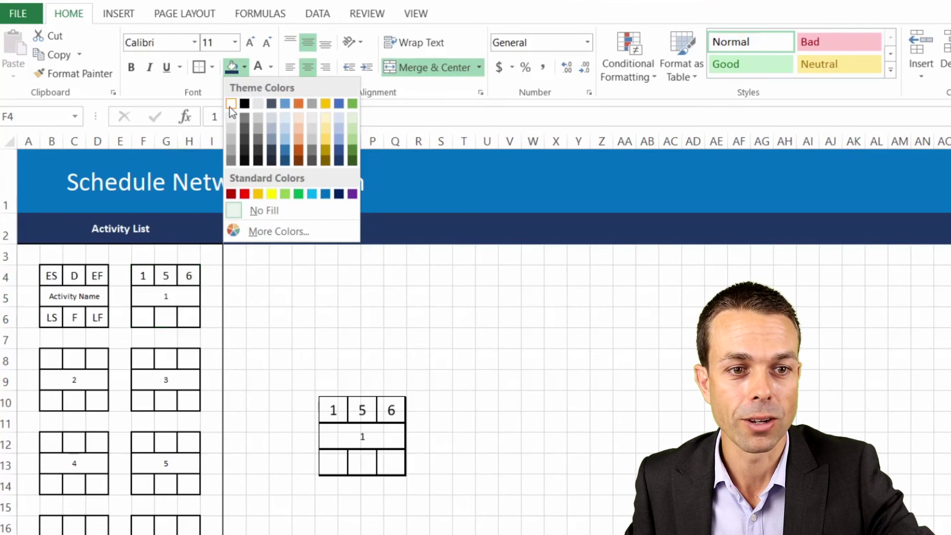
Fill box 1 white and remove the grey fill from gap cells E7:E16
click(231, 107)
drag(53, 355, 99, 403)
ctrl+click(139, 359)
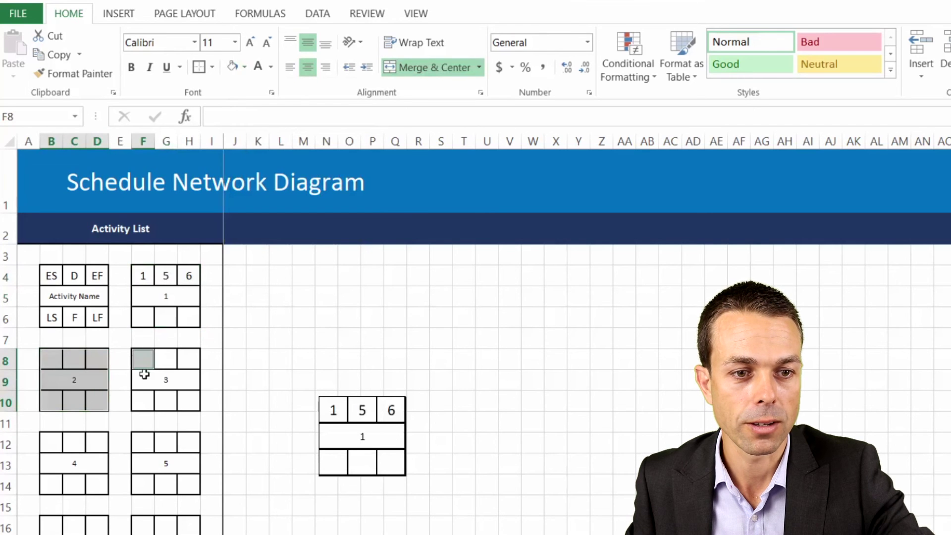
click(144, 374)
click(51, 362)
drag(51, 361, 191, 520)
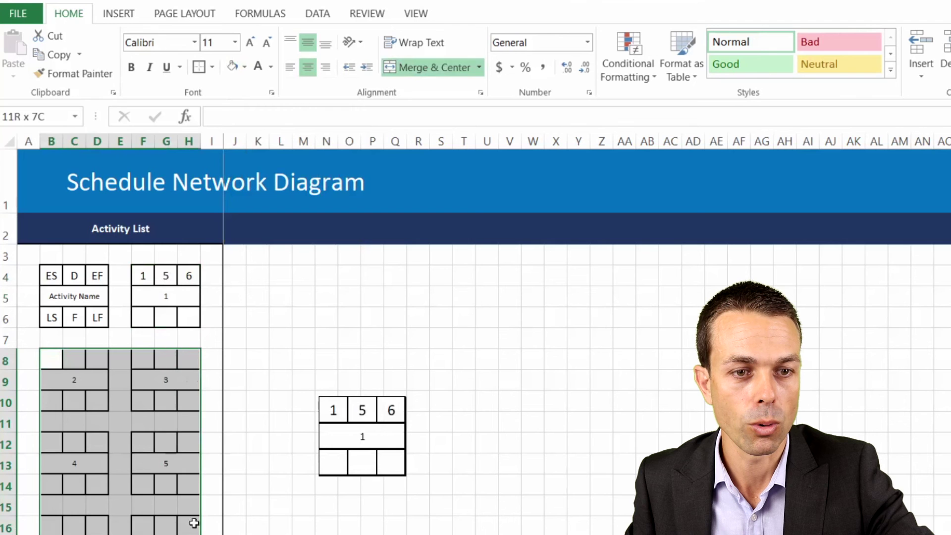
click(155, 376)
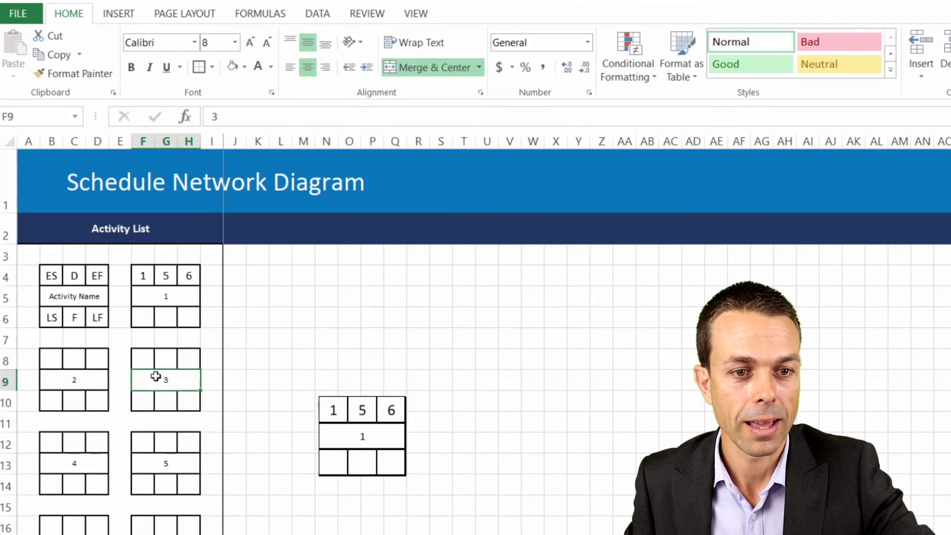
drag(122, 339, 121, 527)
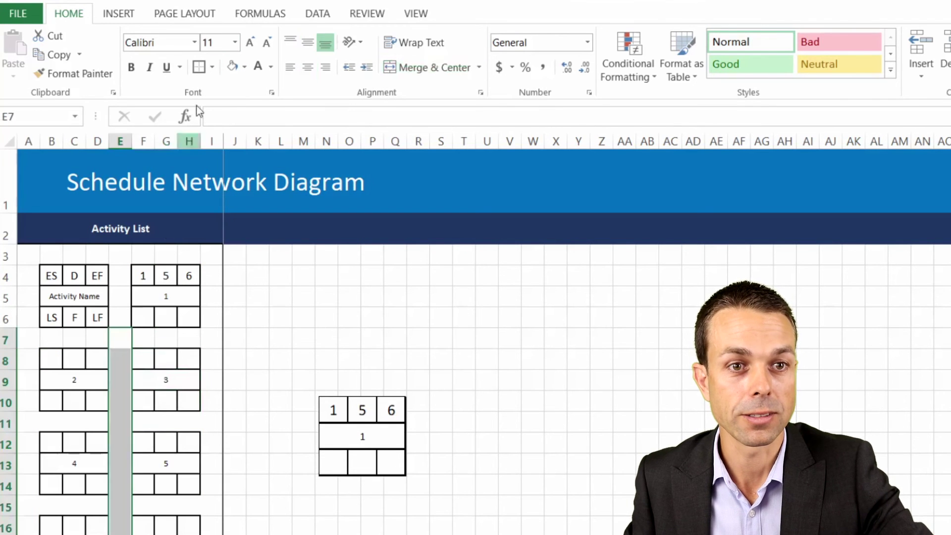
click(245, 69)
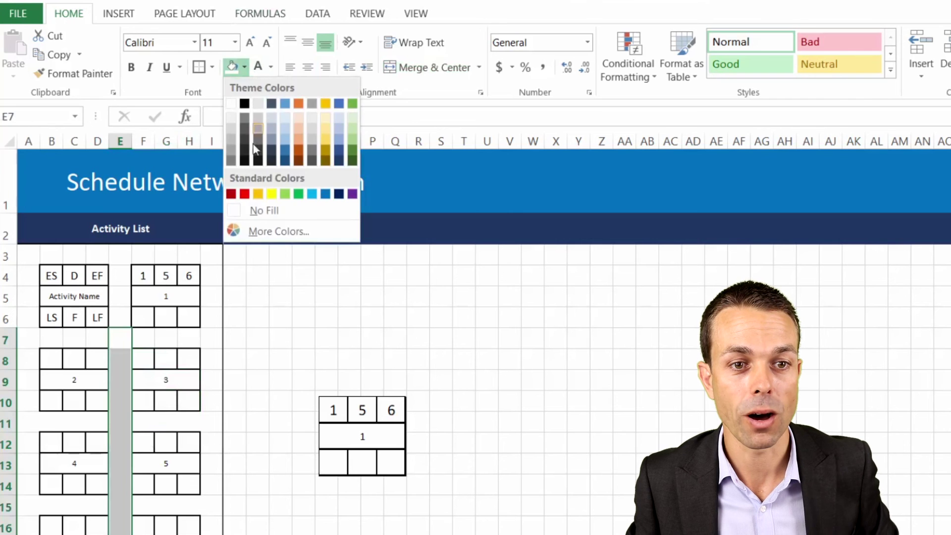
click(259, 208)
click(280, 380)
Nudge box 1's linked picture slightly lower and select box 2's cells B8:D10
drag(350, 442, 385, 404)
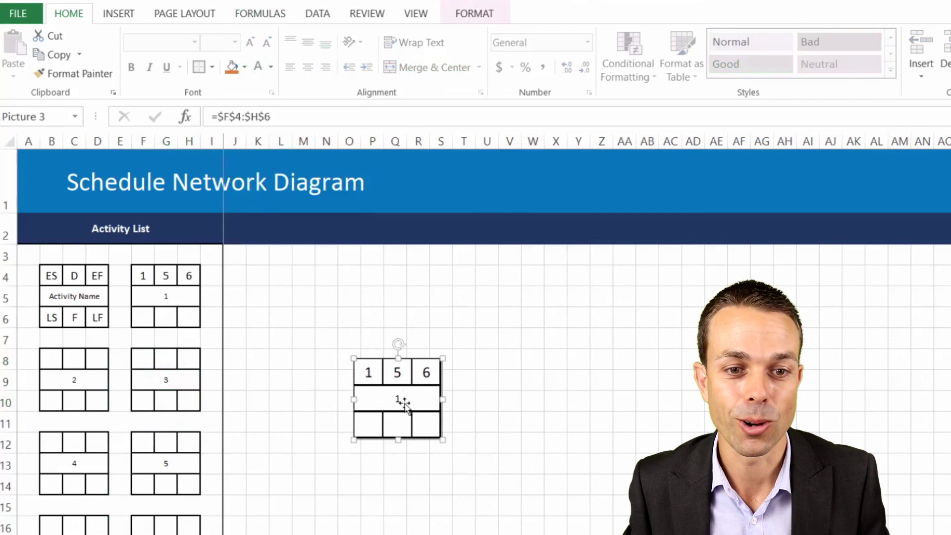
drag(403, 404, 350, 452)
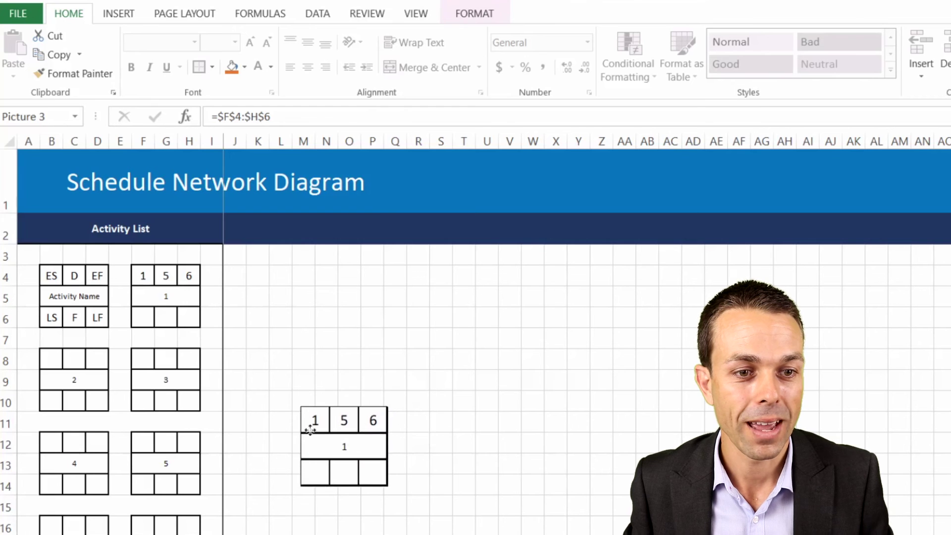
click(52, 361)
drag(53, 361, 99, 398)
Paste box 2 (B8:D10) as a linked picture at S8 and enlarge it
key(ctrl+c)
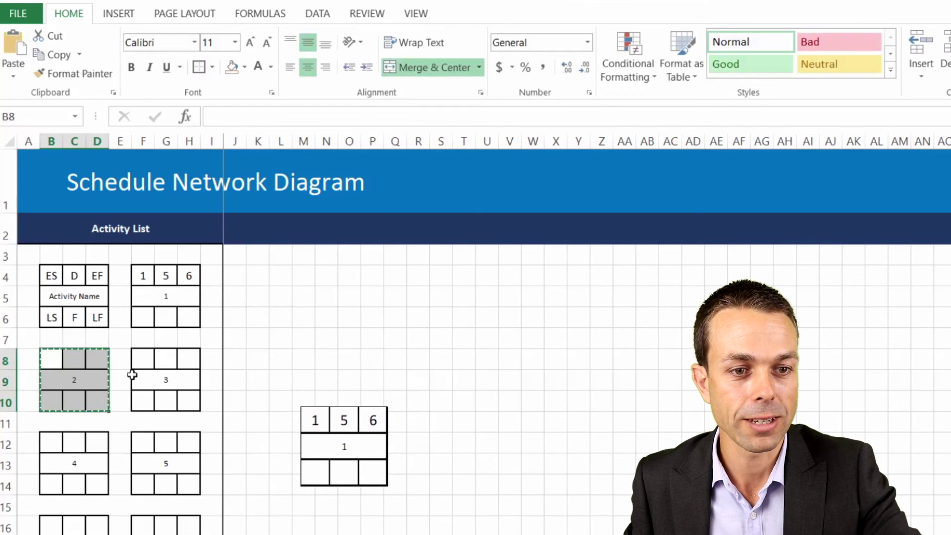
right_click(441, 361)
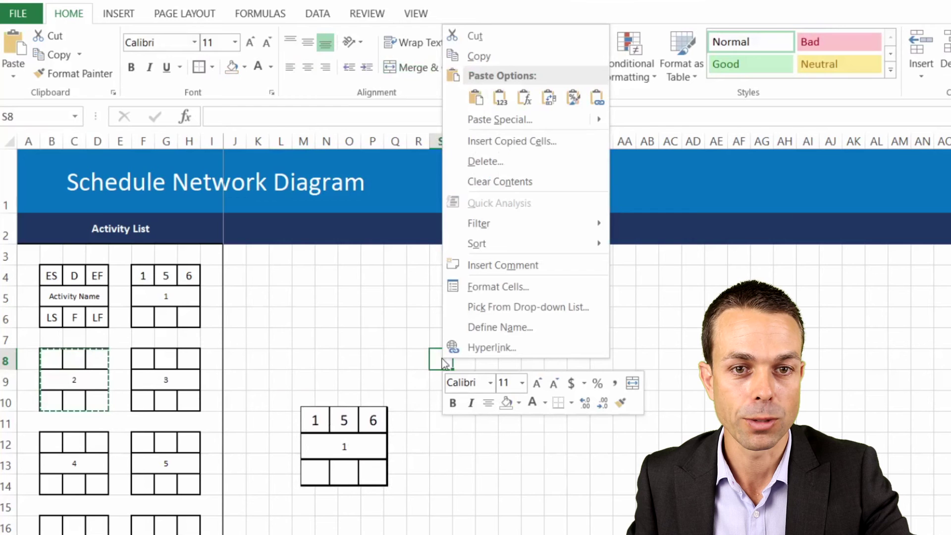
mouse_move(601, 120)
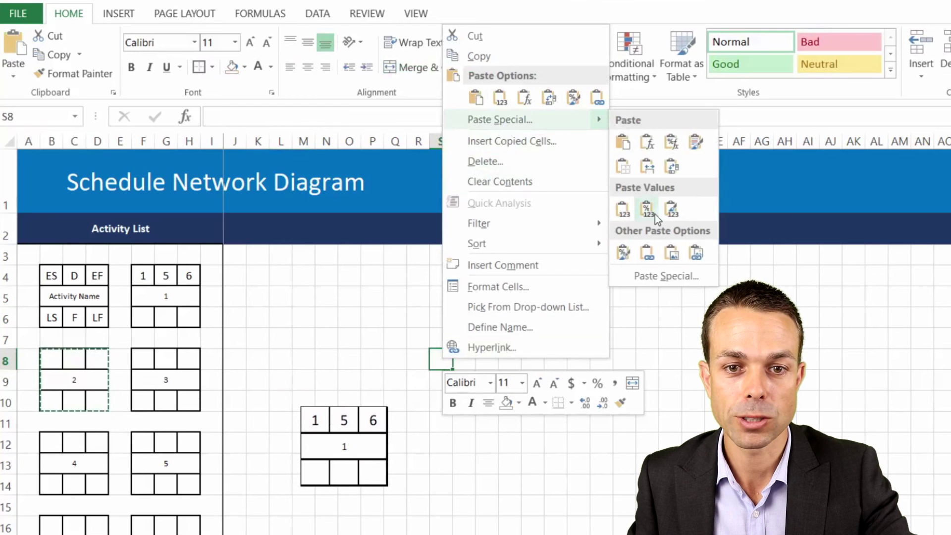
click(699, 254)
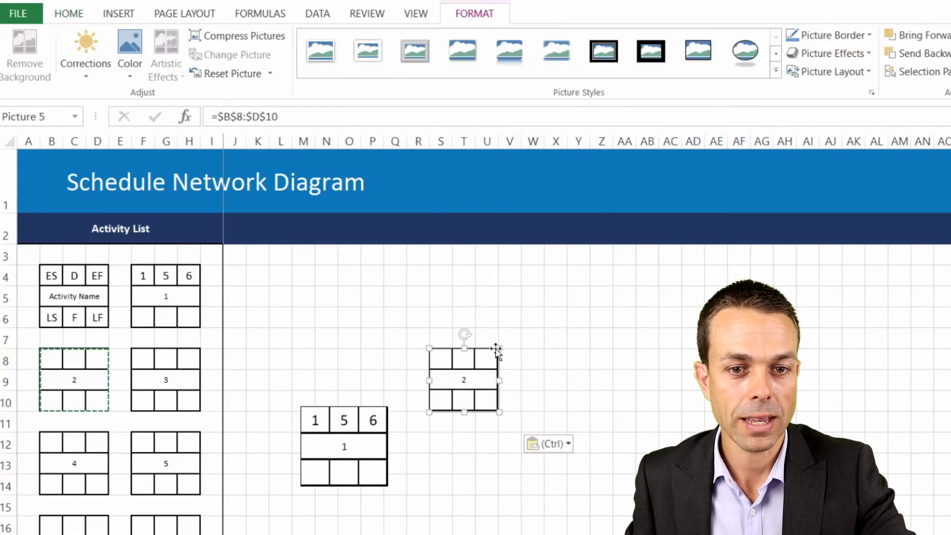
drag(497, 348, 519, 330)
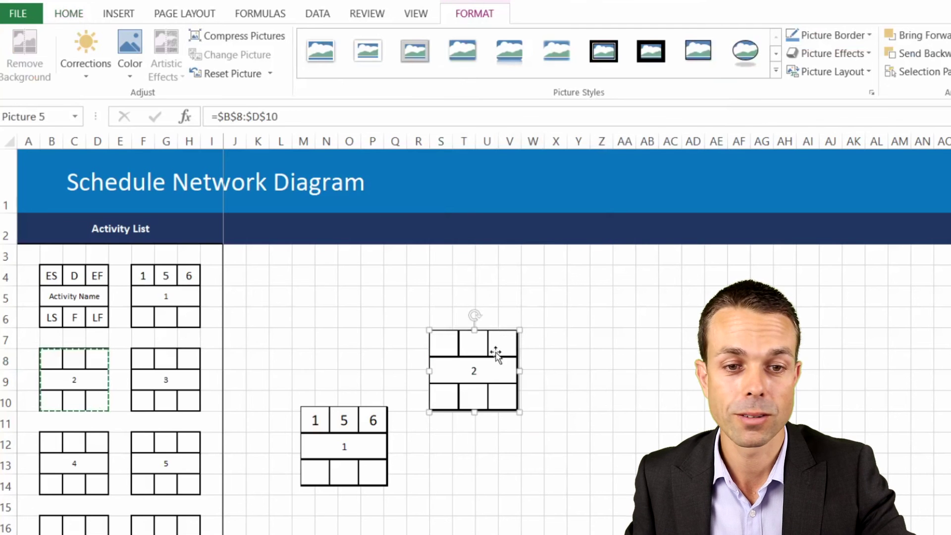
click(44, 361)
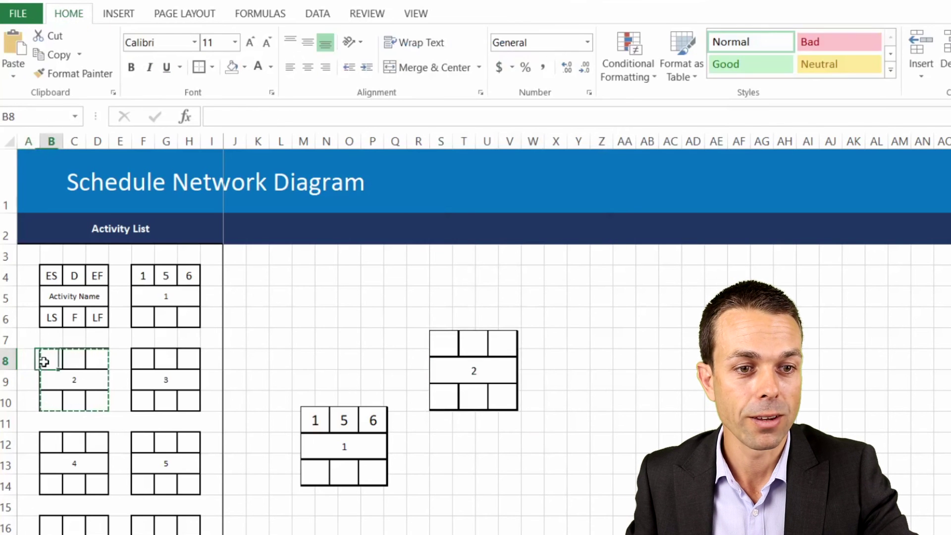
double_click(44, 362)
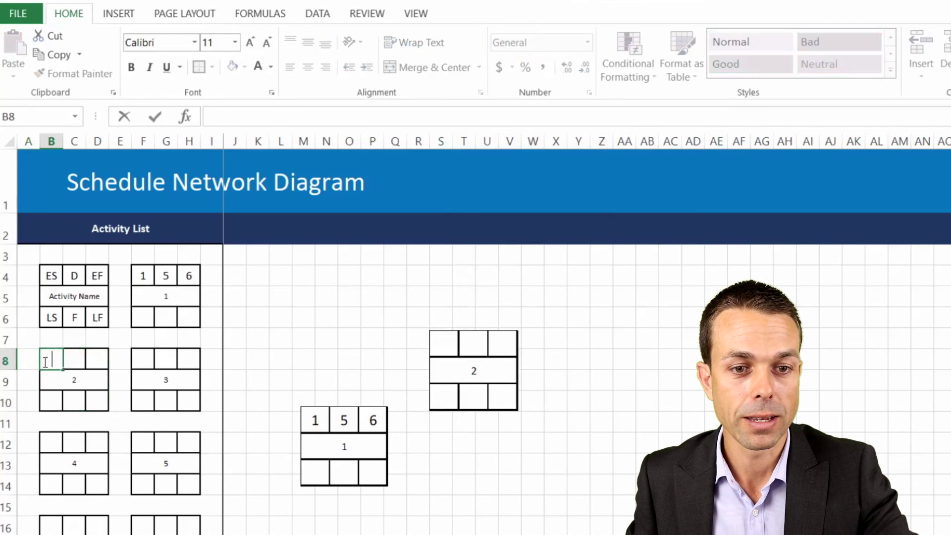
Enter activity 2's values 7, 5 and 12 in cells B8, C8 and D8
click(75, 369)
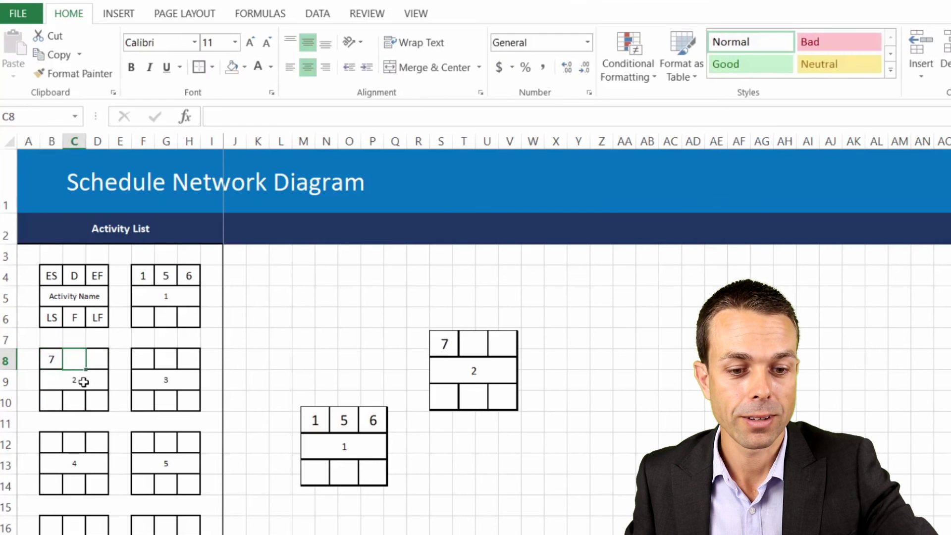
text(5)
click(99, 359)
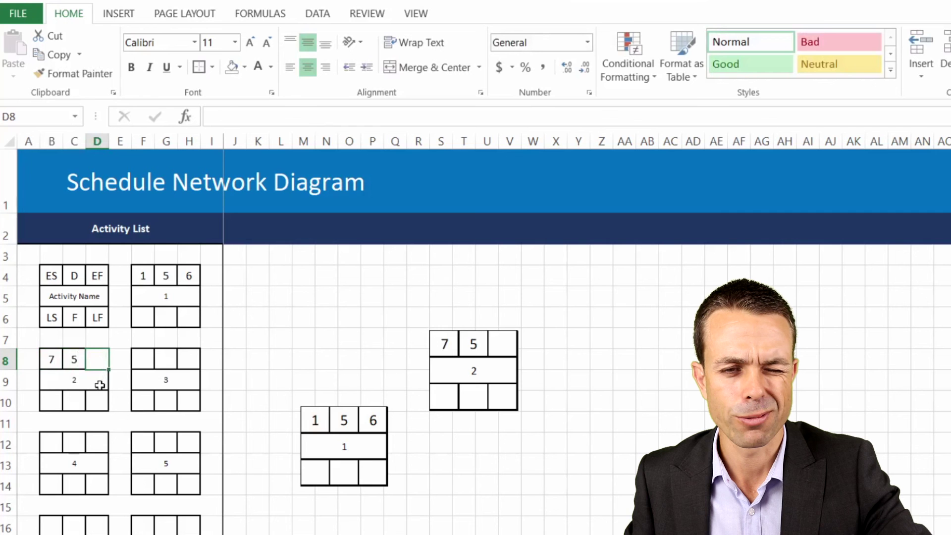
text(12)
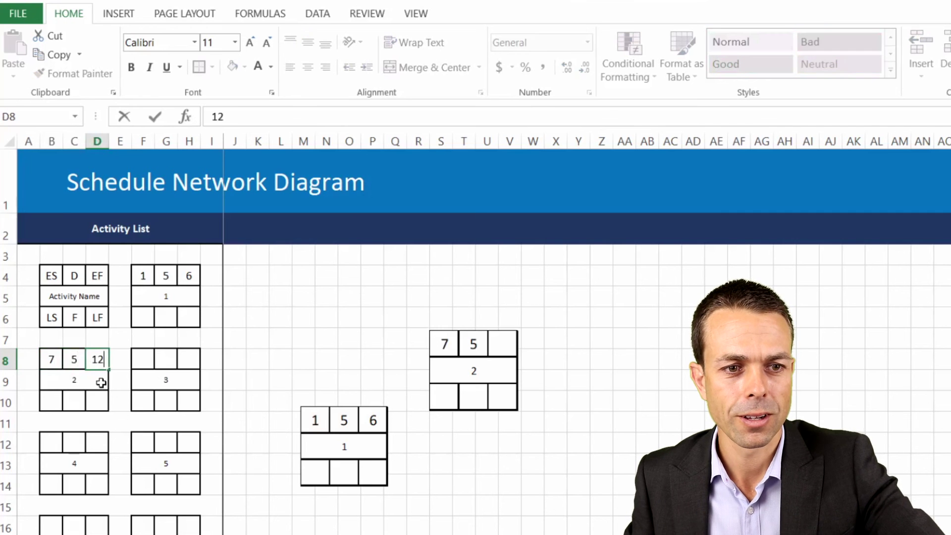
click(101, 381)
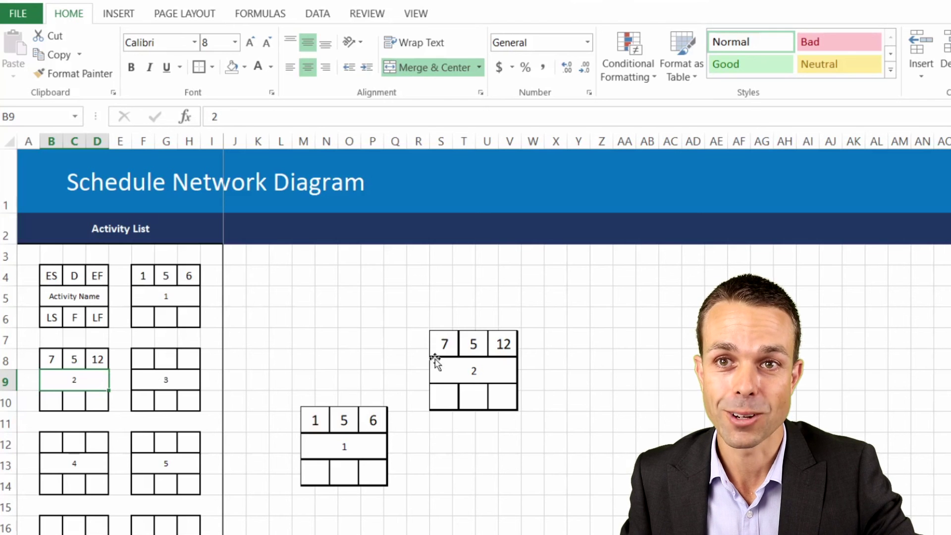
Nudge box 2's linked picture slightly up and to the right
click(462, 348)
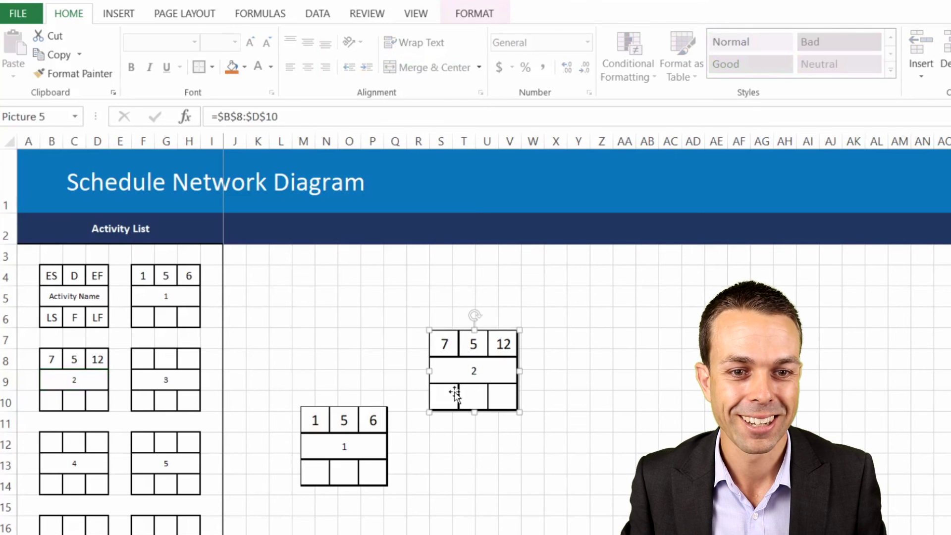
drag(453, 388, 473, 385)
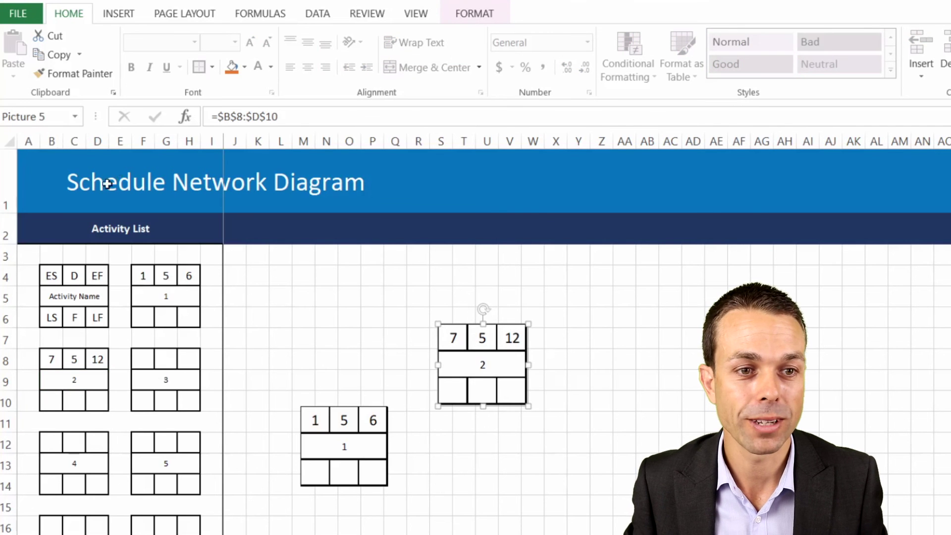
click(118, 20)
Draw an elbow arrow connector from box 1 to box 2
click(252, 80)
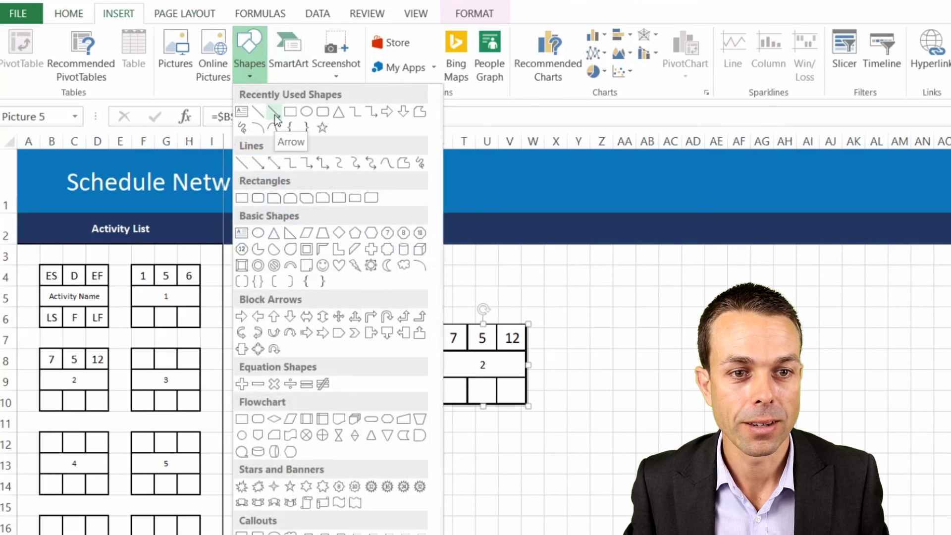
click(307, 163)
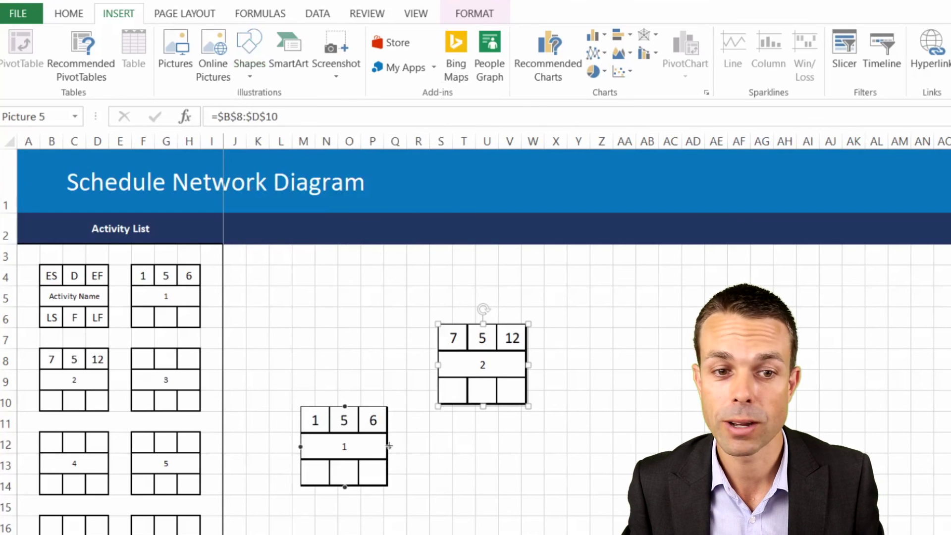
mouse_move(389, 447)
mouse_down()
mouse_move(413, 448)
mouse_move(421, 385)
mouse_move(438, 364)
mouse_up()
Set the elbow connector's outline colour to dark blue
right_click(413, 384)
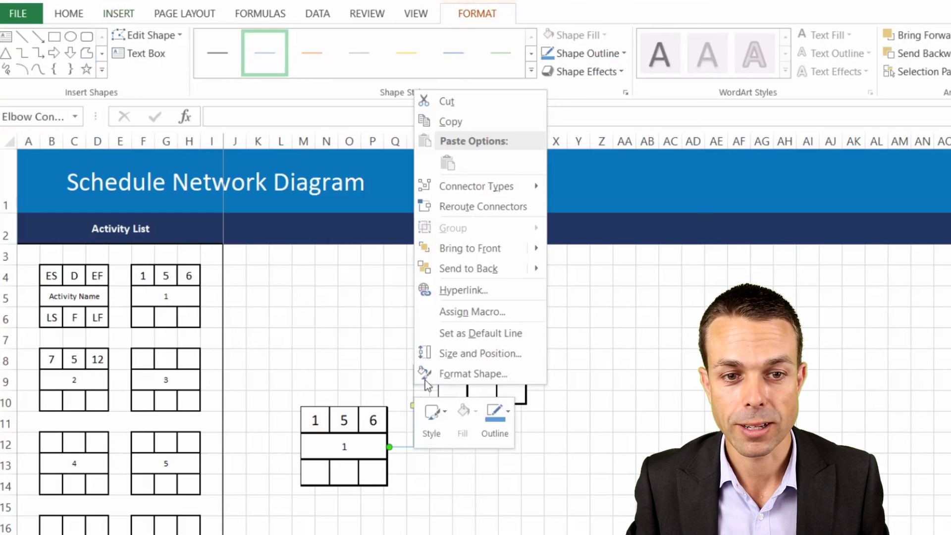
click(498, 421)
click(520, 456)
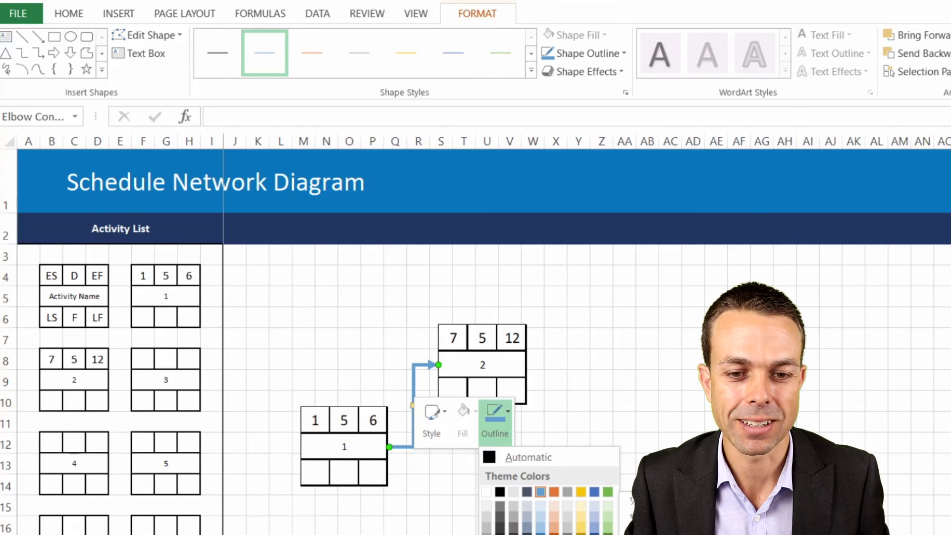
click(540, 492)
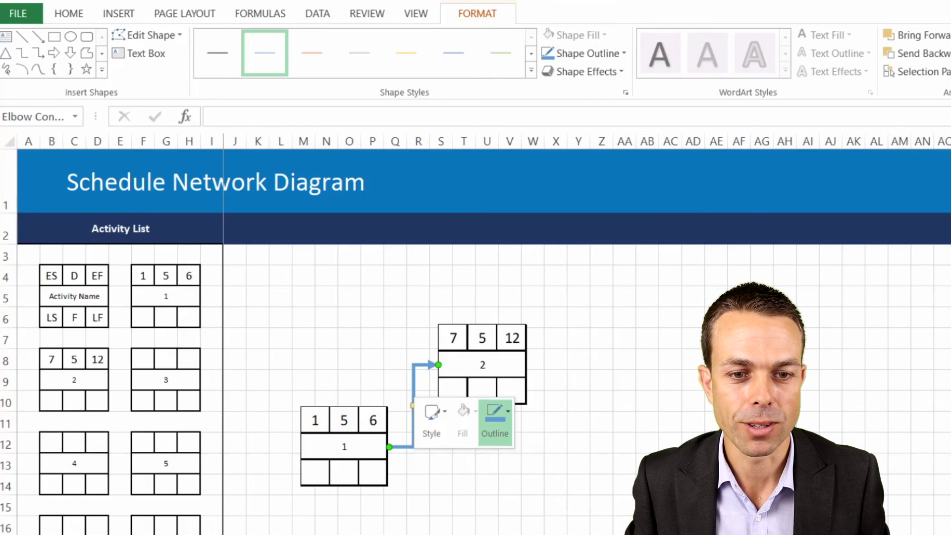
click(506, 418)
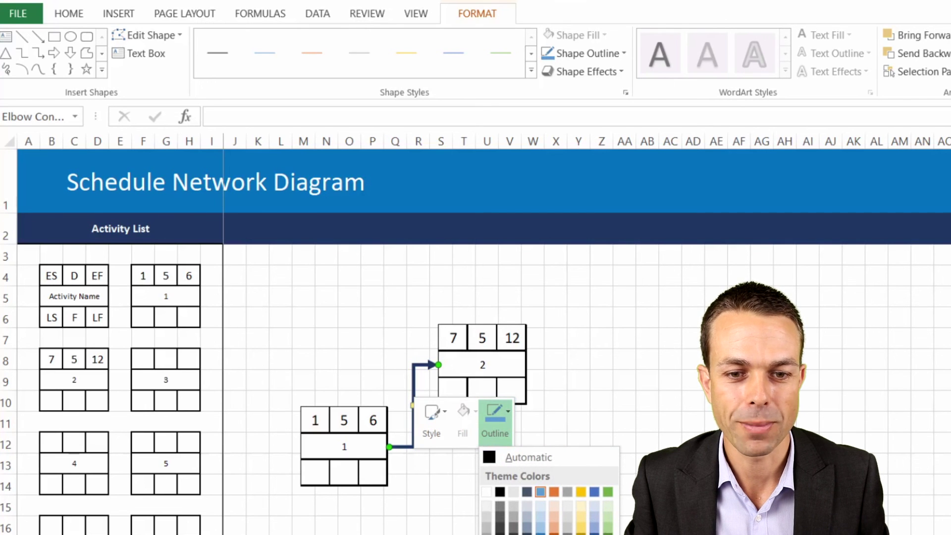
click(527, 492)
click(601, 525)
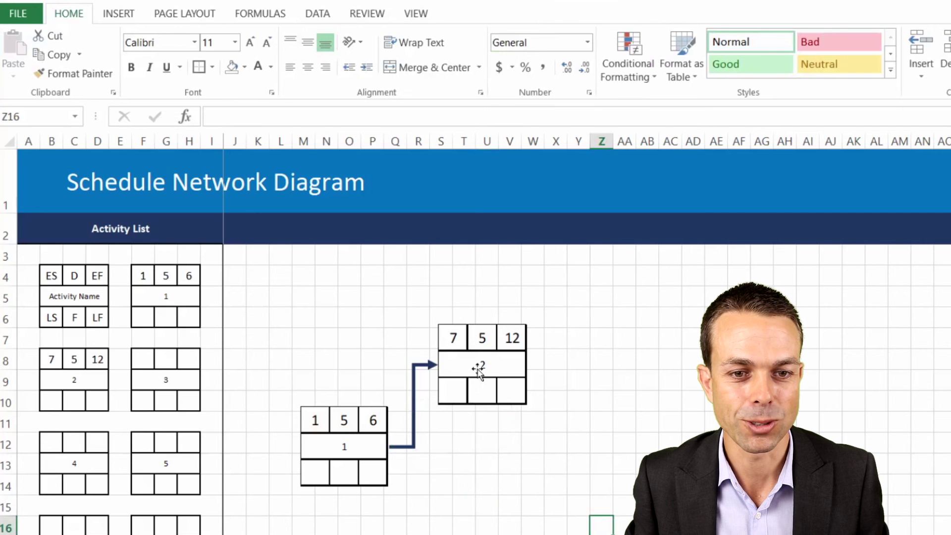
Draw a straight arrow running right from box 1
click(119, 13)
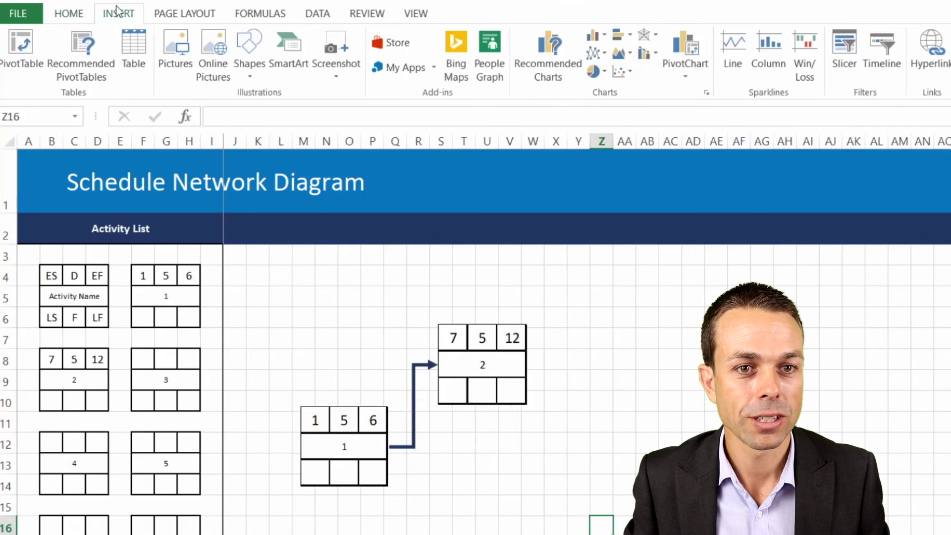
click(251, 75)
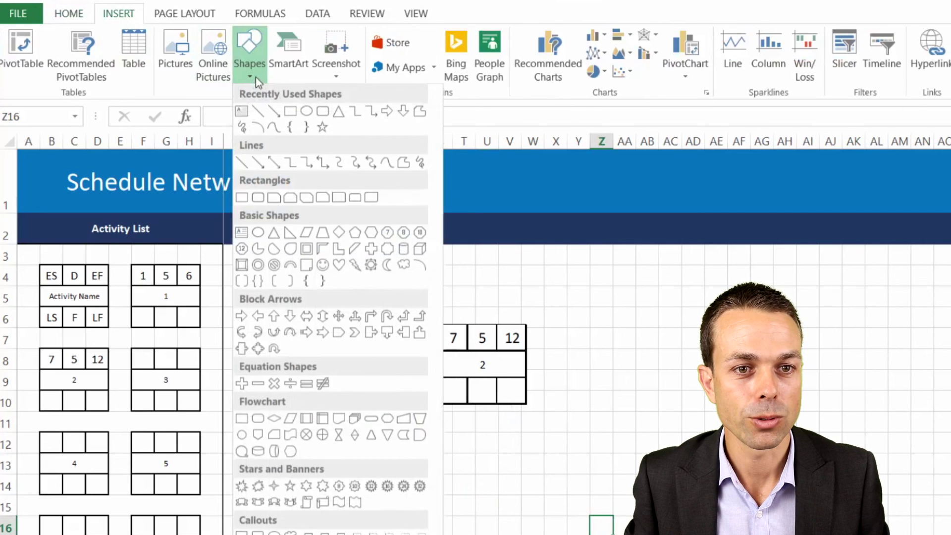
click(281, 112)
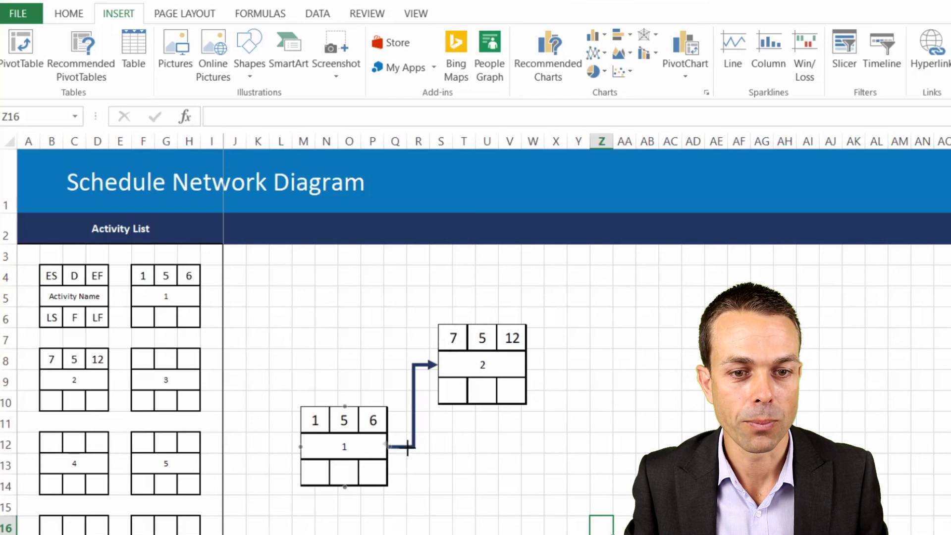
drag(389, 447, 549, 447)
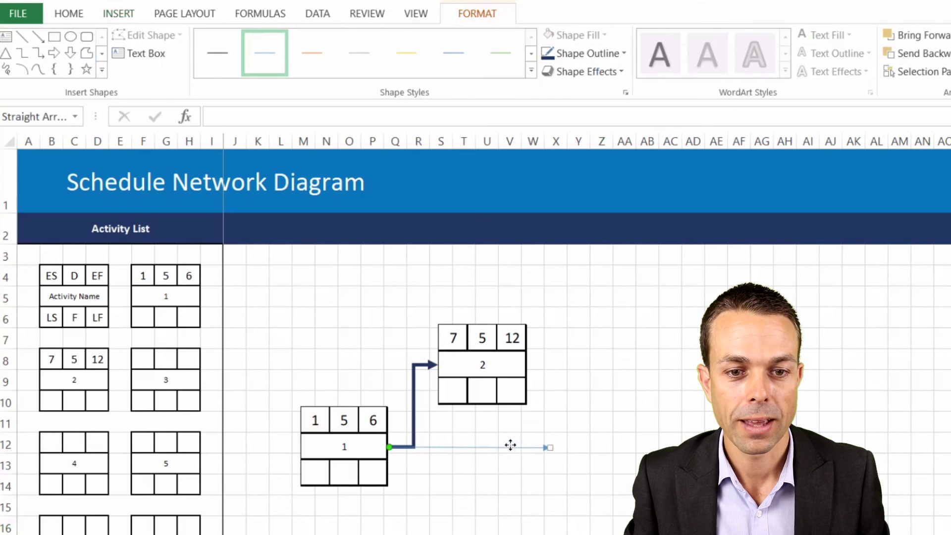
Make the straight arrow's outline thicker and dark blue
right_click(511, 446)
click(591, 478)
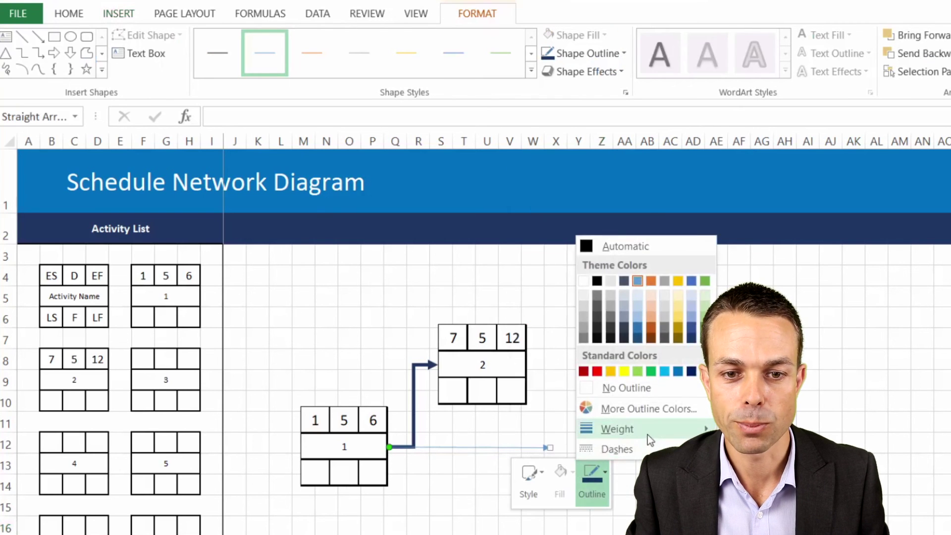
mouse_move(650, 434)
click(733, 439)
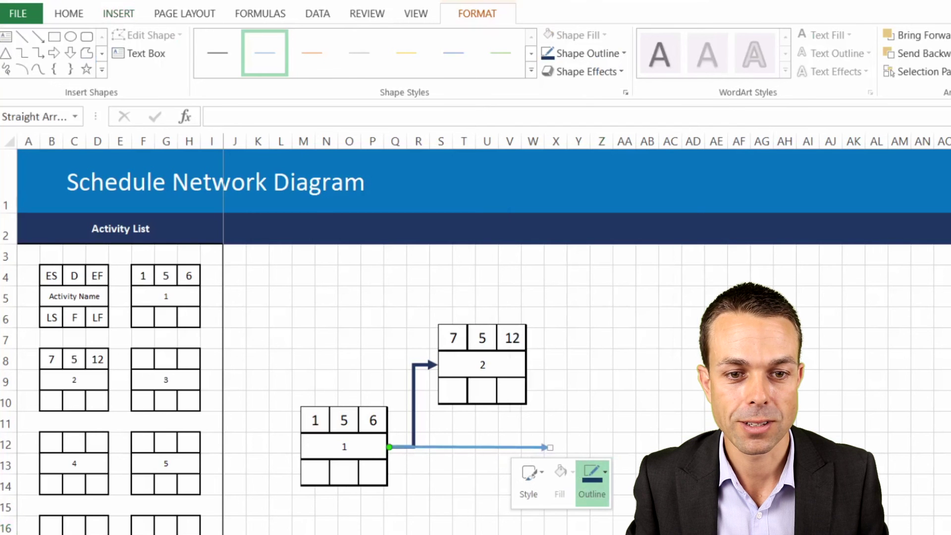
click(599, 482)
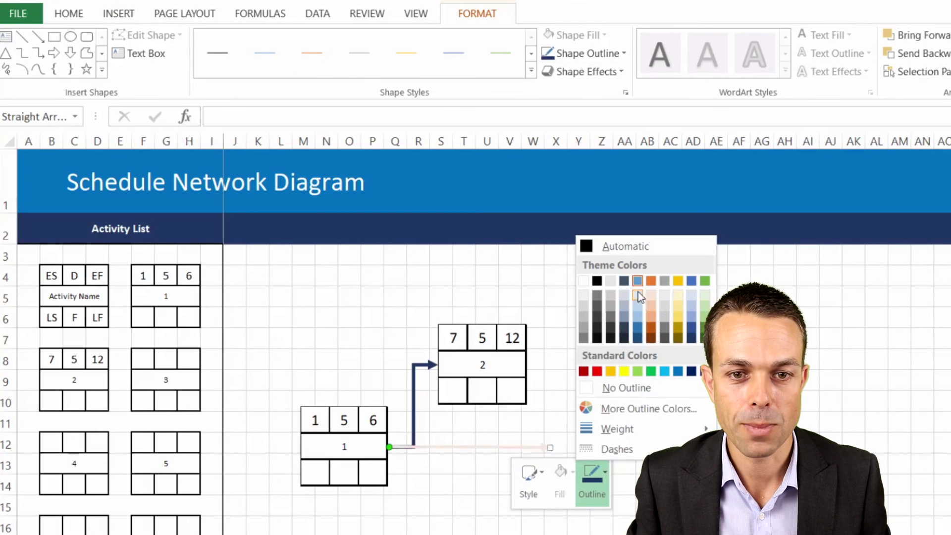
click(692, 329)
click(670, 400)
Shorten the straight arrow so it ends near column U
click(480, 448)
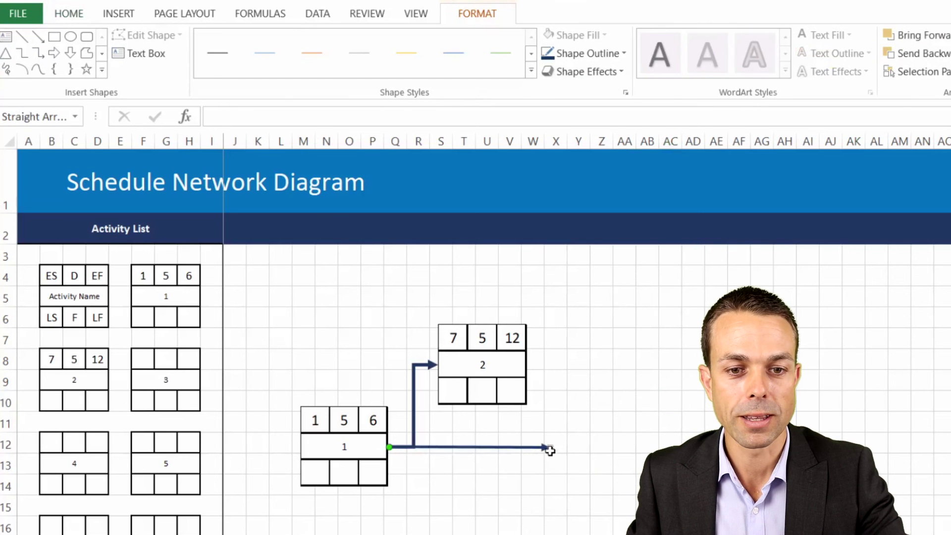
drag(547, 448, 487, 448)
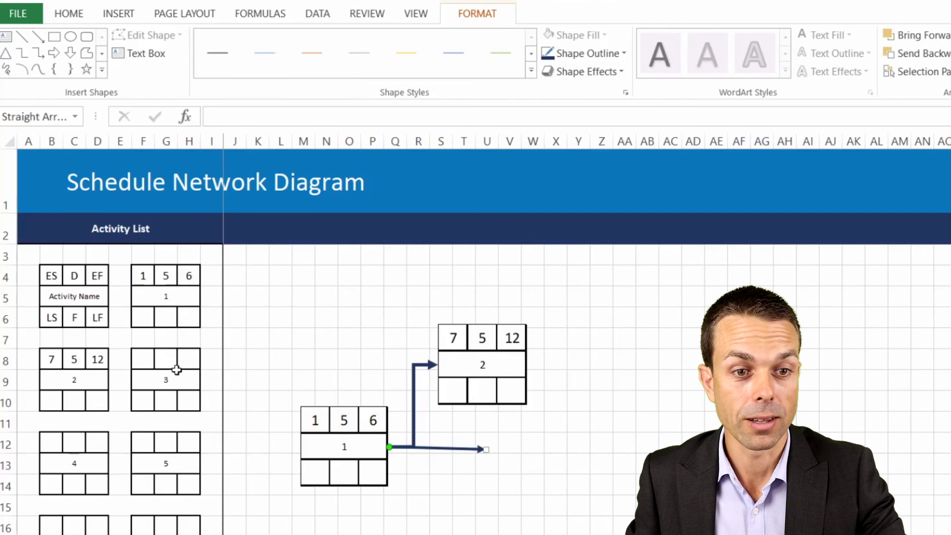
click(144, 362)
shift+click(194, 398)
Paste box 3 (F8:H10) as an enlarged linked picture at cell X12
key(ctrl+c)
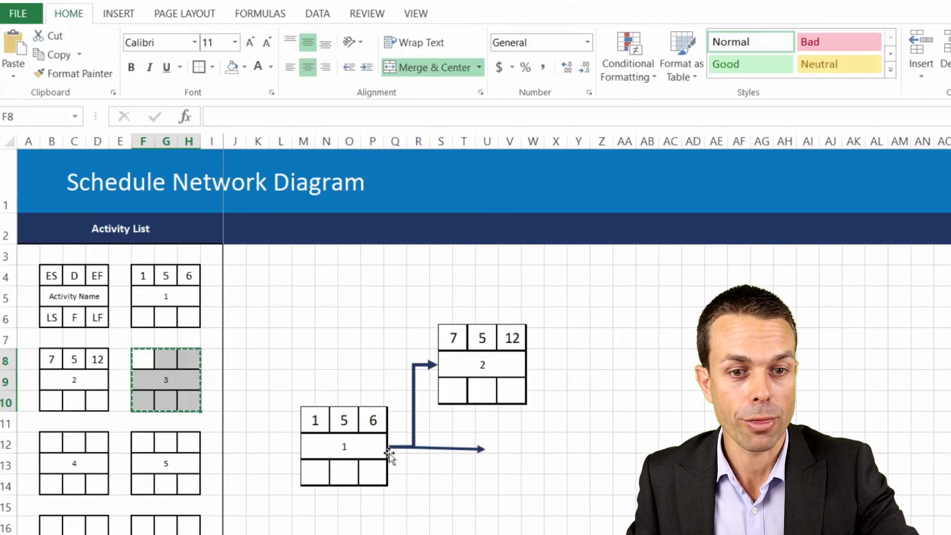
click(554, 442)
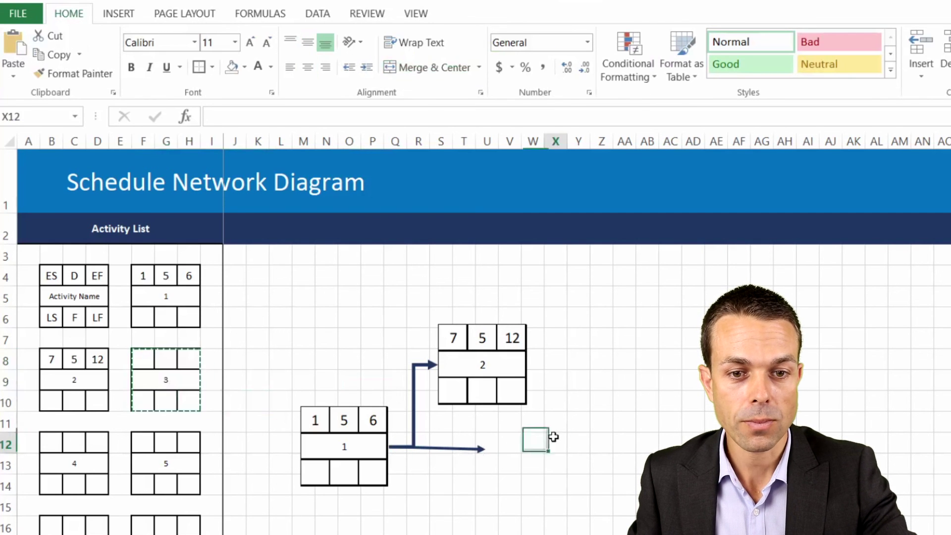
right_click(554, 442)
mouse_move(714, 204)
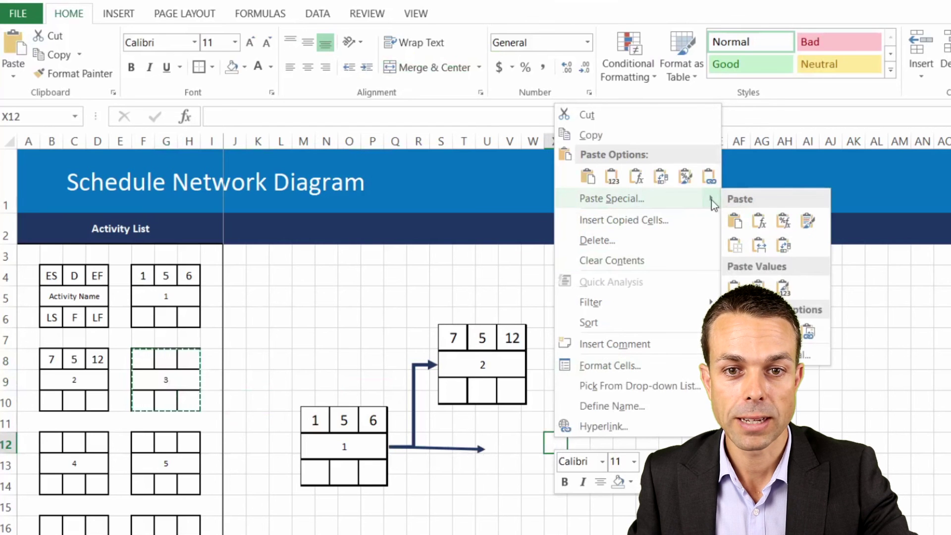
click(809, 332)
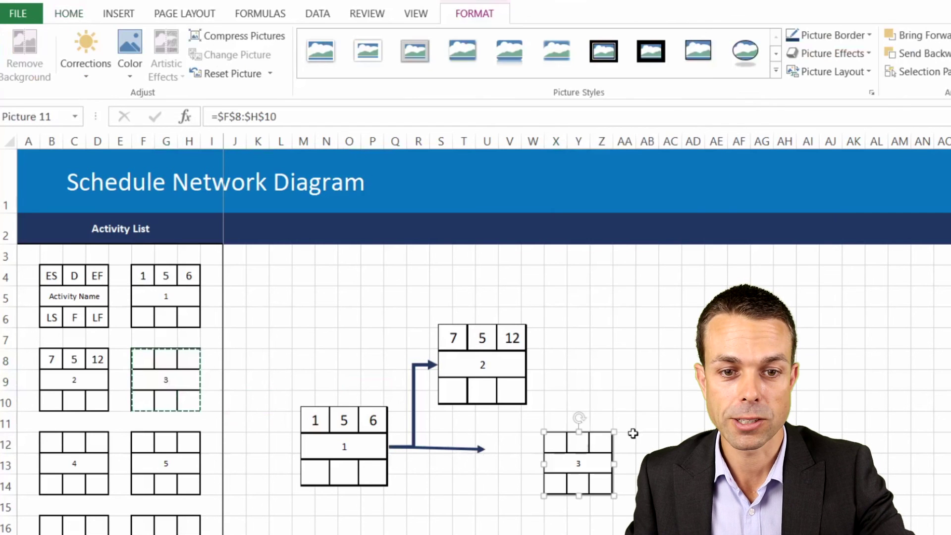
mouse_move(613, 432)
mouse_down()
mouse_move(638, 410)
mouse_move(613, 415)
mouse_up()
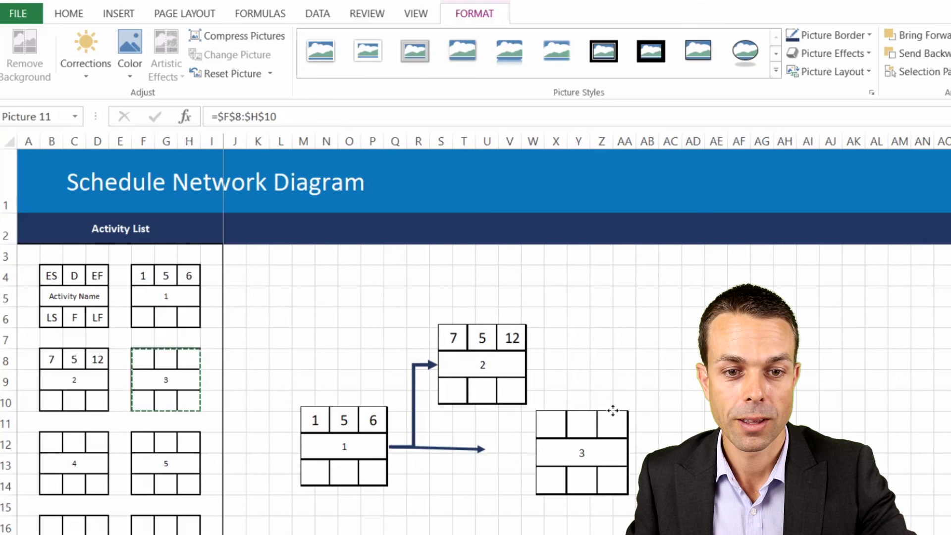
Attach the straight arrow's end to box 3's left side, aligning box 3
click(473, 446)
drag(484, 448, 535, 453)
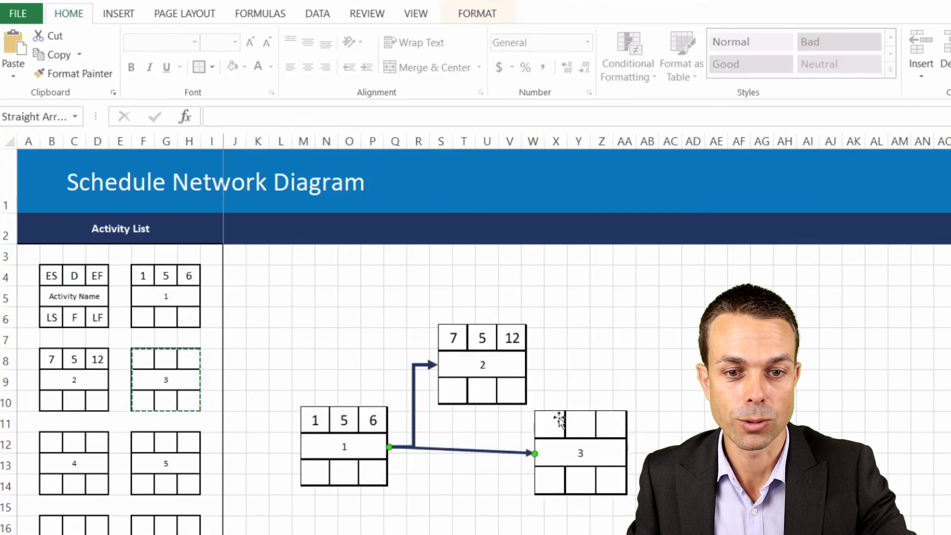
drag(559, 415, 565, 408)
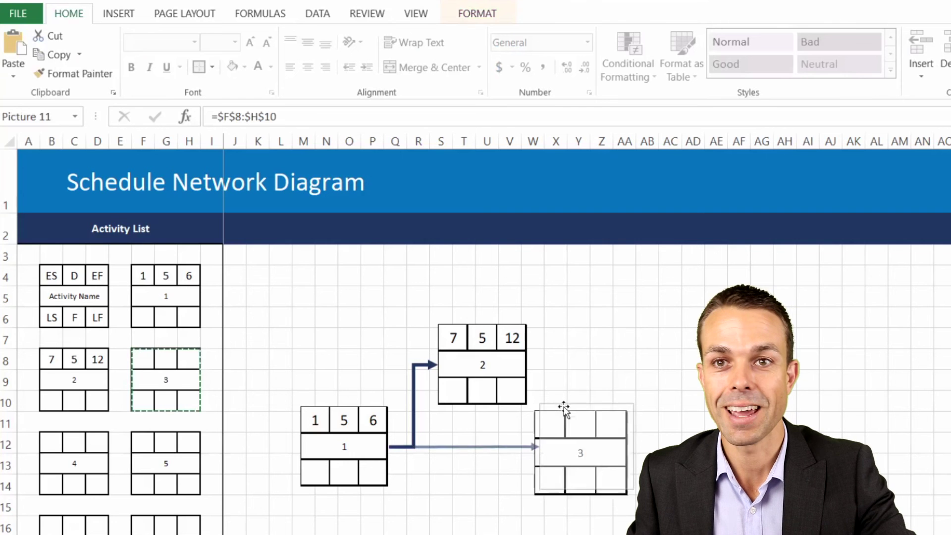
click(693, 444)
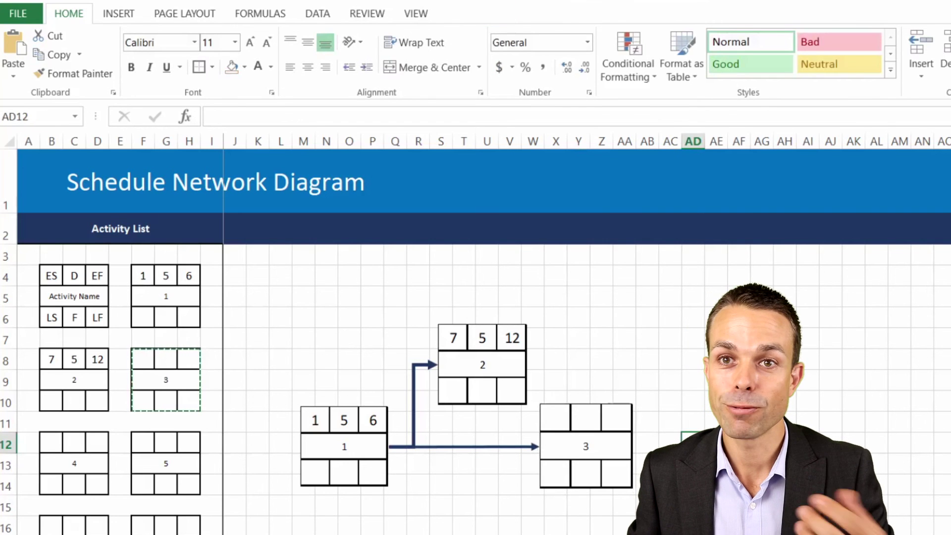